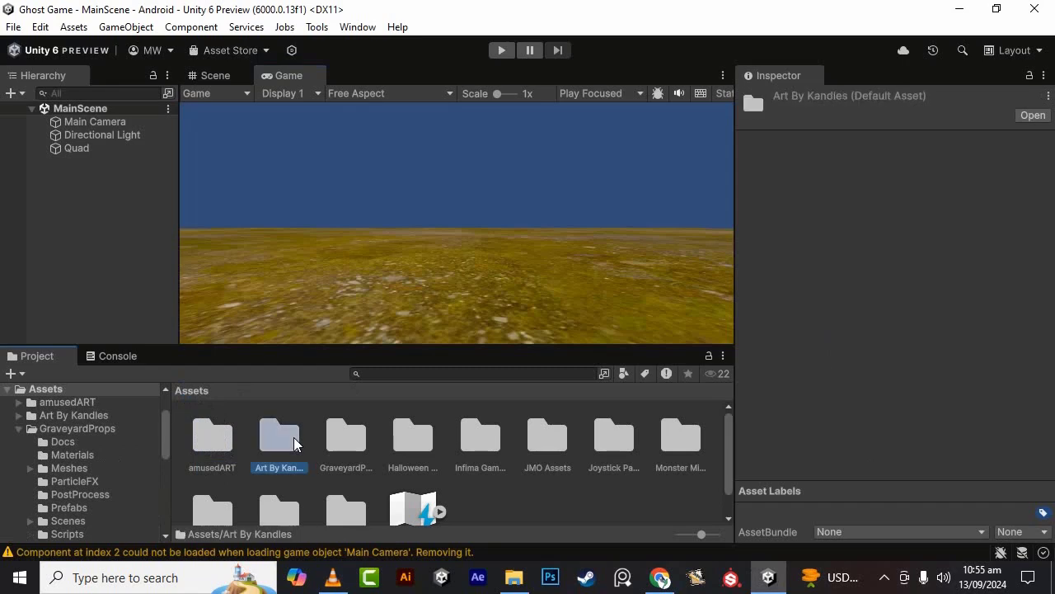
- Open the Scenes demo scene from the Halloween Icons folder inside Art By Kandles
double_click(293, 437)
double_click(195, 434)
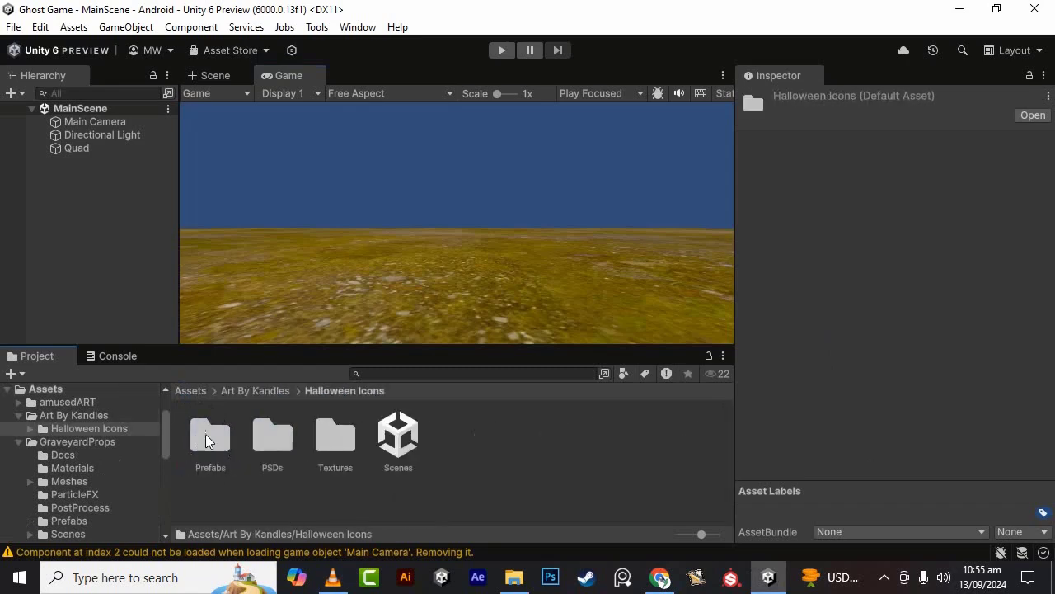
double_click(400, 437)
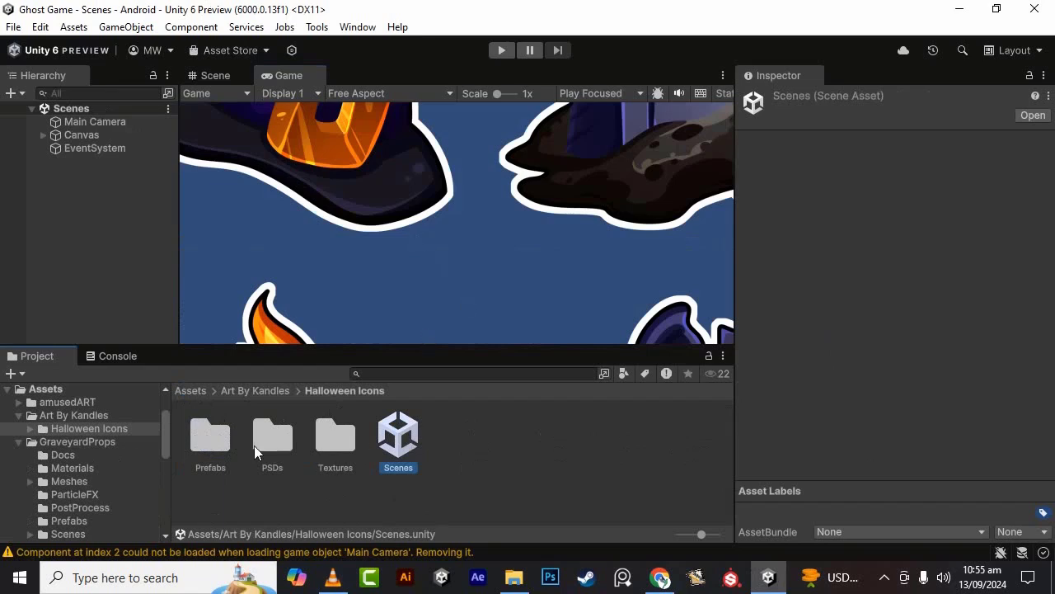
- Open the Scene_StoneMonster scene from the Scene folder of the amusedART StoneMonster assets
left_click(191, 391)
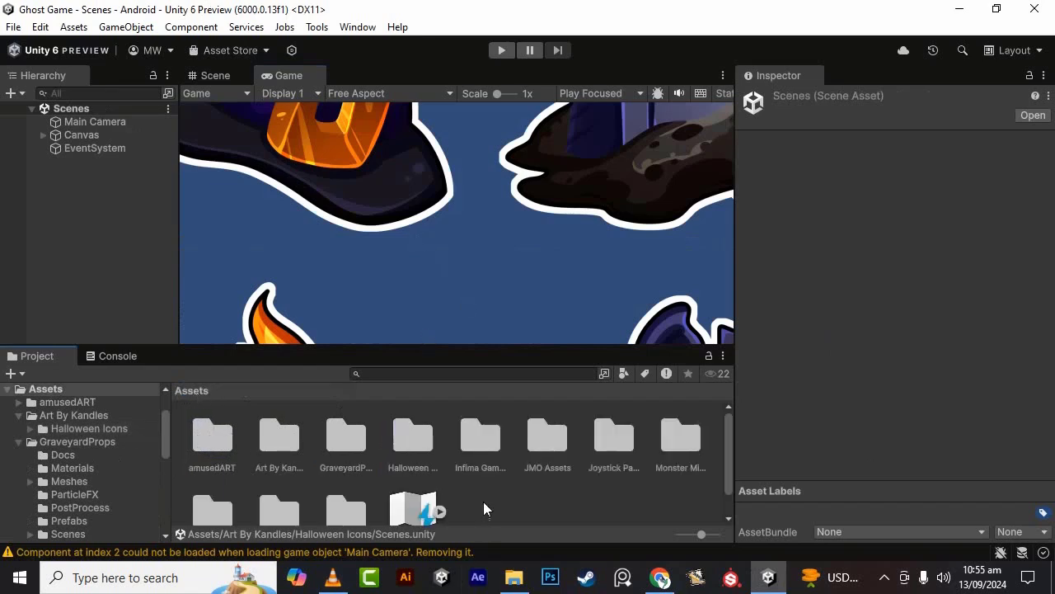
double_click(212, 437)
double_click(211, 437)
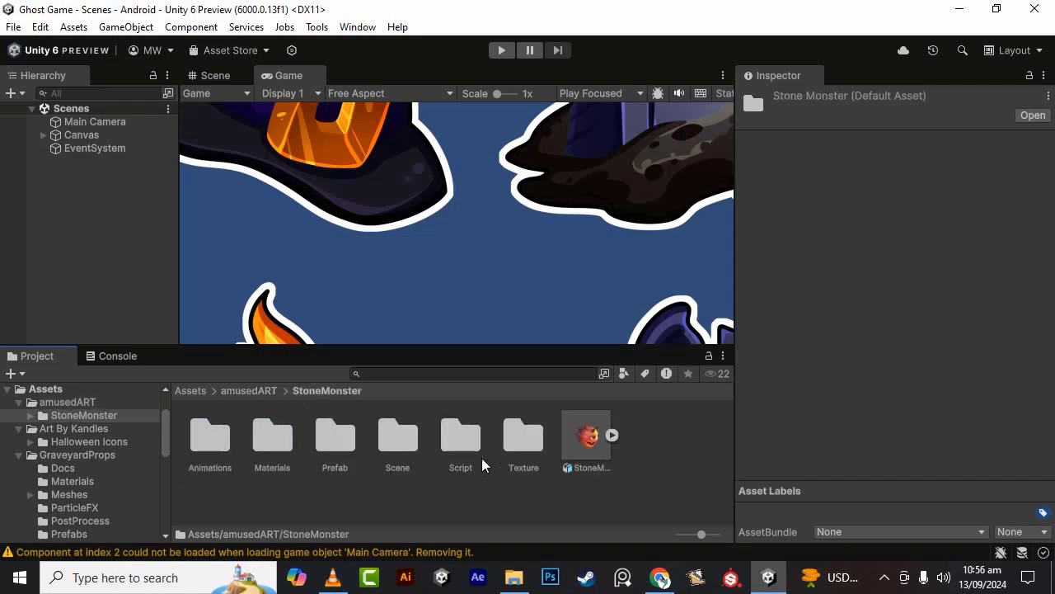
double_click(398, 442)
double_click(198, 439)
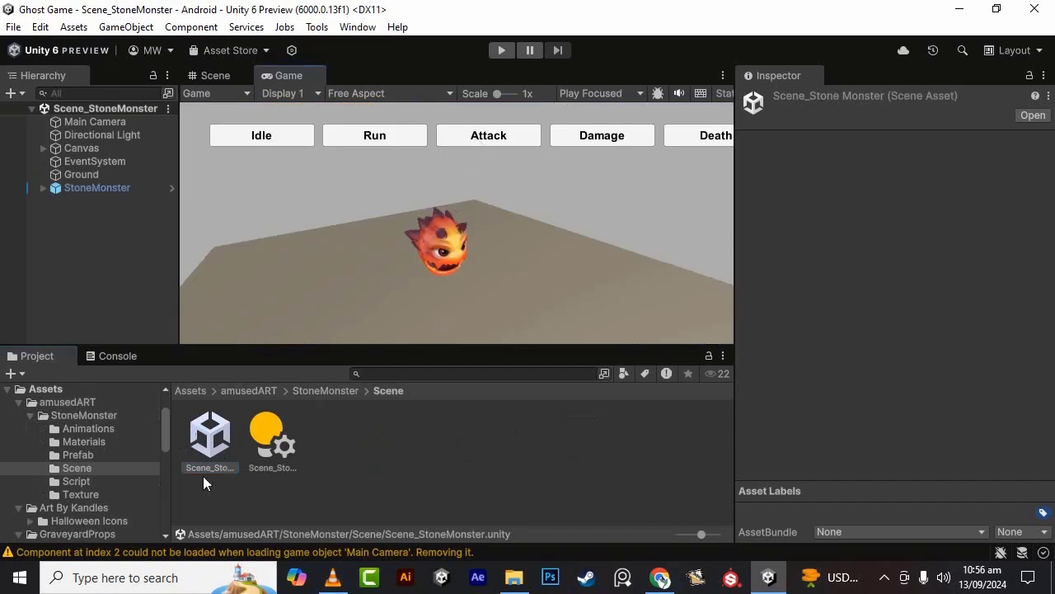
- Open the Cemetery Scene from the Scenes folder of Halloween Pack-Cemetery Snap
left_click(244, 390)
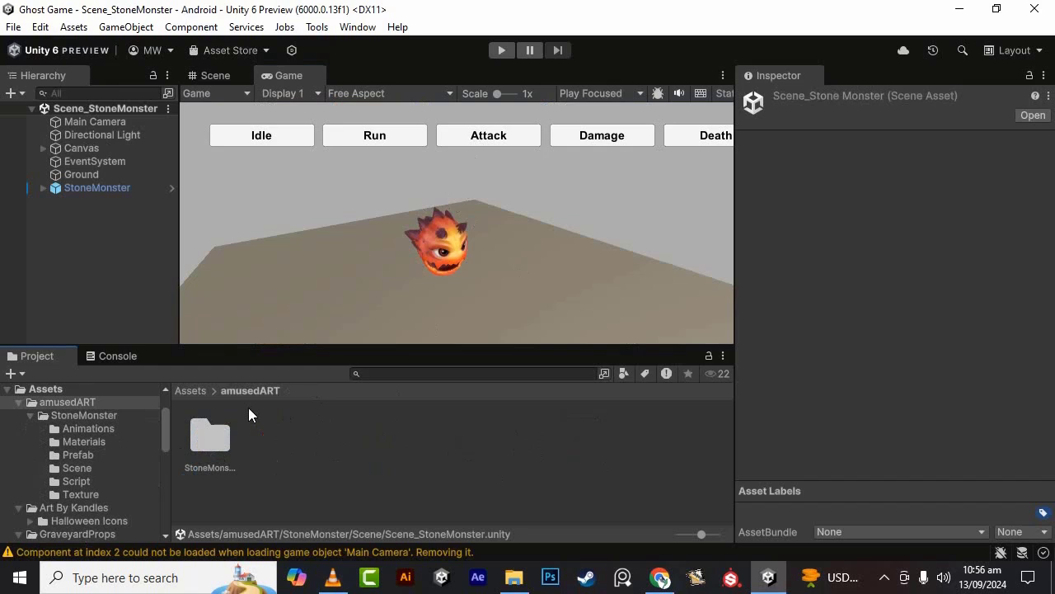
left_click(187, 391)
left_click(428, 445)
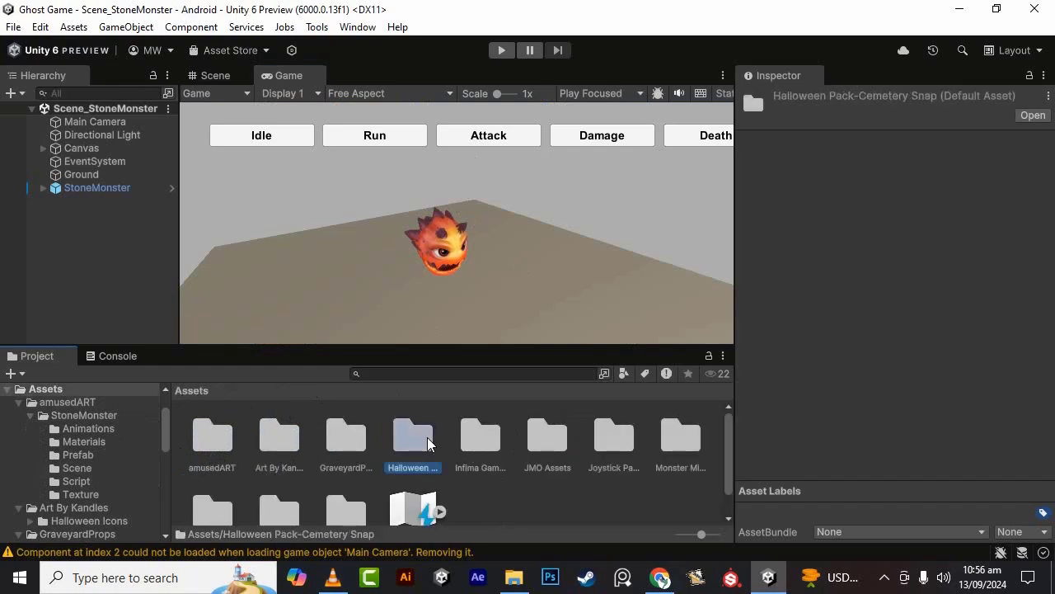
double_click(426, 436)
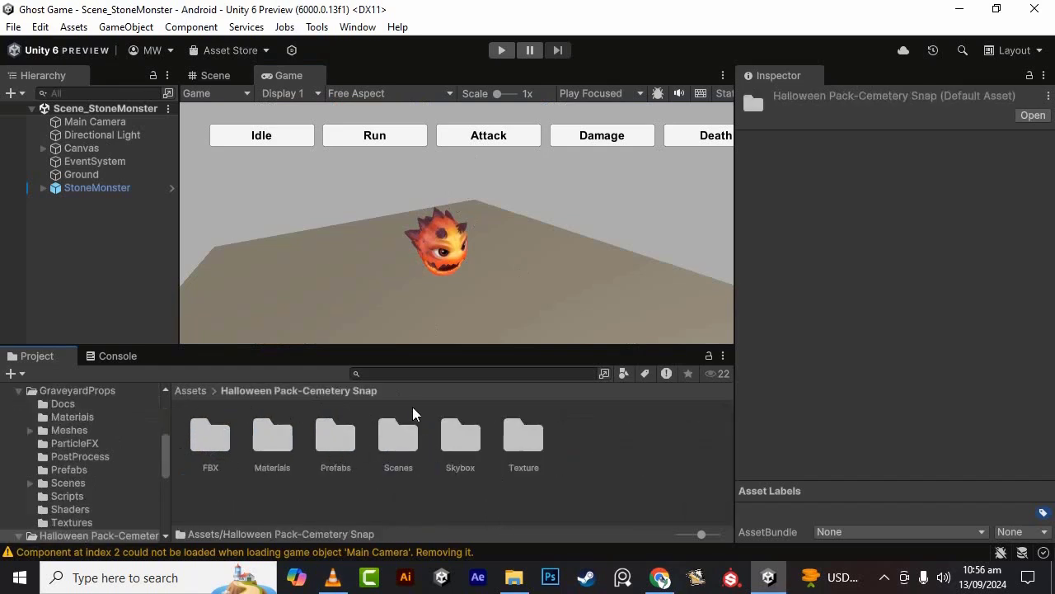
double_click(393, 442)
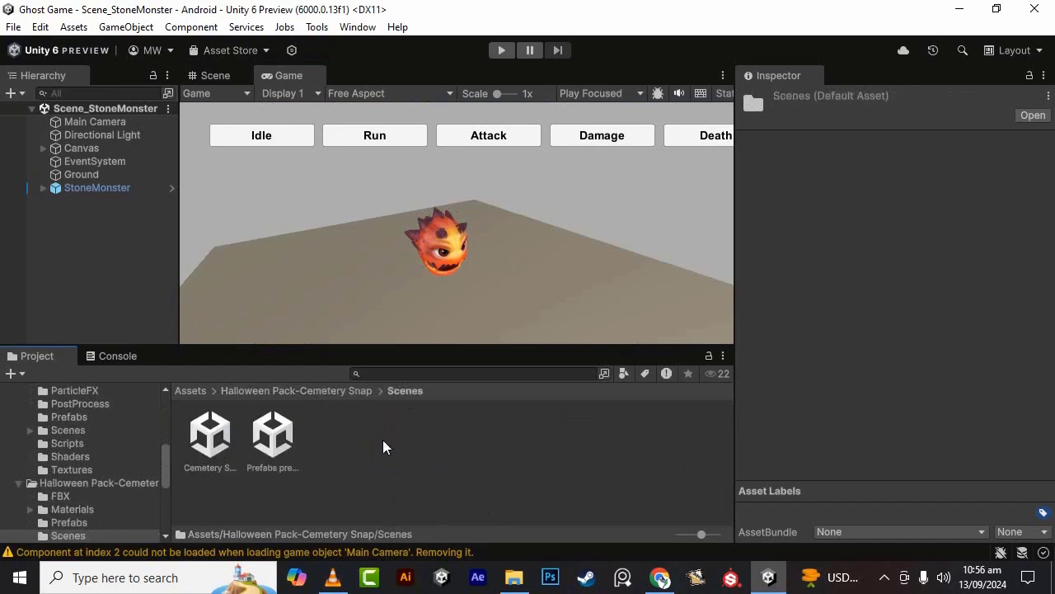
double_click(227, 429)
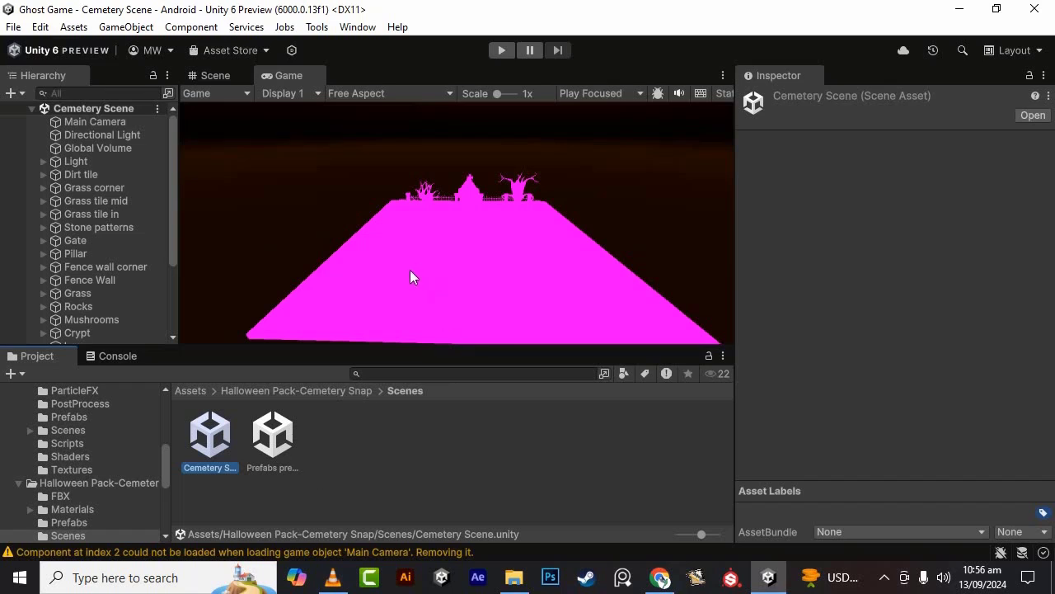
- Examine the cemetery's ground, props and lights in the Scene view from several angles
left_click(283, 73)
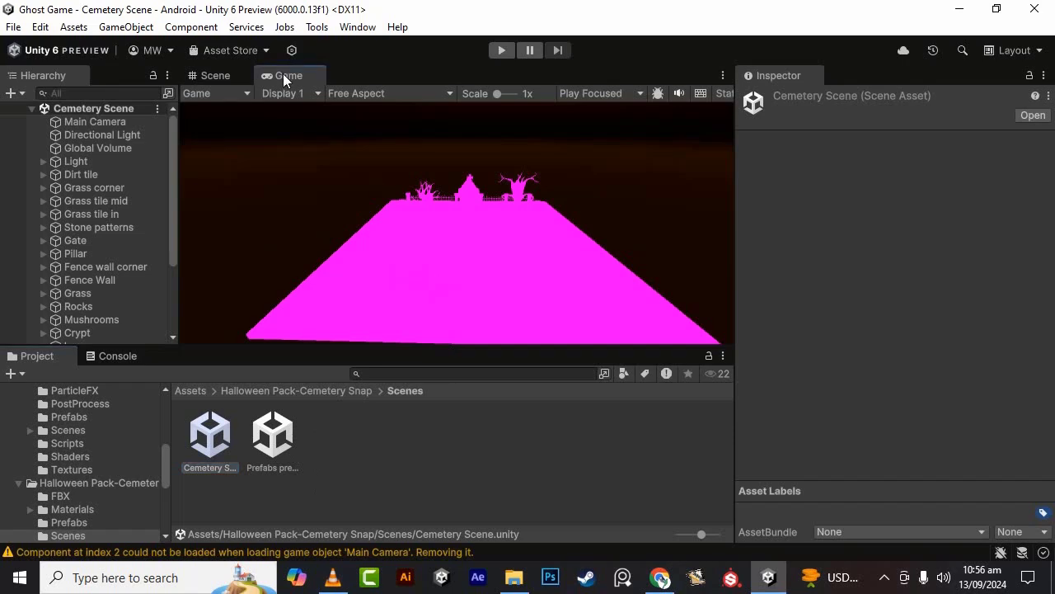
left_click(229, 73)
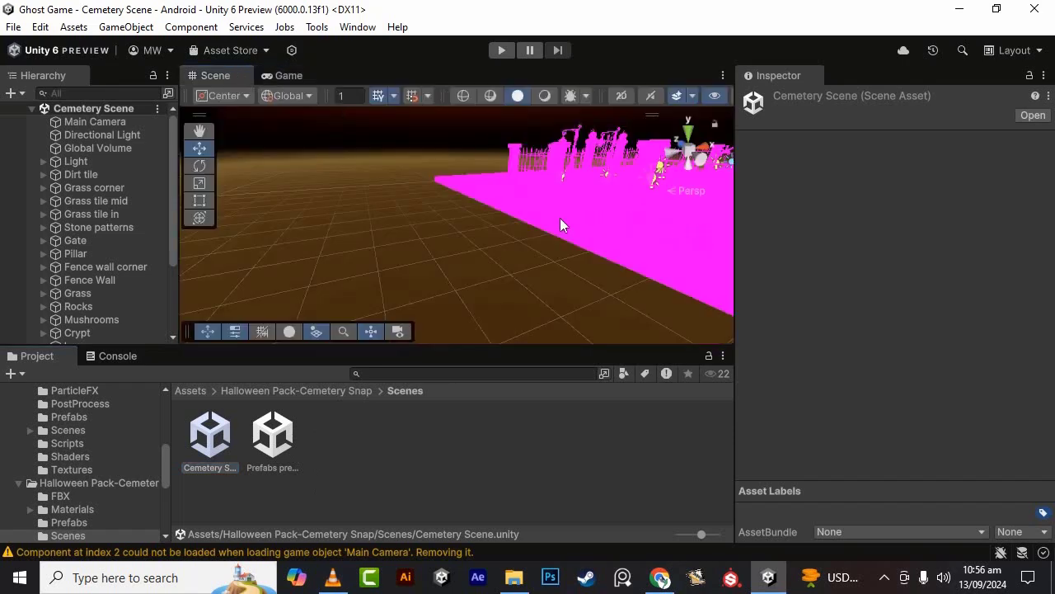
right_click_drag(561, 222, 477, 192)
scroll(532, 156, "down", 3)
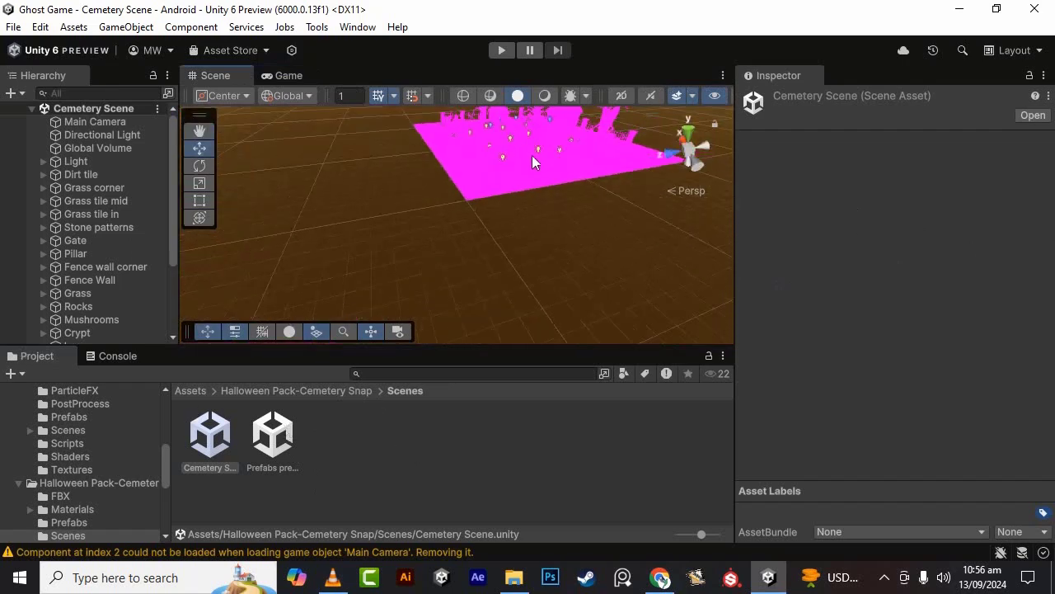
scroll(533, 156, "up", 6)
right_click_drag(532, 155, 691, 313)
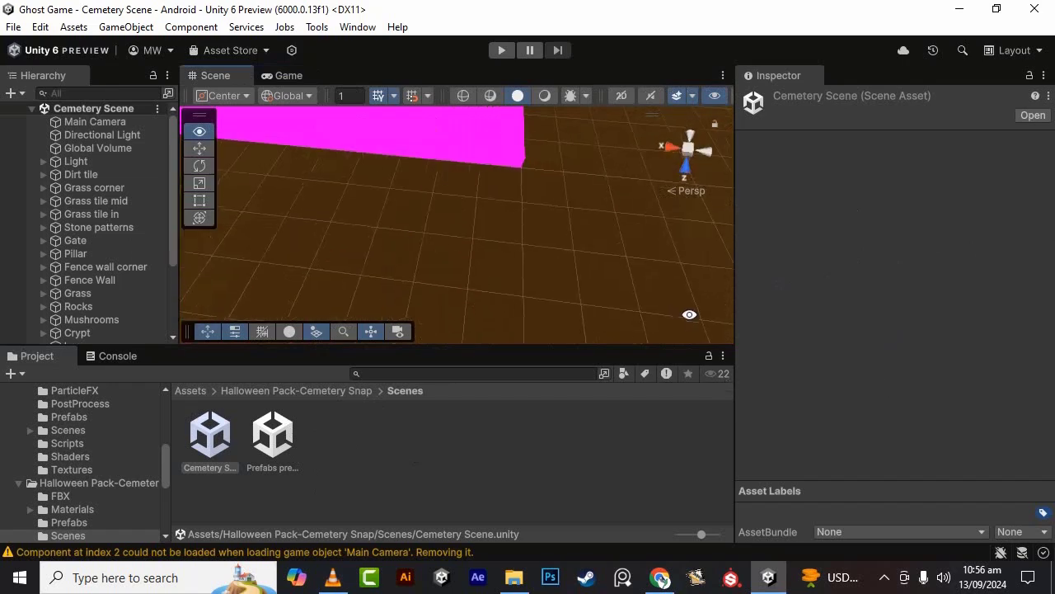
left_click(200, 131)
left_click_drag(462, 182, 562, 285)
scroll(561, 285, "down", 3)
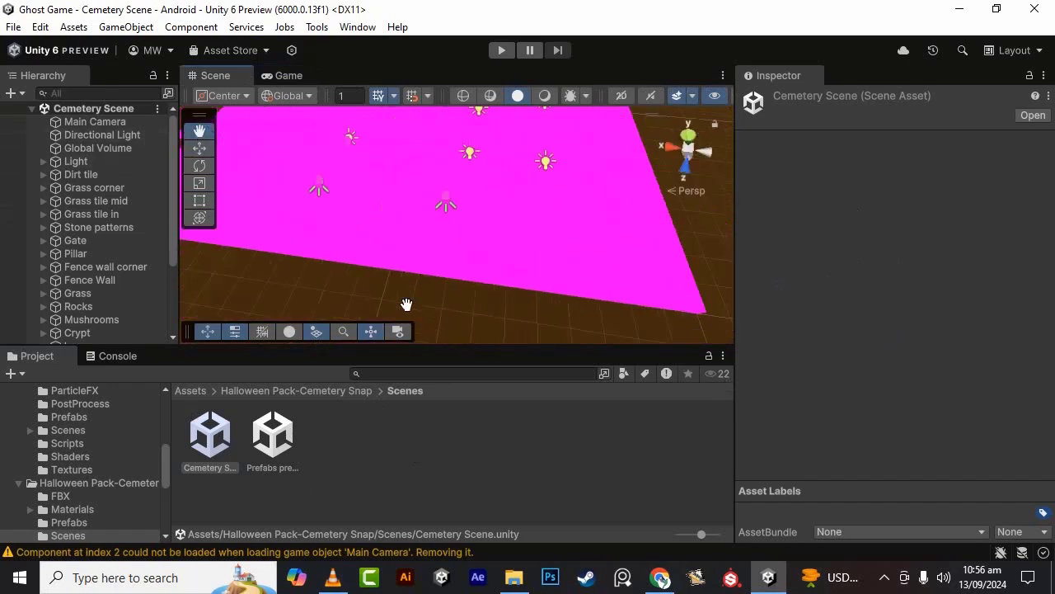
left_click_drag(405, 304, 529, 271, "alt")
left_click_drag(600, 293, 517, 277, "alt")
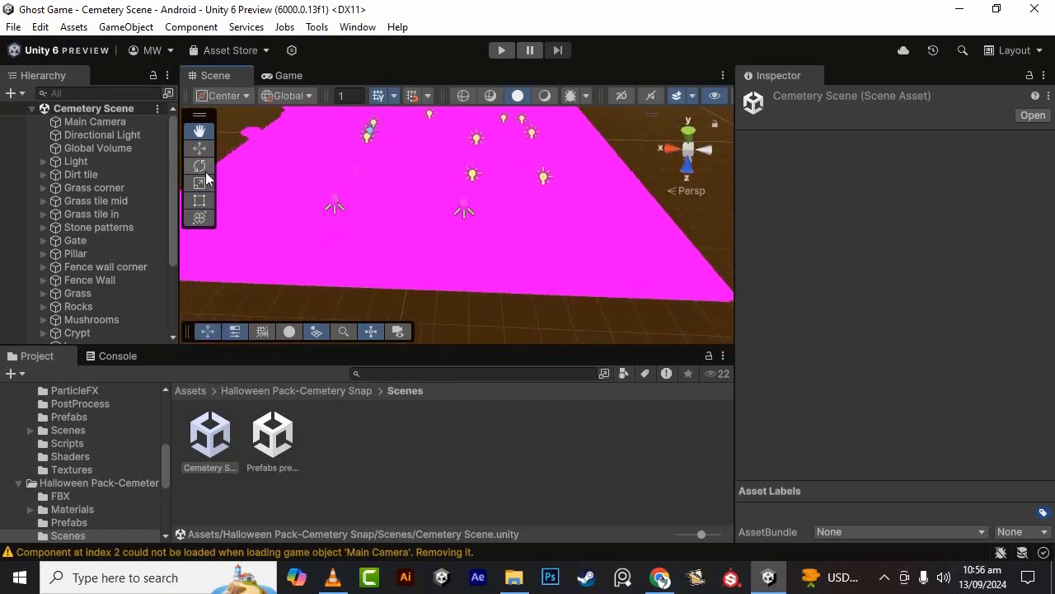
- Open the Prefabs preview scene of the cemetery pack and view its laid-out props
left_click(277, 437)
double_click(273, 435)
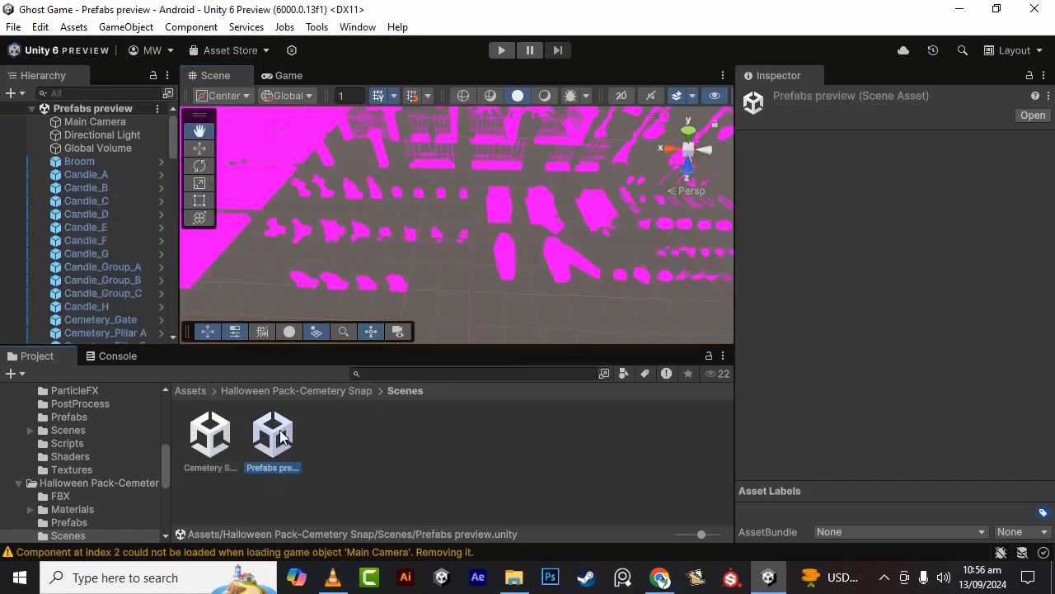
left_click_drag(528, 291, 566, 238, "alt")
- Inspect the Broom prefab in the Prefabs folder of Halloween Pack-Cemetery Snap
left_click(312, 391)
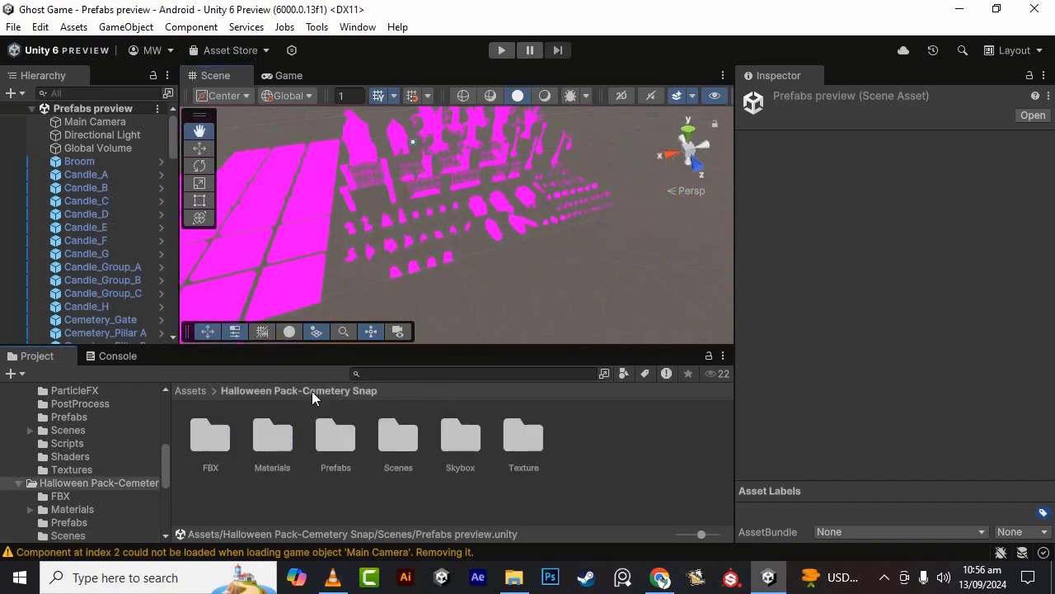
left_click(334, 443)
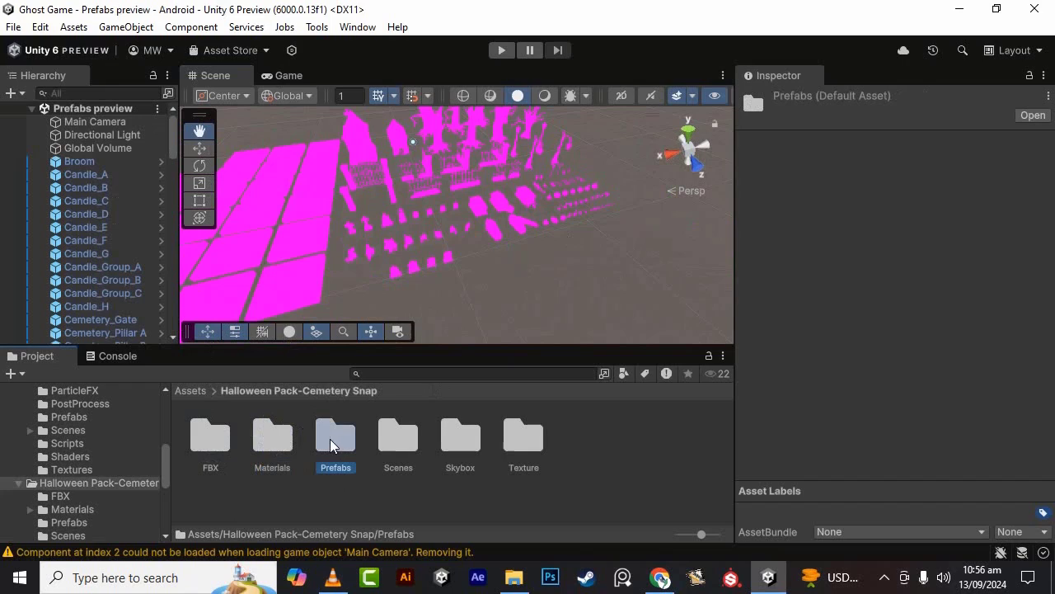
double_click(330, 439)
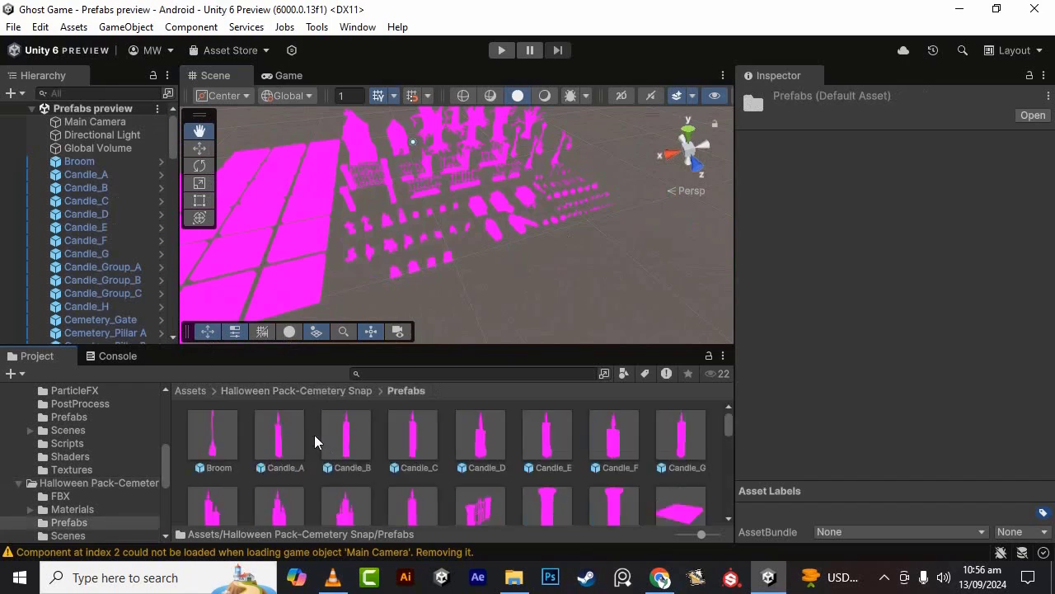
left_click(225, 426)
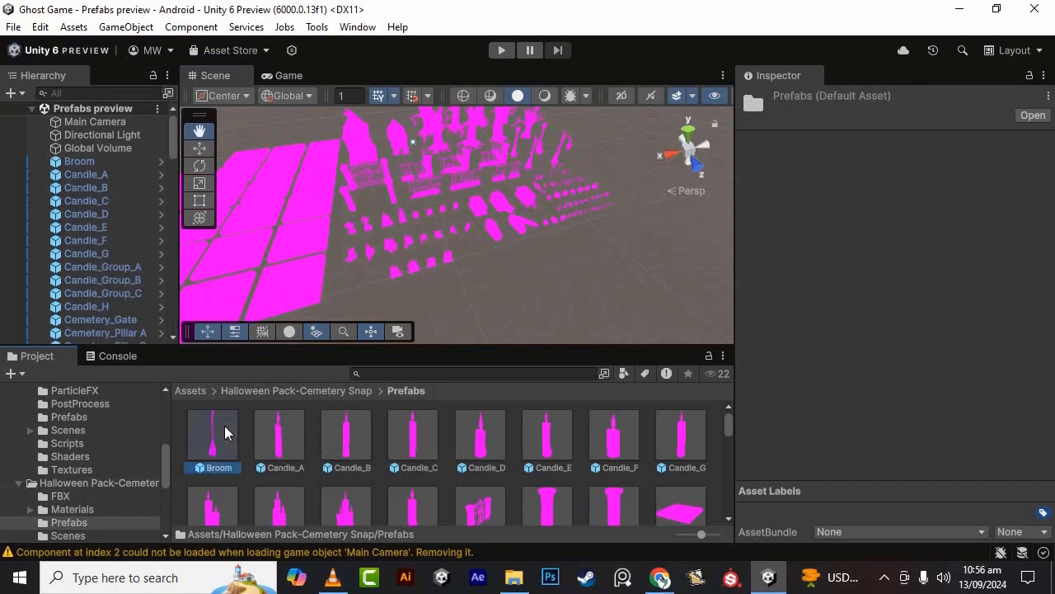
- Inspect the Broom model in the cemetery pack's FBX folder and look through the other models
left_click(339, 390)
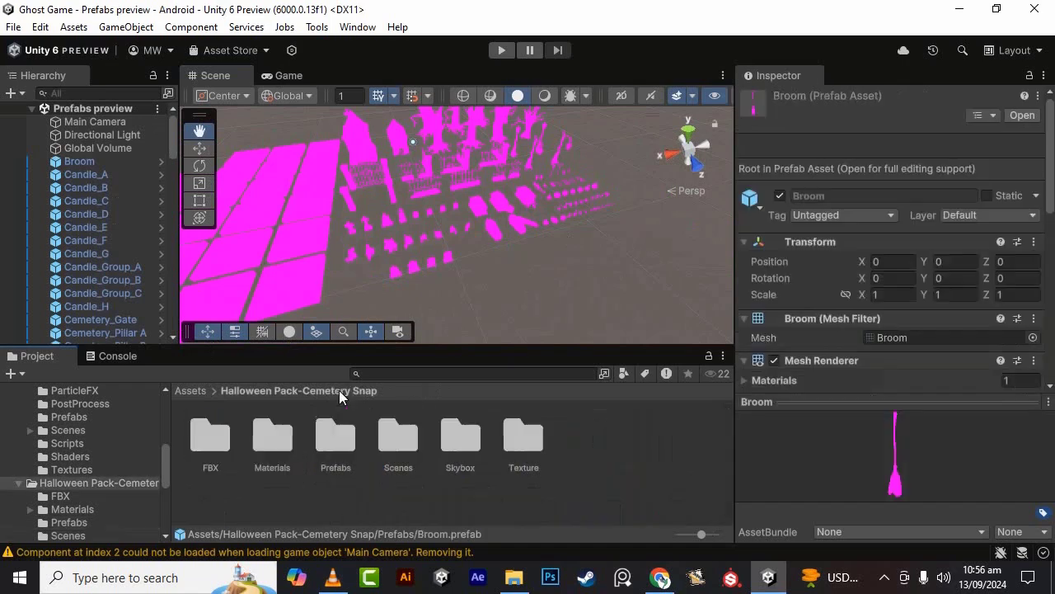
double_click(221, 426)
left_click(219, 426)
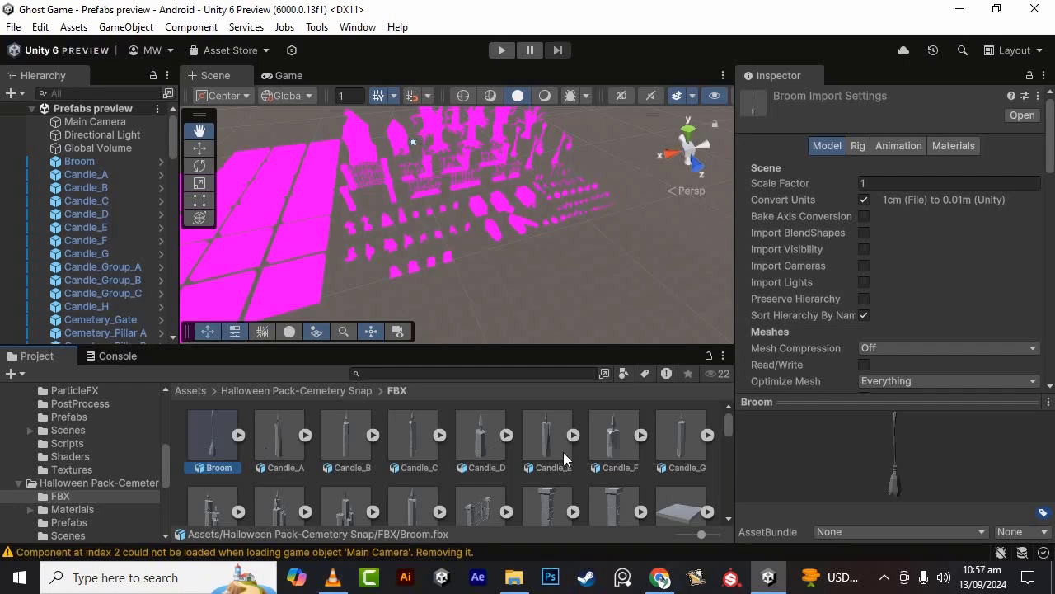
scroll(705, 470, "down", 5)
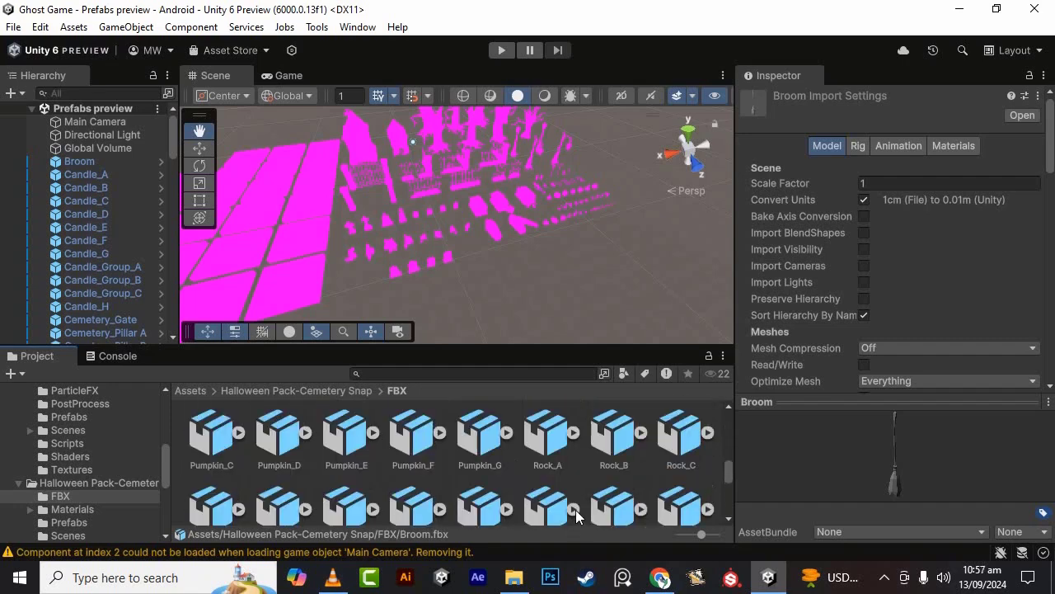
scroll(573, 489, "down", 3)
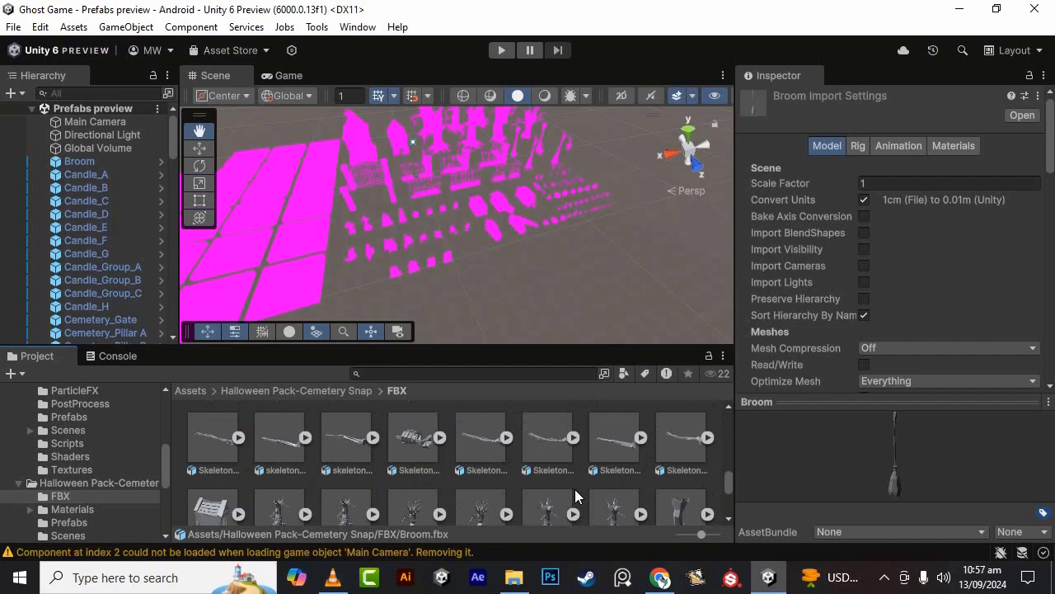
- Select every prefab in the cemetery pack's Prefabs folder, from Broom through the last Zombie prefab
left_click(335, 394)
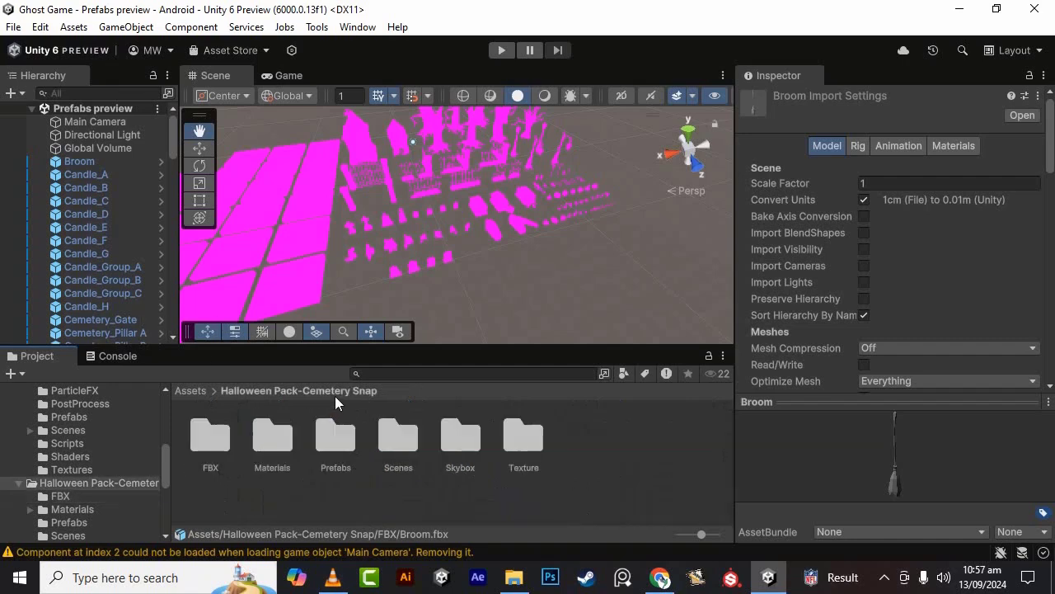
double_click(350, 436)
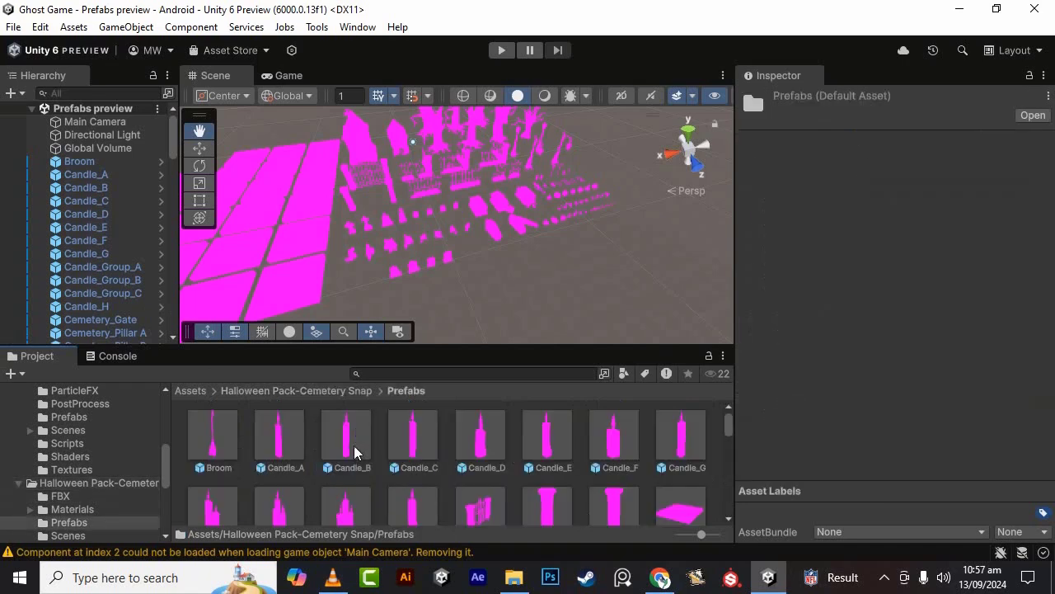
left_click(220, 417)
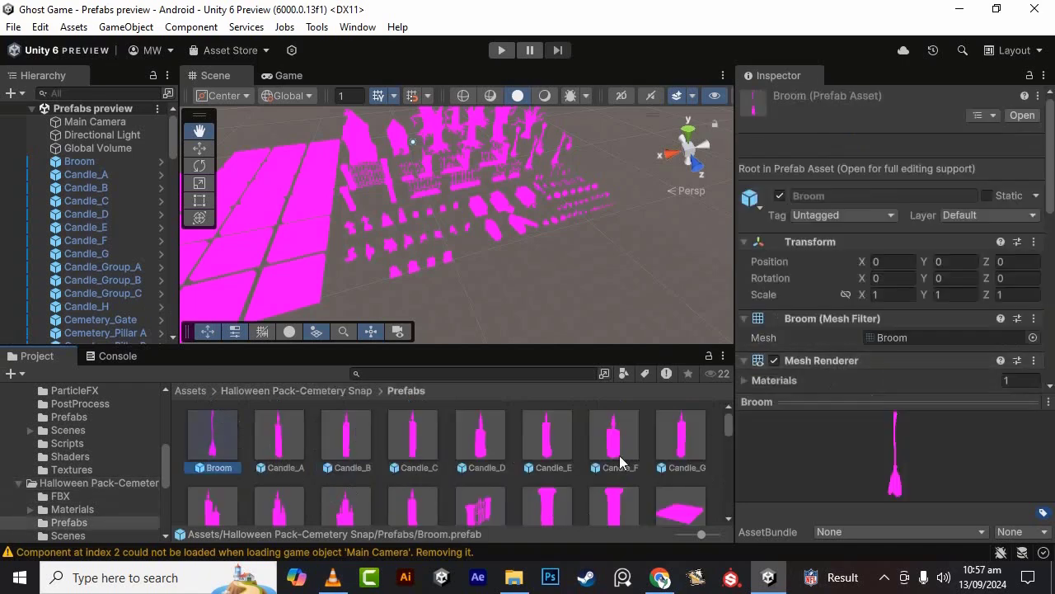
scroll(646, 438, "down", 5)
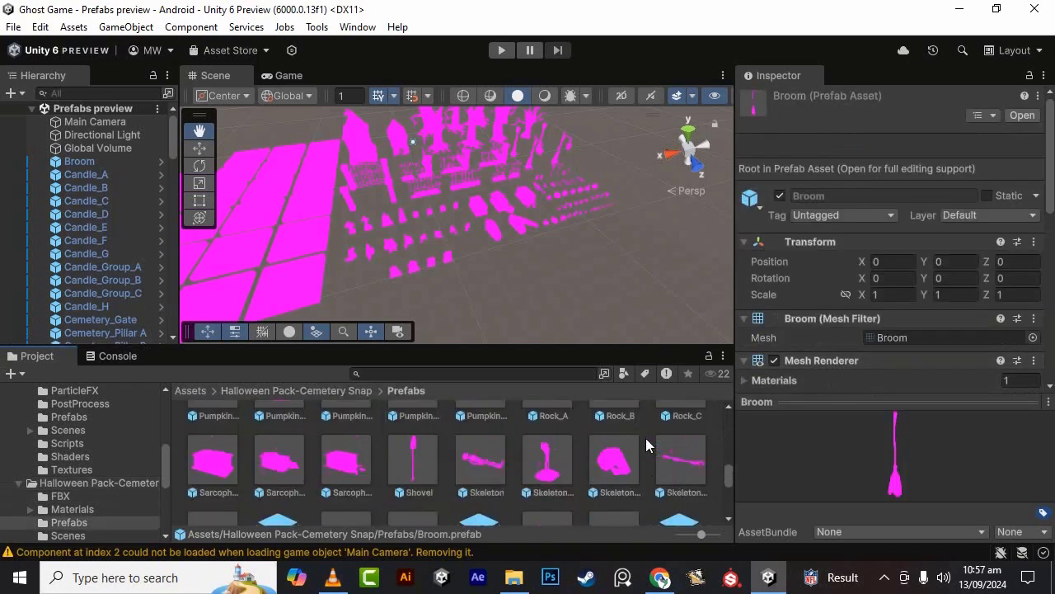
scroll(646, 438, "down", 5)
left_click(355, 487, "shift")
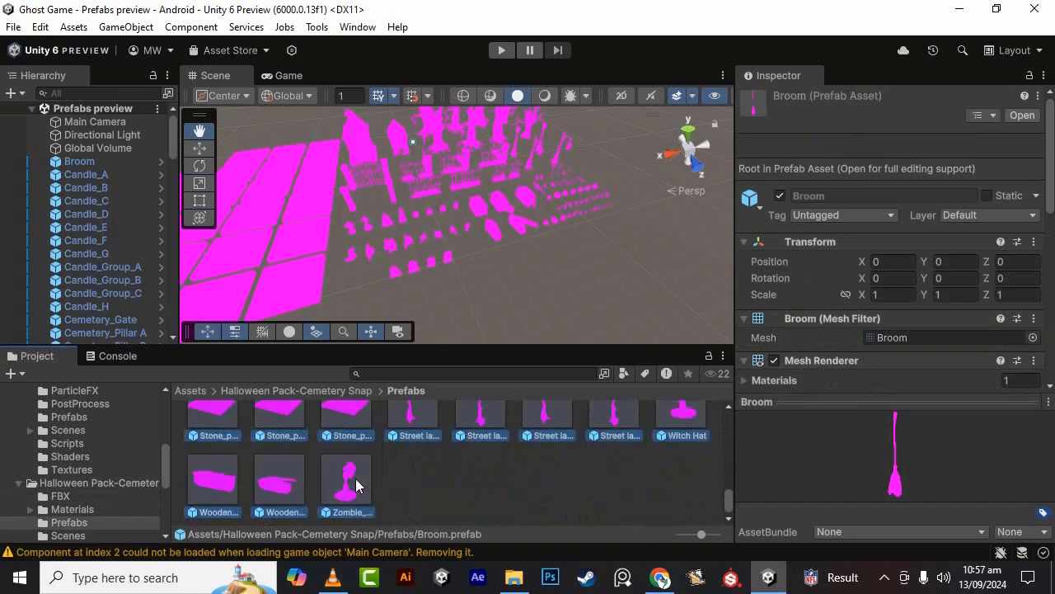
scroll(586, 472, "up", 5)
scroll(583, 471, "up", 5)
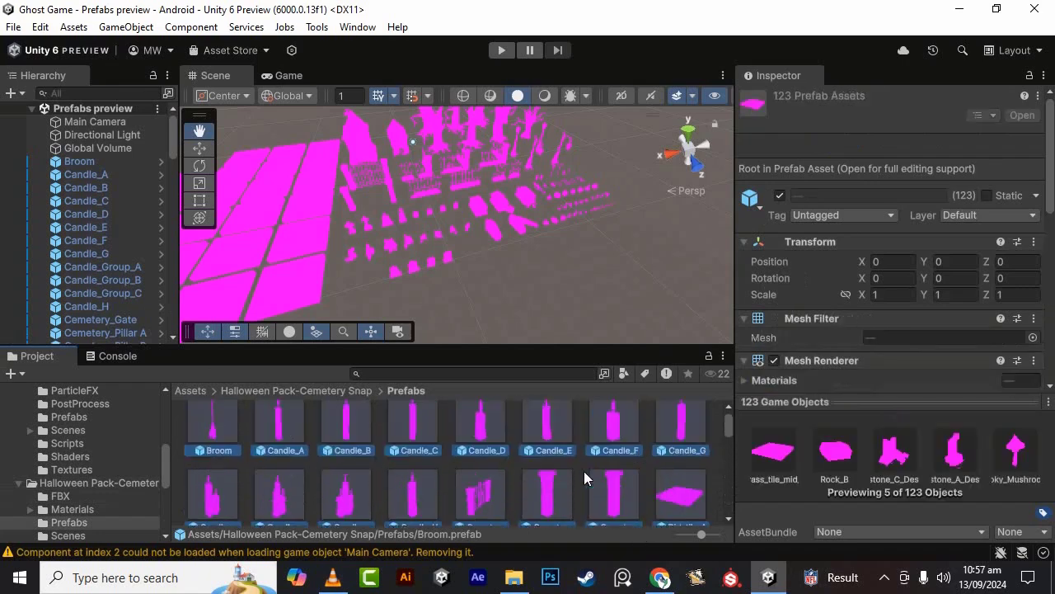
- Set the shader of the selected prefabs' shared Base color material to Mobile/Unlit (Supports Lightmap)
scroll(960, 306, "down", 10)
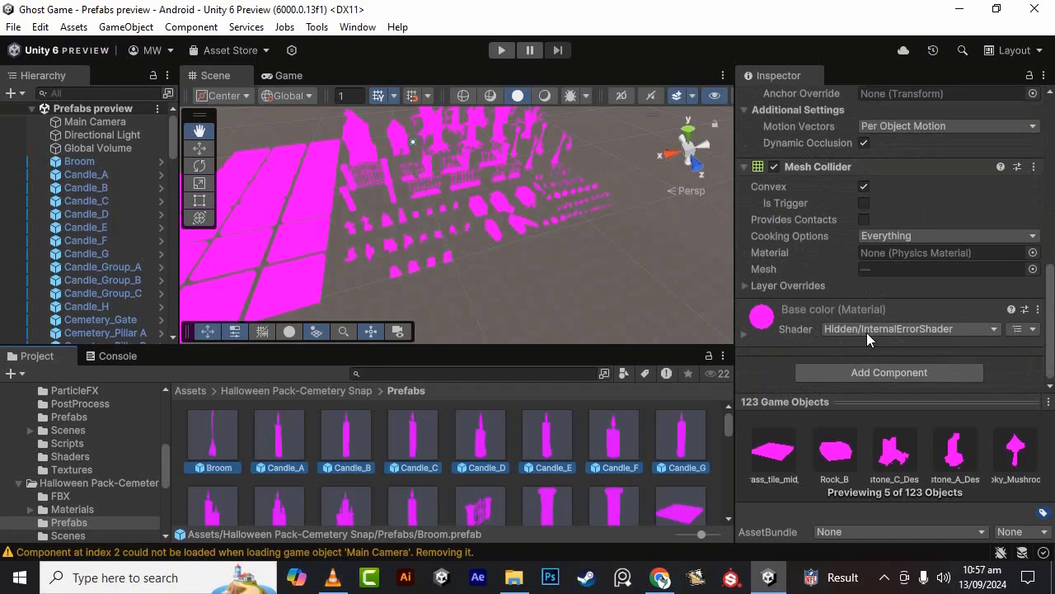
left_click(936, 330)
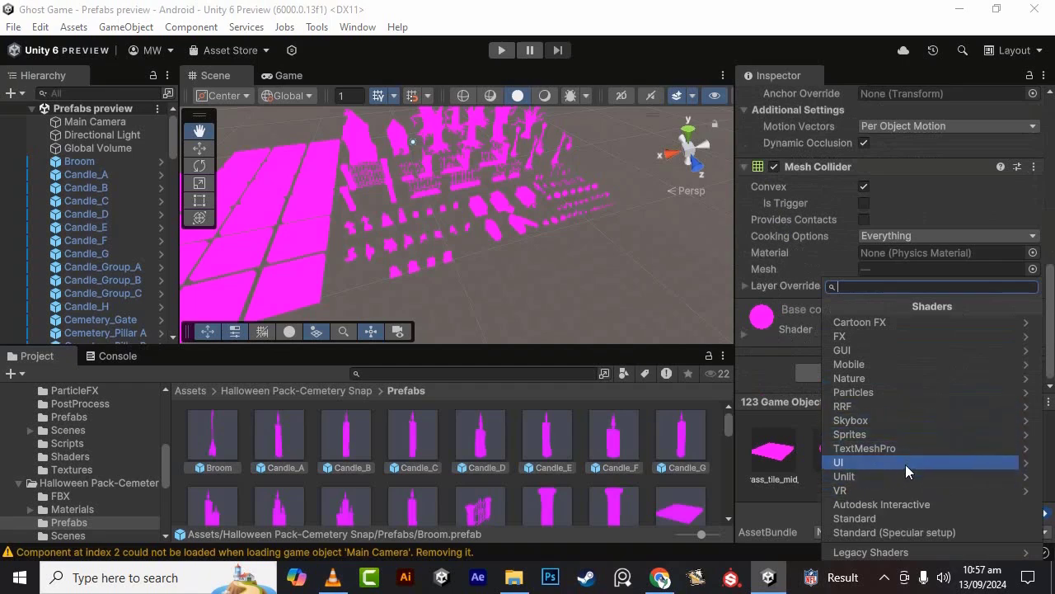
left_click(895, 365)
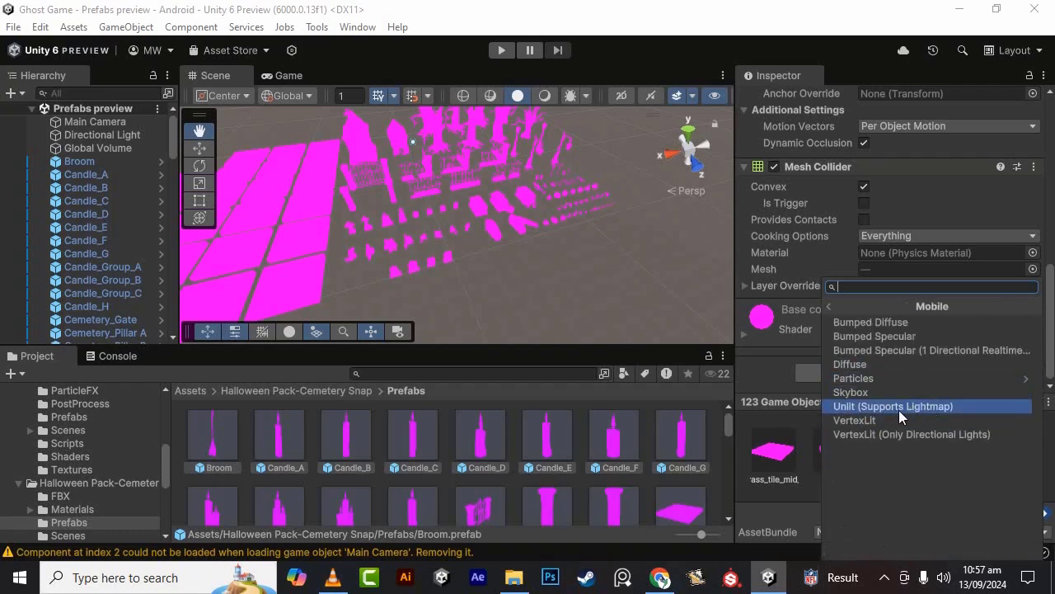
left_click(901, 407)
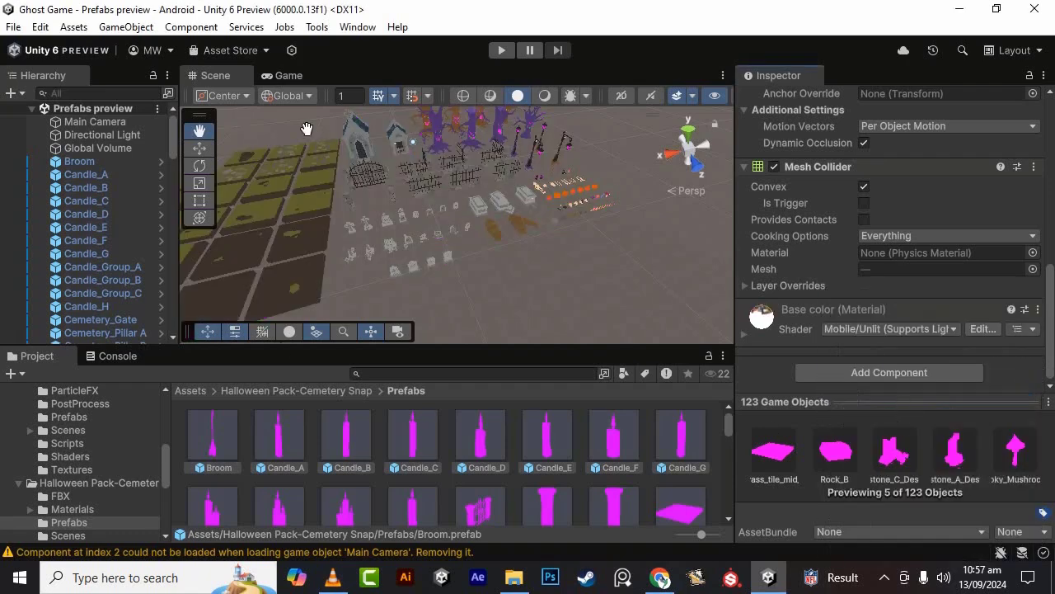
- Look over the tombstones, ground tiles, spooky trees and street lamps in the Prefabs preview scene for remaining pink parts
scroll(378, 254, "up", 5)
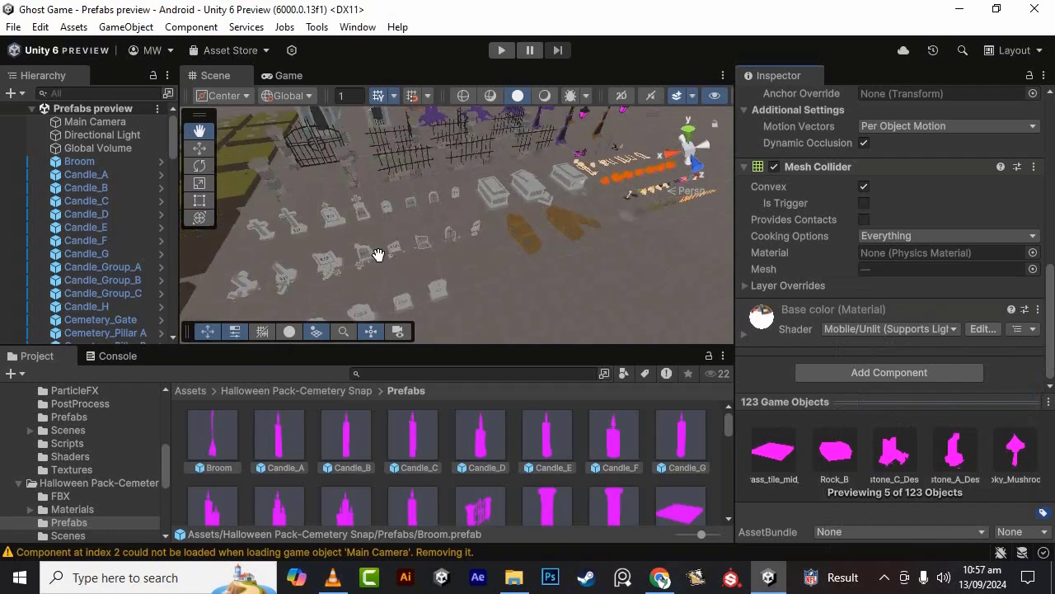
scroll(377, 254, "up", 6)
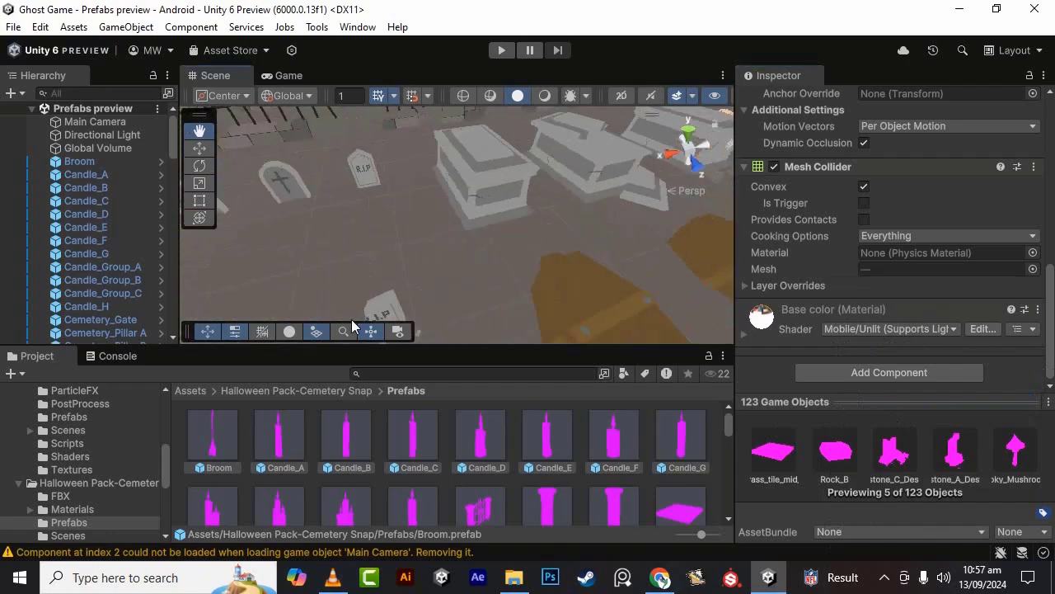
scroll(379, 272, "down", 8)
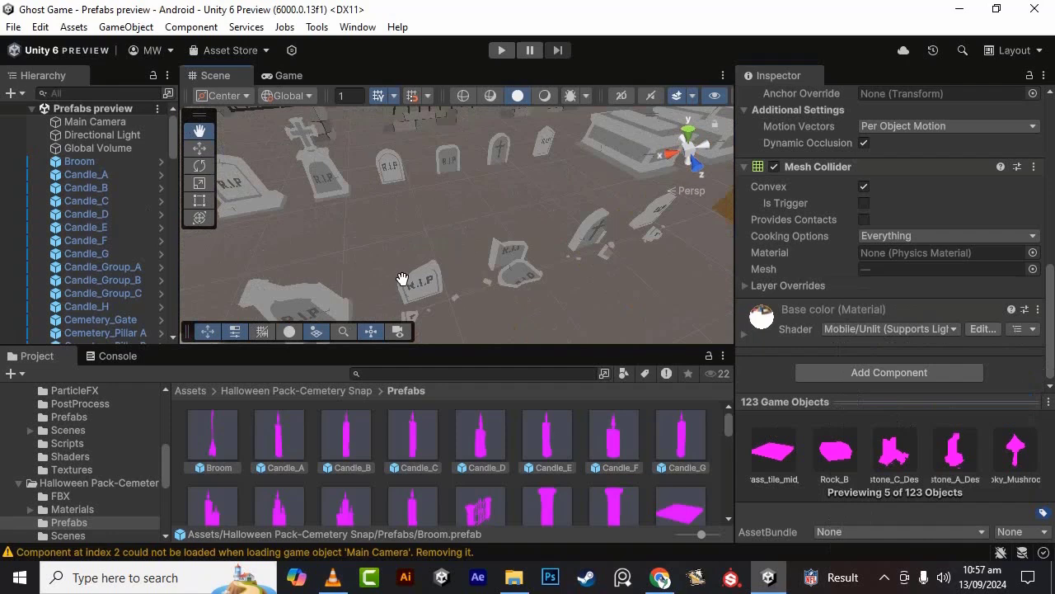
left_click_drag(402, 279, 935, 256)
scroll(559, 282, "down", 6)
scroll(559, 282, "down", 10)
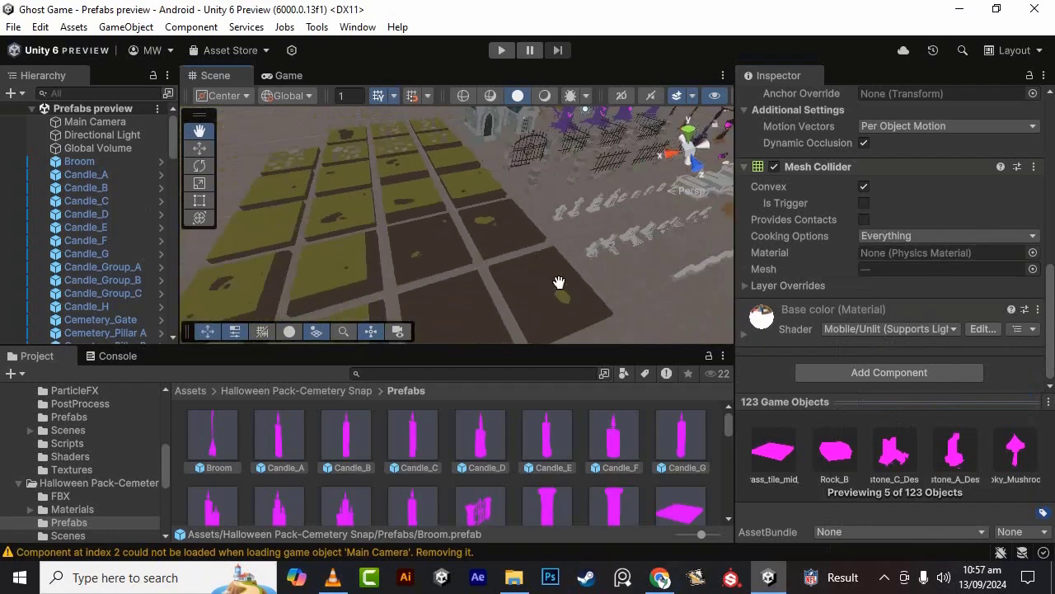
scroll(494, 289, "up", 10)
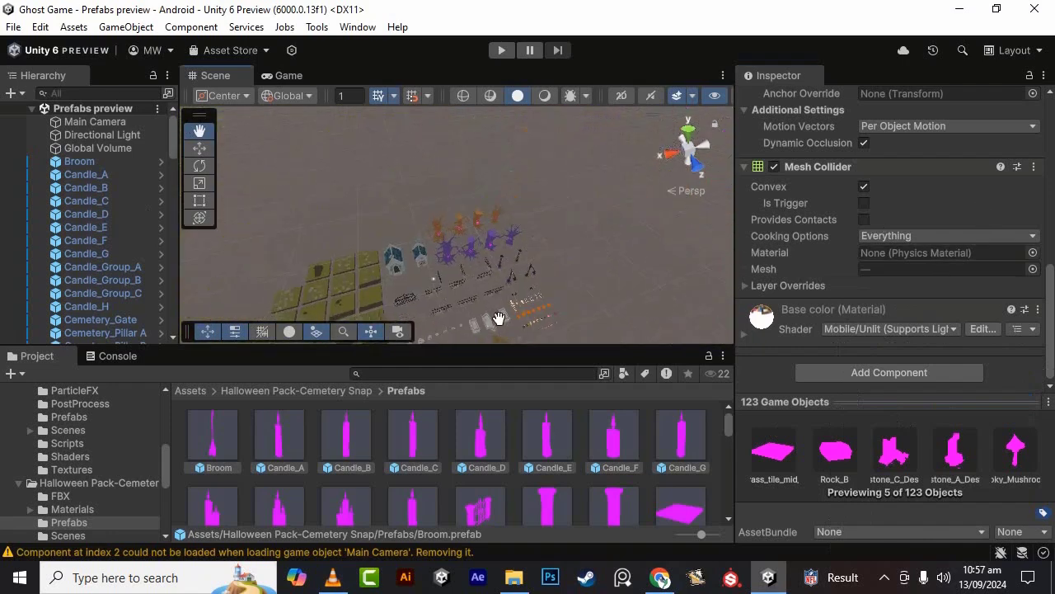
scroll(493, 290, "up", 8)
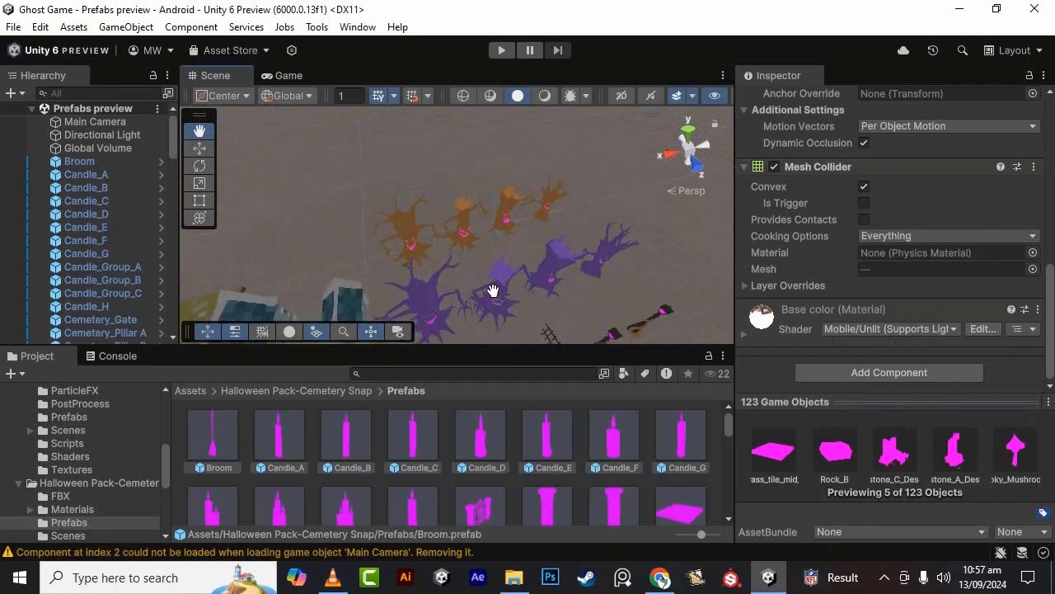
left_click_drag(398, 112, 374, 97)
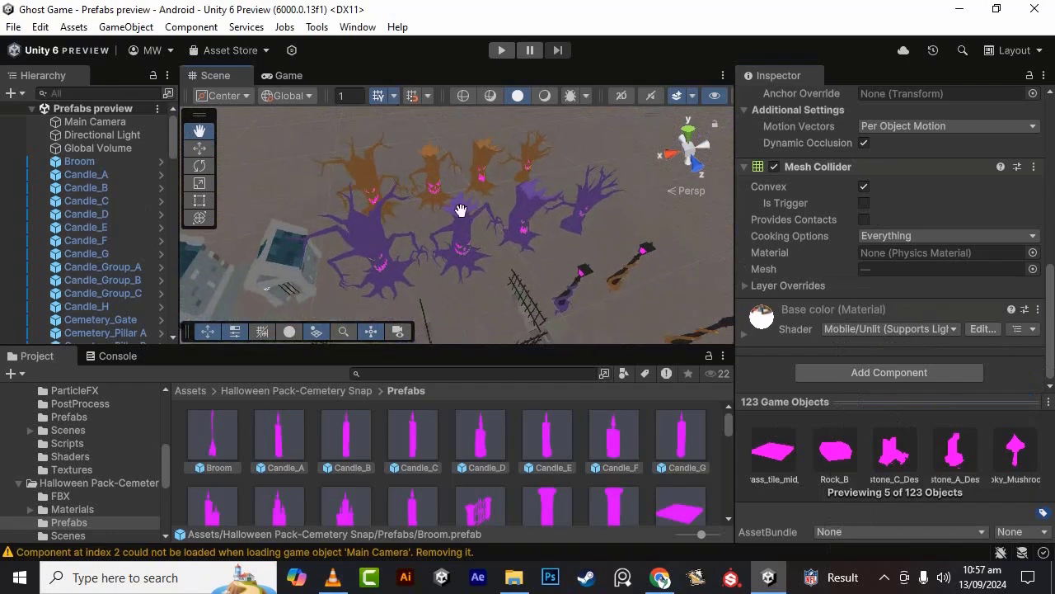
left_click_drag(598, 273, 342, 116)
left_click_drag(587, 276, 443, 74)
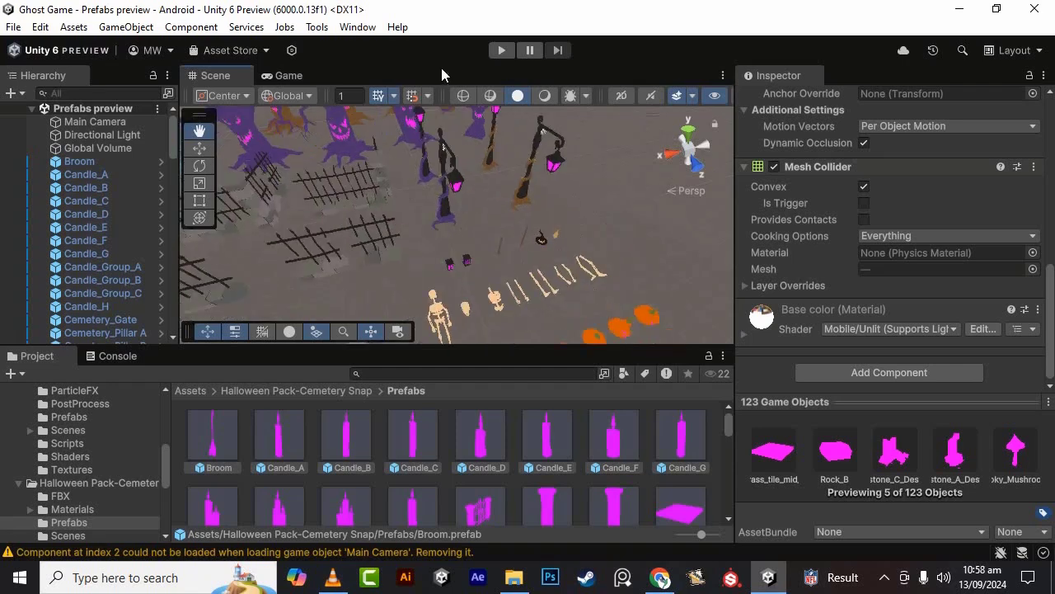
- Select the purple-vined Street lamp_C in the scene and examine its pink lantern and assigned materials up close
left_click(200, 150)
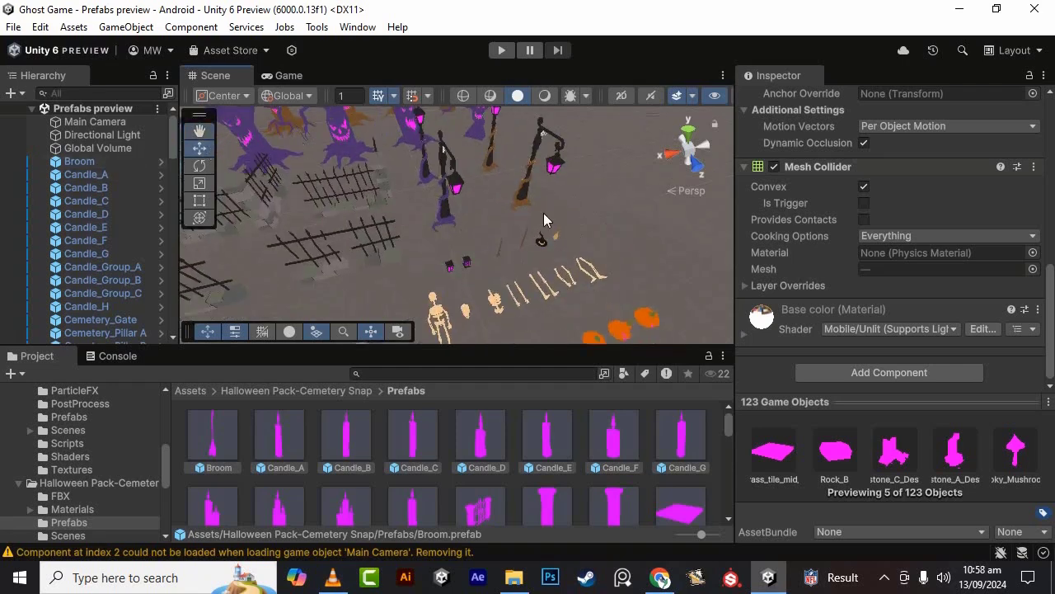
left_click(455, 192)
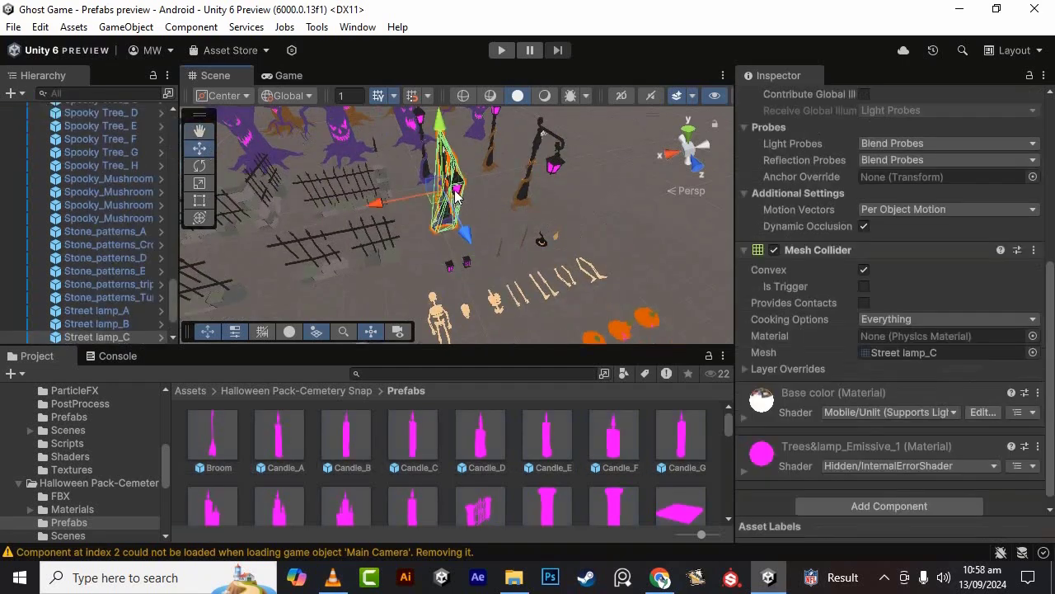
scroll(456, 193, "up", 10)
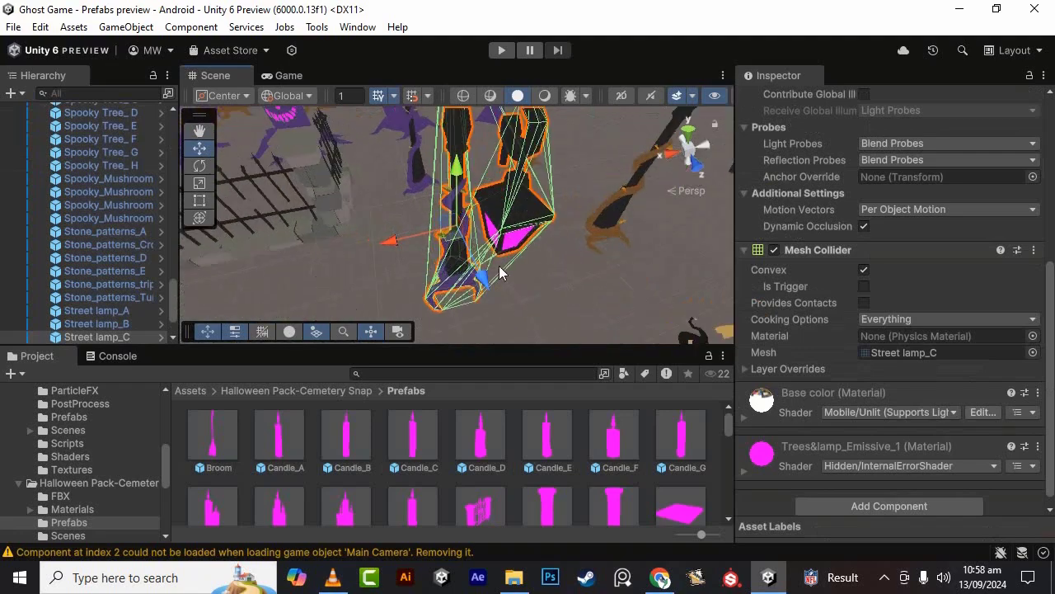
left_click_drag(515, 267, 673, 182, "alt")
scroll(555, 217, "up", 3)
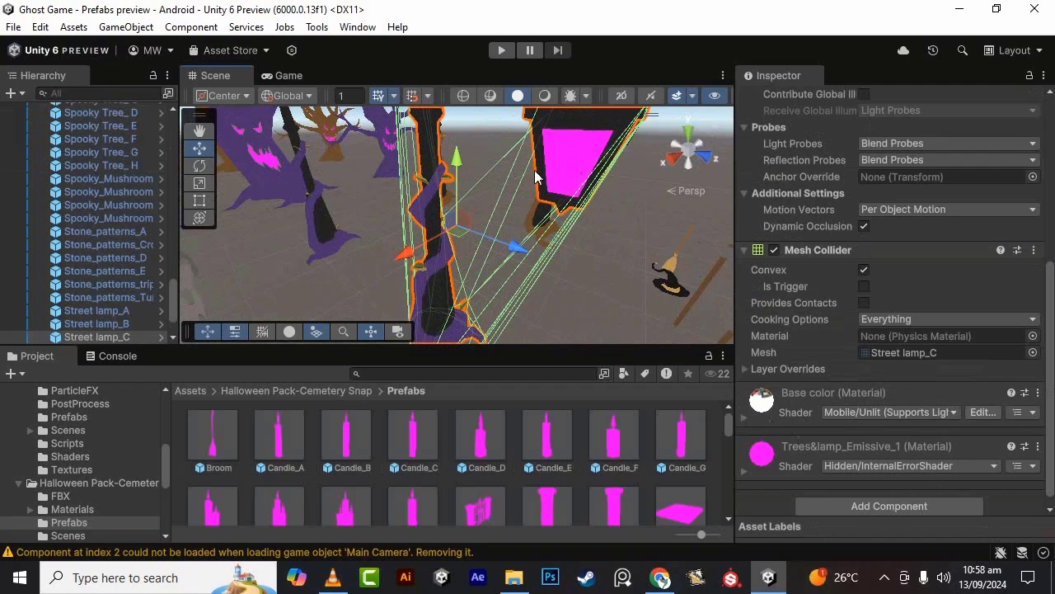
scroll(588, 242, "down", 5)
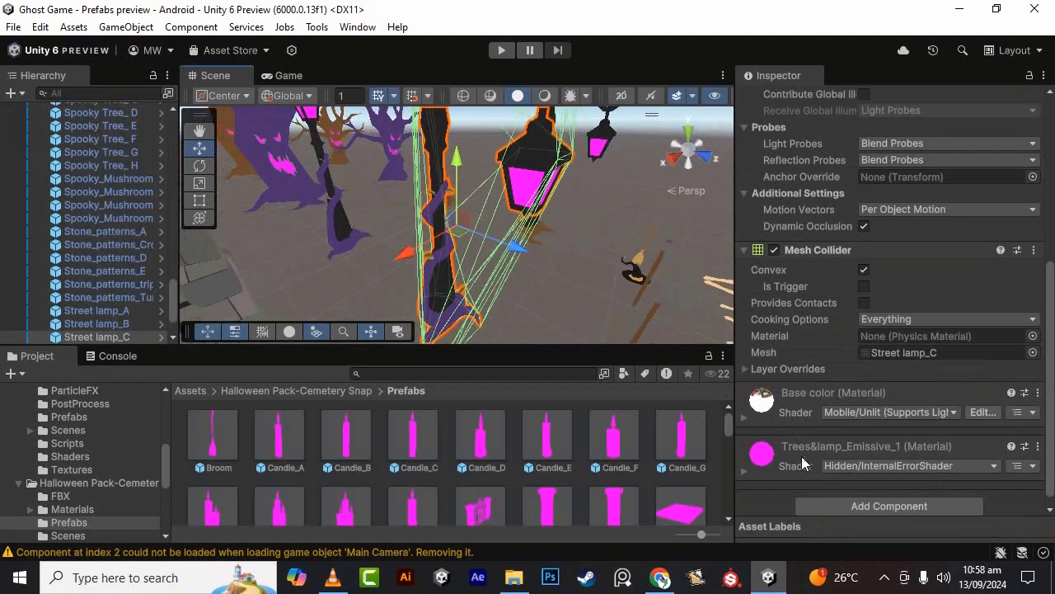
scroll(611, 250, "down", 4)
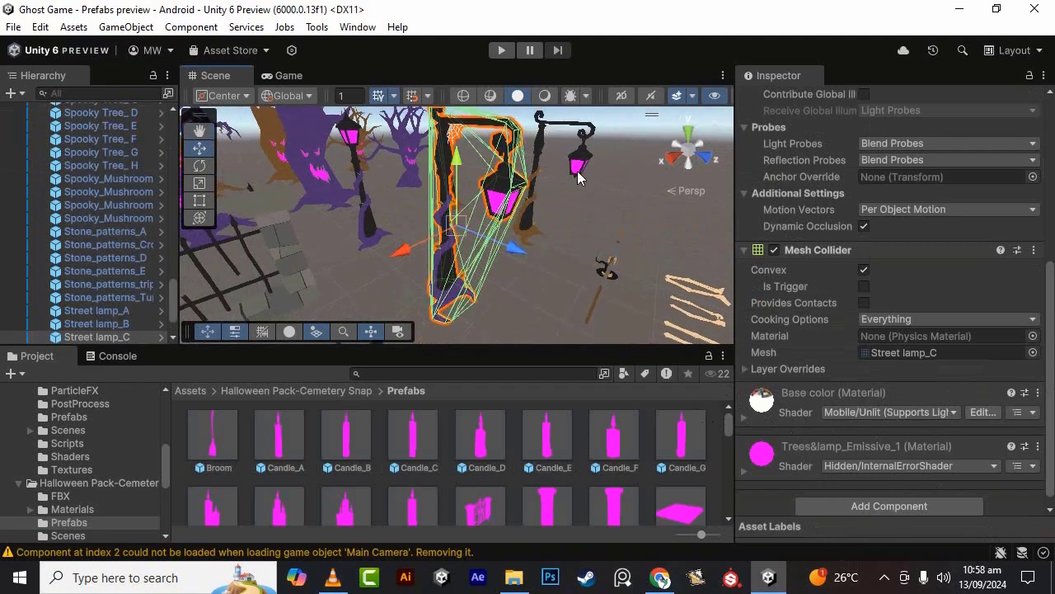
- Add Street lamp_A to the selection and check the material settings the two lamps share, expanding Base color
left_click(578, 176, "shift")
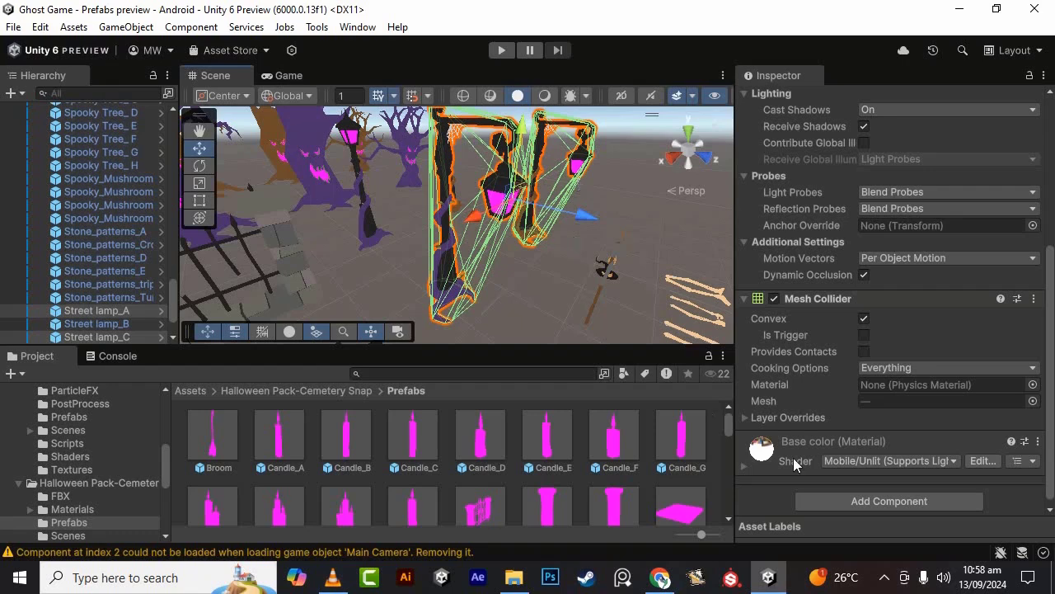
left_click(744, 461)
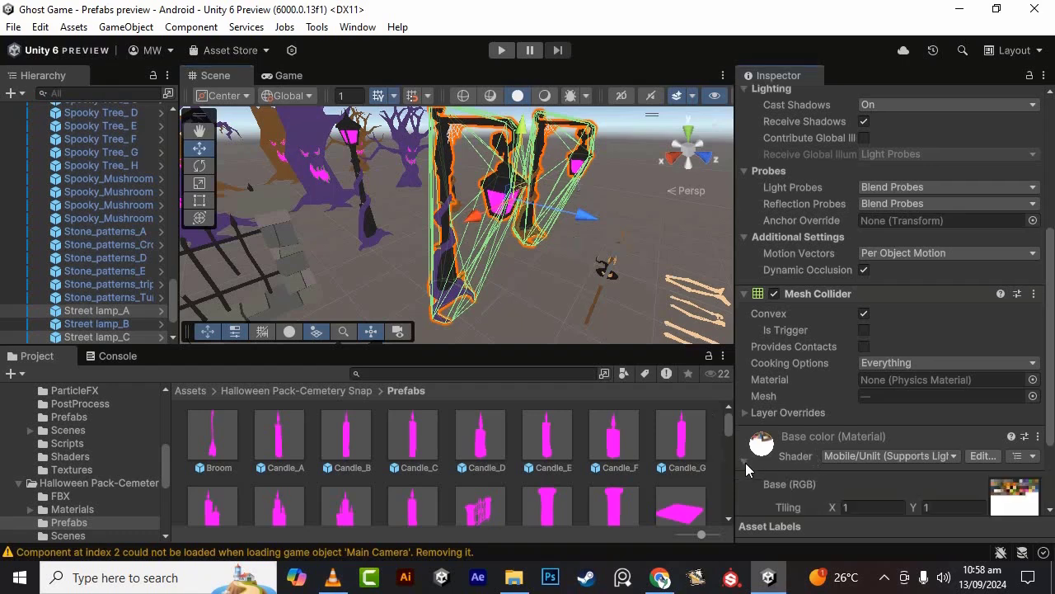
scroll(745, 462, "down", 2)
scroll(753, 367, "up", 4)
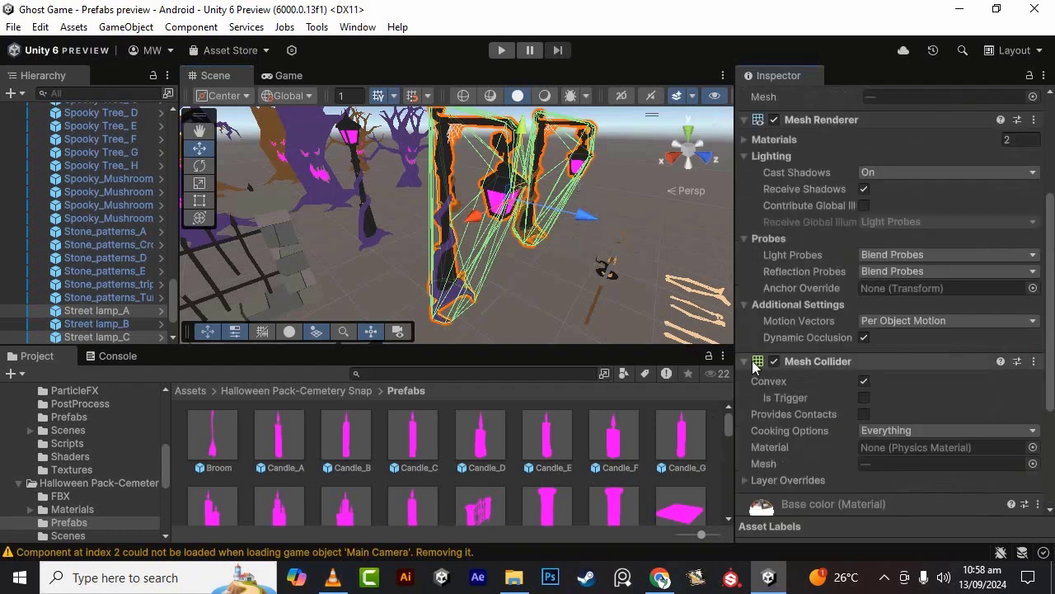
- Set the shader of Street lamp_A's Trees&lamp_Emissive_2 material to Mobile/Unlit (Supports Lightmap)
left_click(587, 172)
scroll(831, 450, "down", 5)
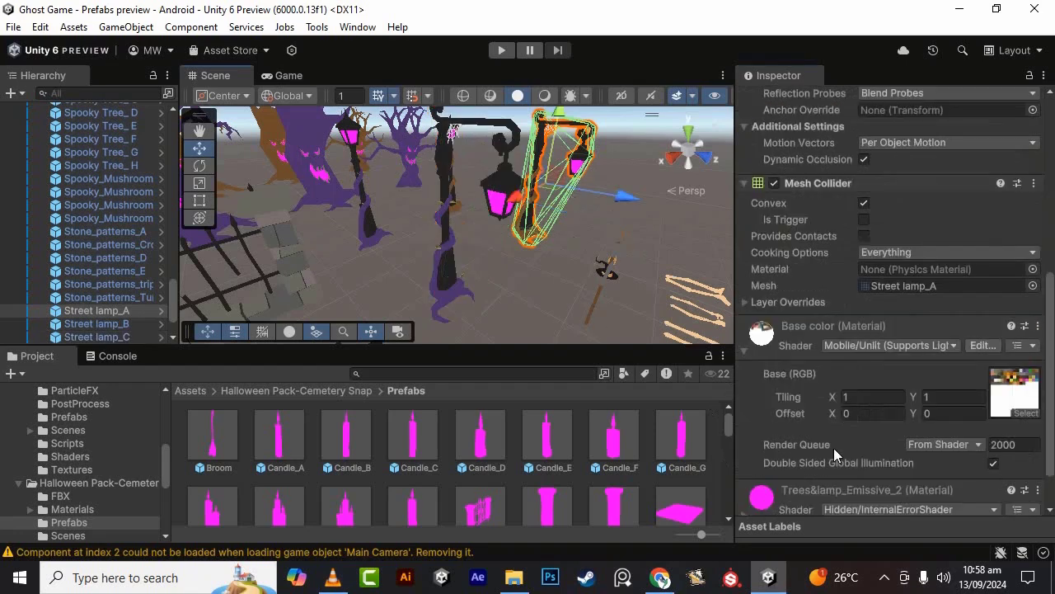
left_click(857, 456)
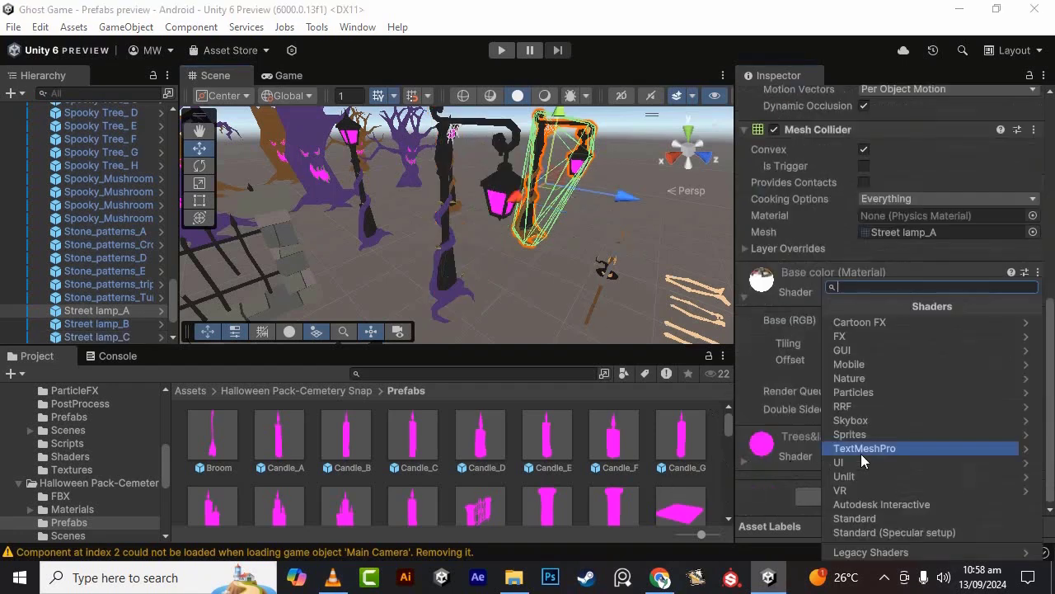
left_click(857, 365)
left_click(853, 408)
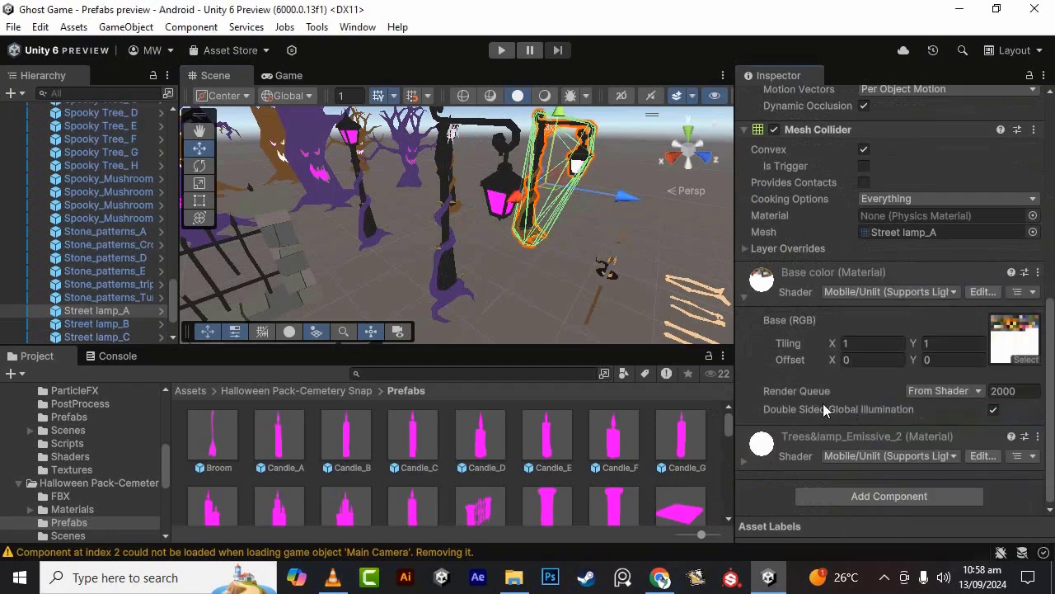
- Set the shader of Street lamp_C's Trees&lamp_Emissive_1 material to Mobile/Unlit (Supports Lightmap)
left_click(492, 206)
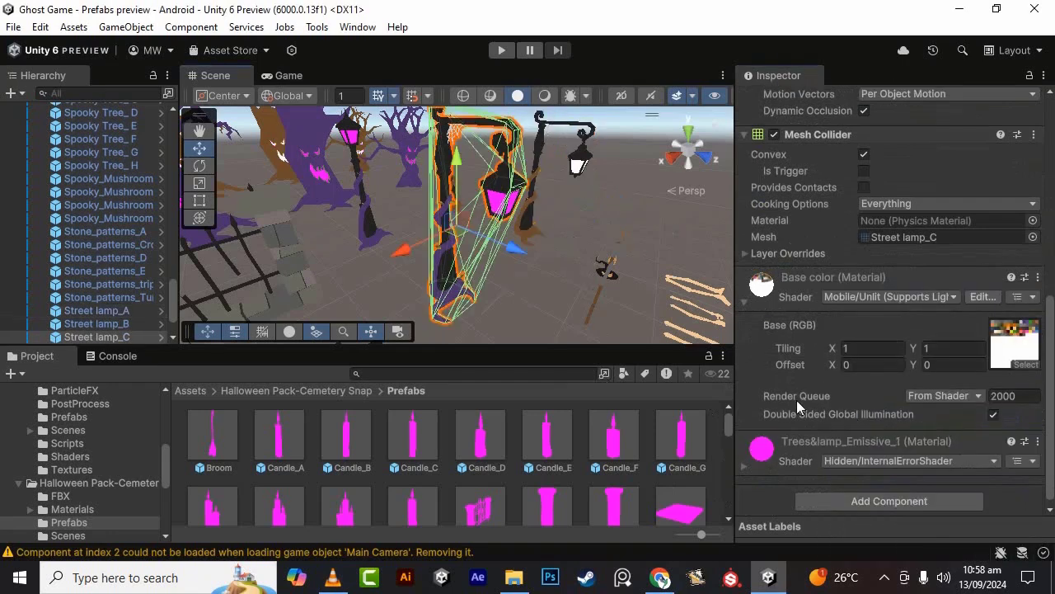
left_click(891, 460)
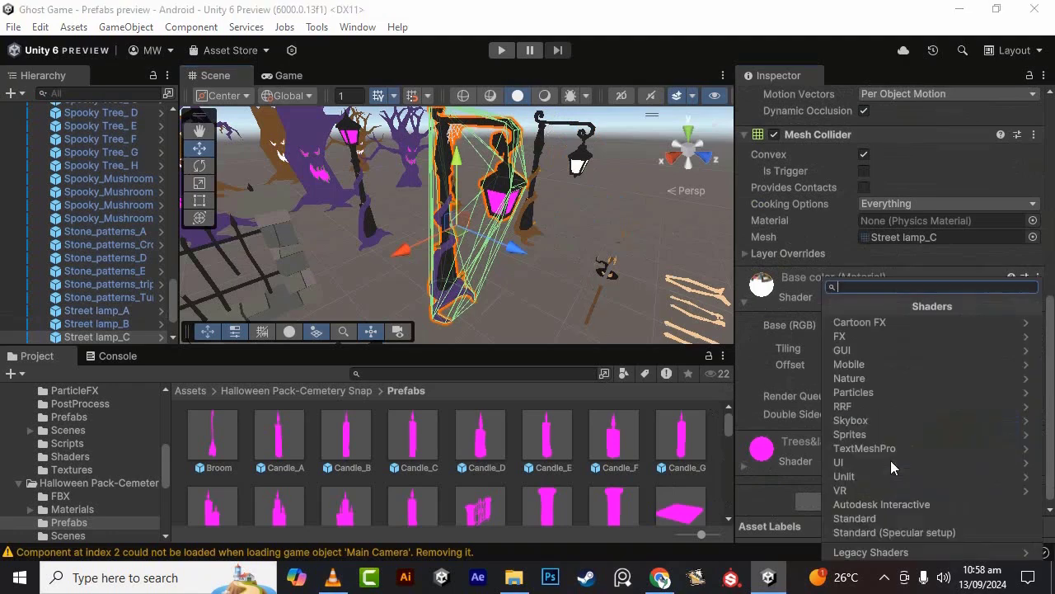
left_click(876, 363)
left_click(890, 406)
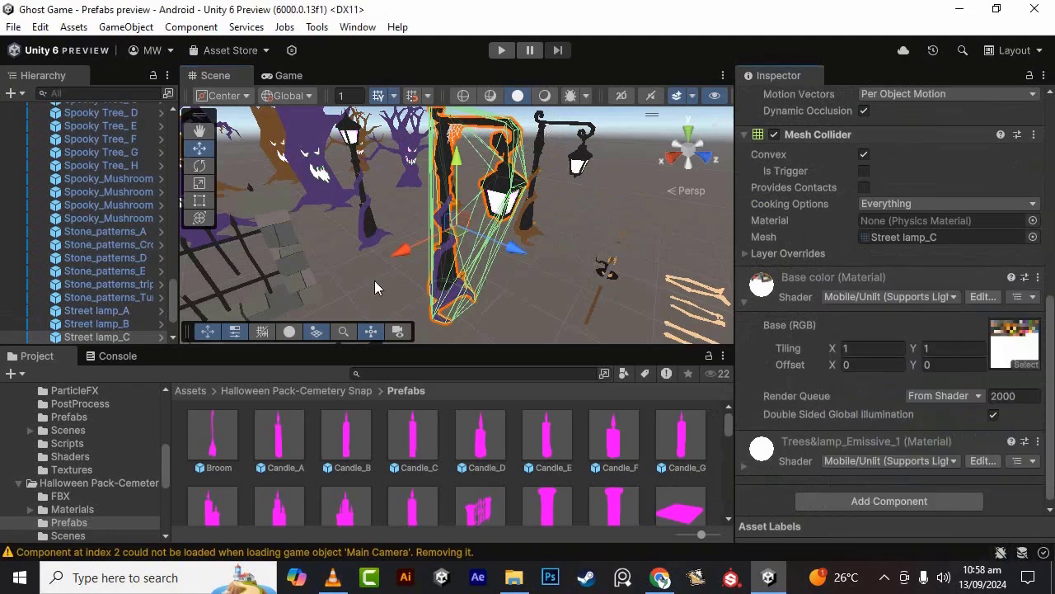
- Examine the lamps and the faces of the purple and orange spooky trees in the preview scene
scroll(499, 291, "down", 5)
scroll(500, 297, "down", 5)
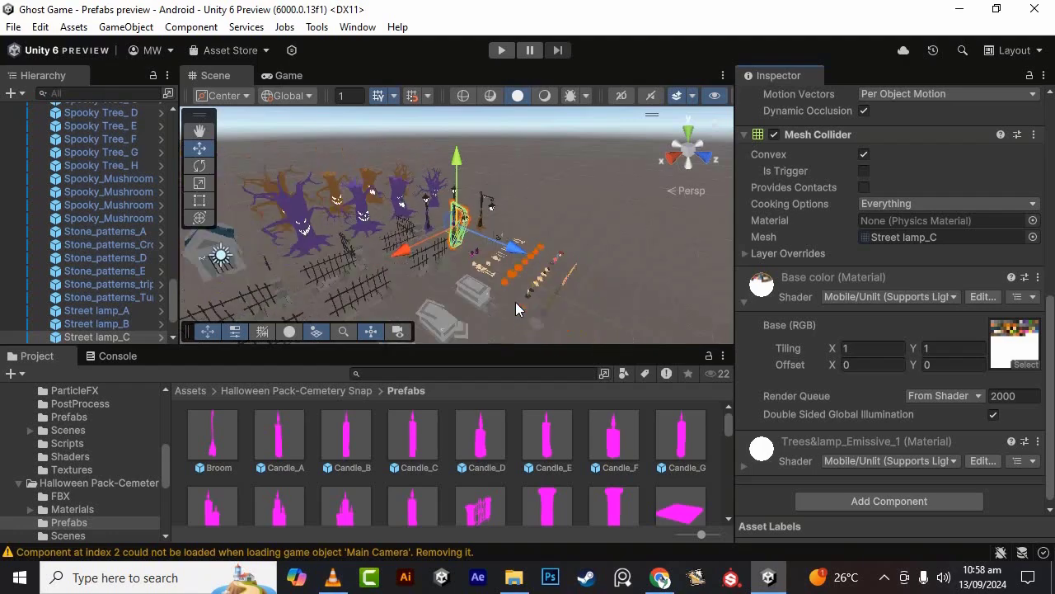
left_click_drag(432, 288, 337, 231, "alt")
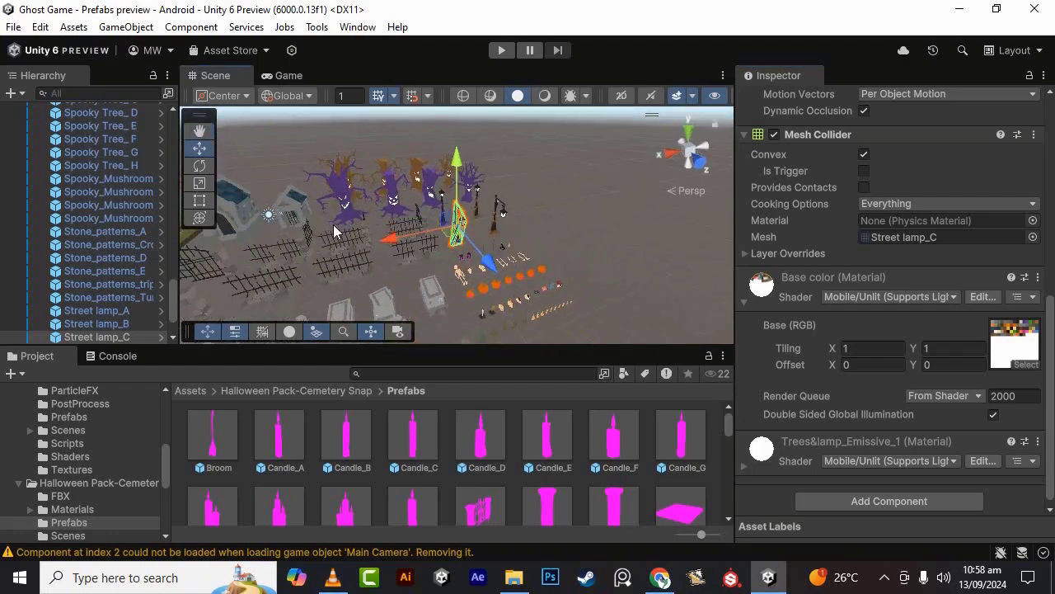
left_click(199, 131)
left_click_drag(494, 198, 617, 248)
right_click_drag(617, 249, 246, 225)
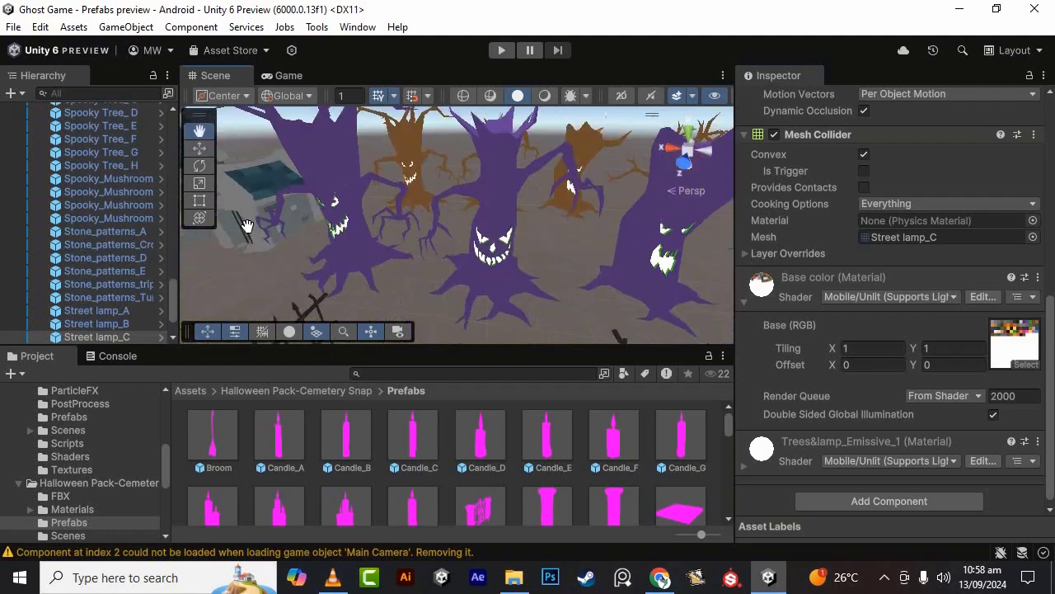
right_click_drag(311, 255, 571, 318)
scroll(570, 318, "up", 5)
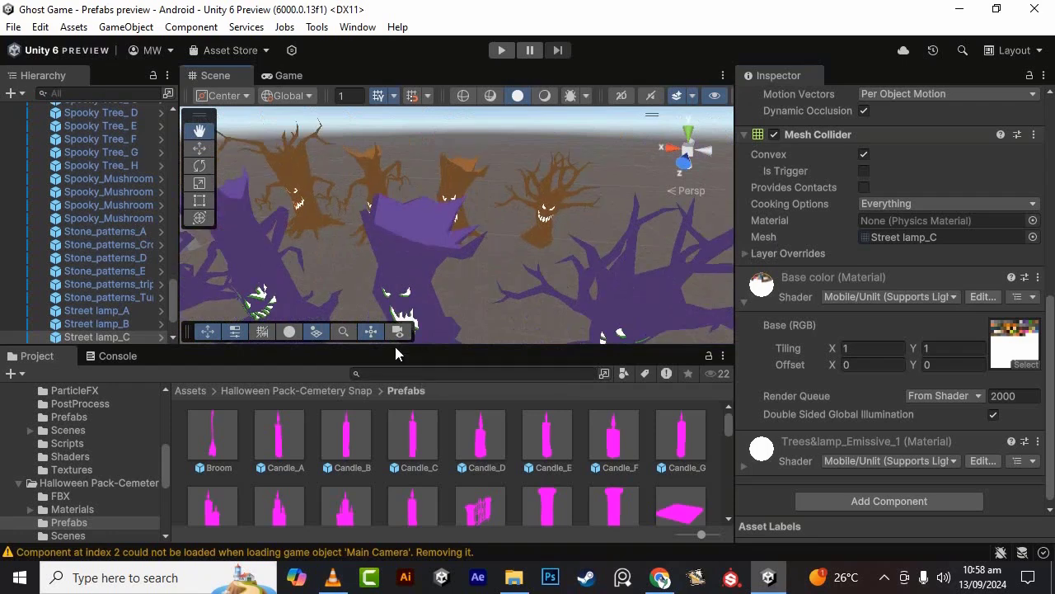
- Open Cemetery Scene from the Scenes folder of Halloween Pack-Cemetery Snap
left_click(305, 391)
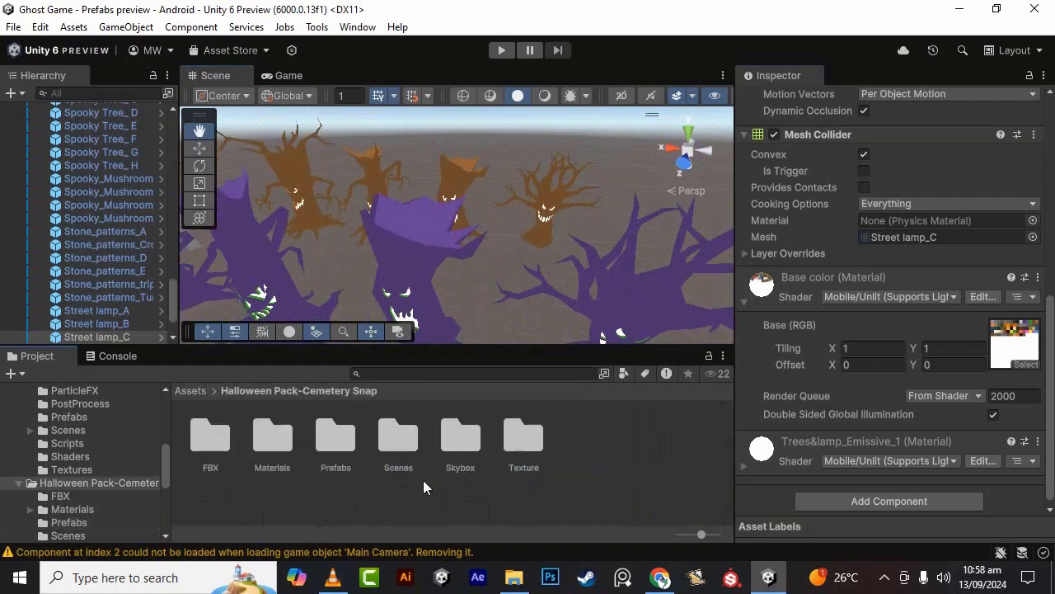
double_click(410, 427)
double_click(209, 427)
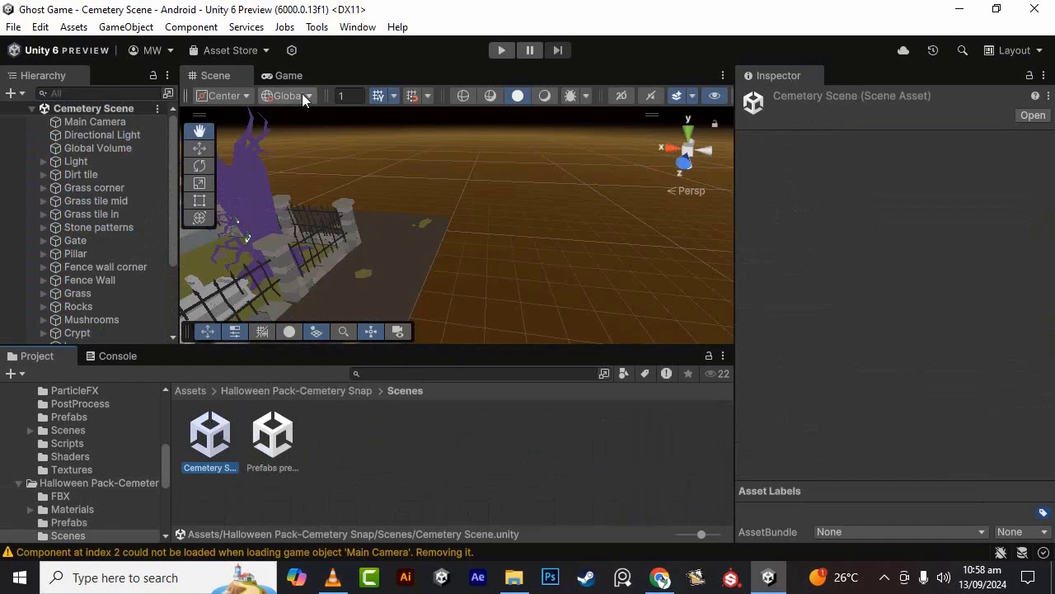
- Examine the cemetery in the Game view at closer scale, return it to 1x and select the Main Camera
left_click(287, 76)
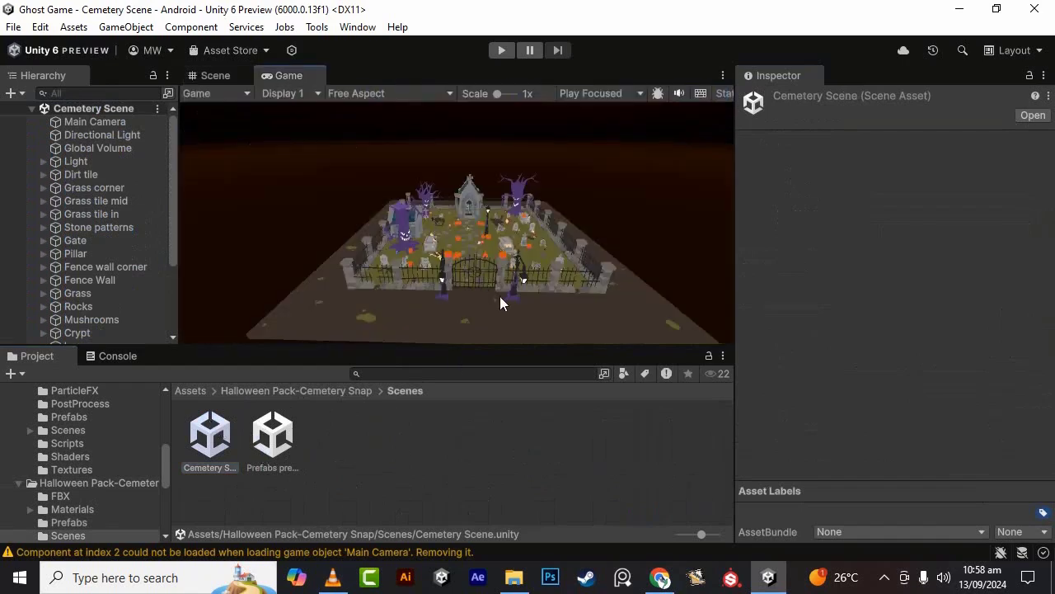
scroll(504, 298, "up", 6)
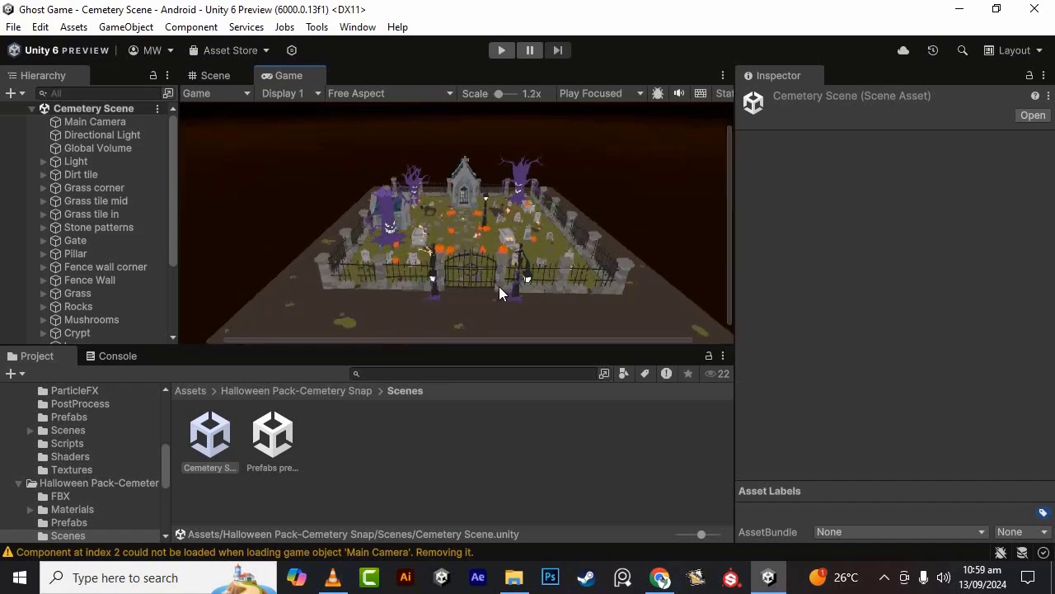
scroll(499, 292, "up", 4)
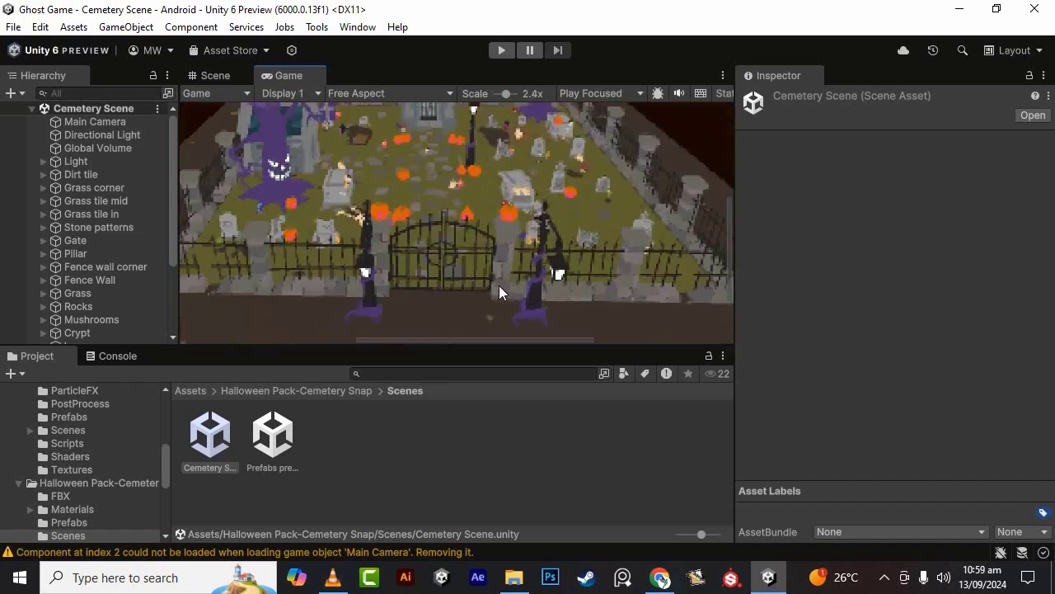
scroll(499, 286, "down", 2)
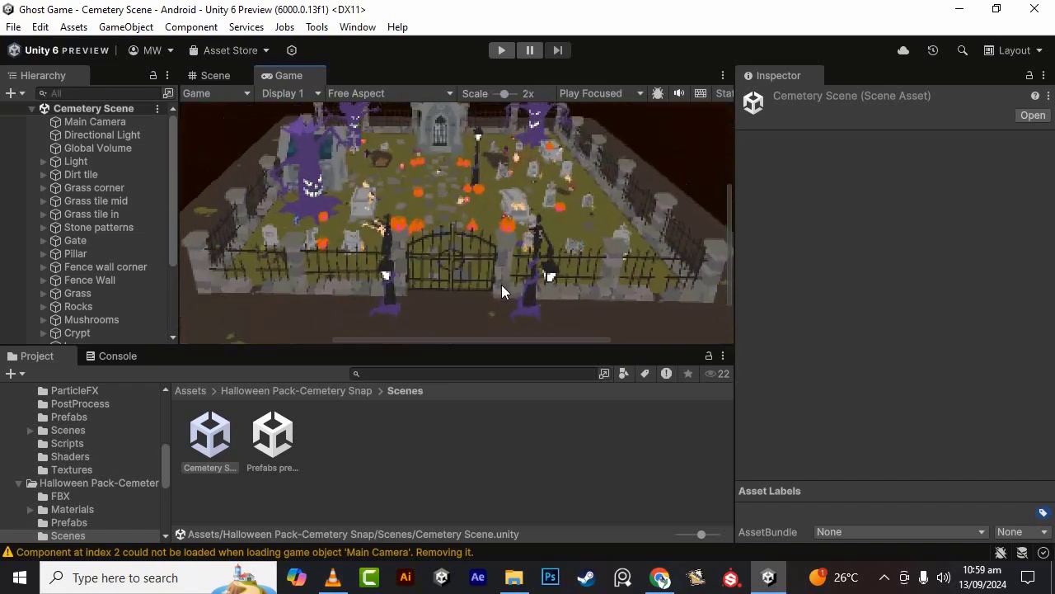
scroll(502, 282, "down", 5)
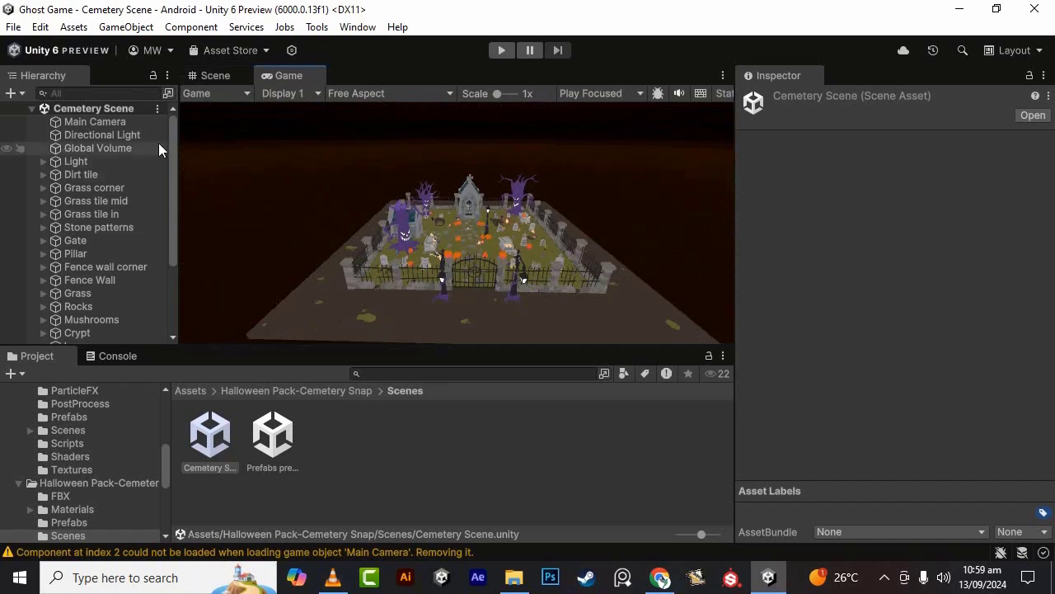
left_click(114, 126)
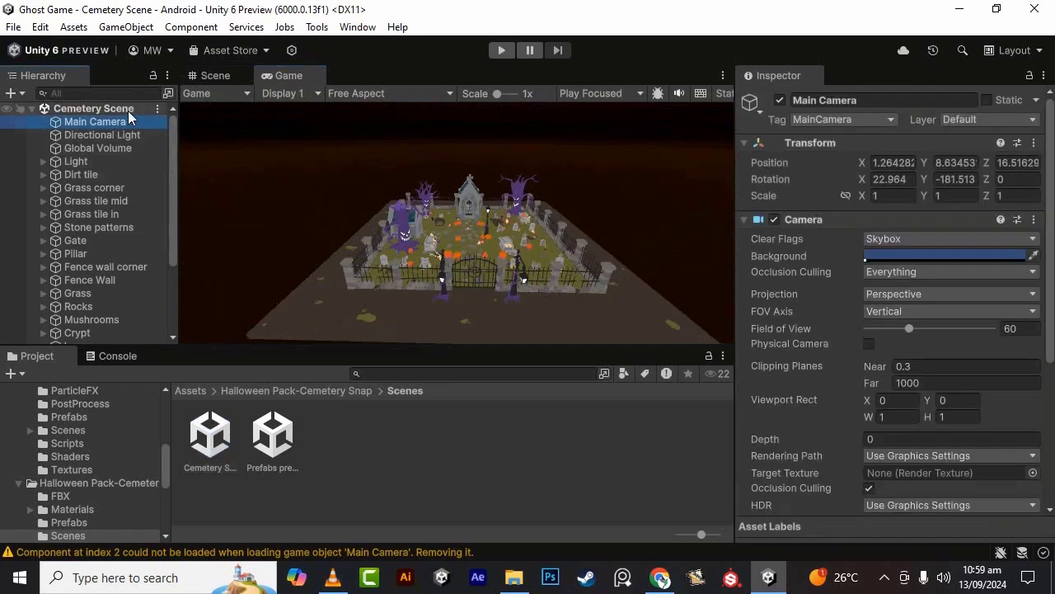
- Save the open cemetery scene as a new scene named Level01 in the project's Assets/Scenes folder
left_click(13, 26)
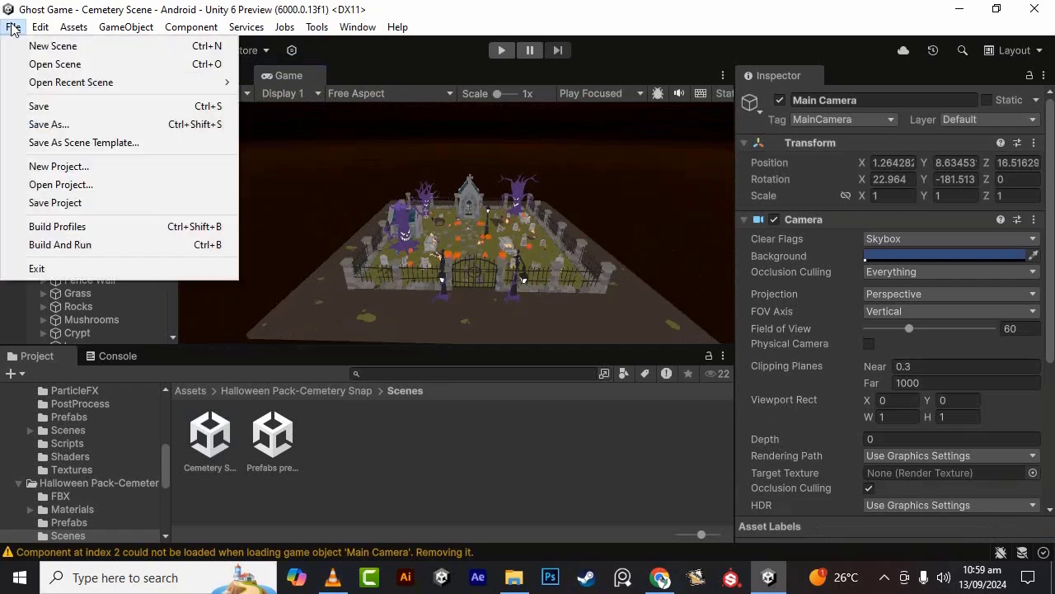
left_click(43, 124)
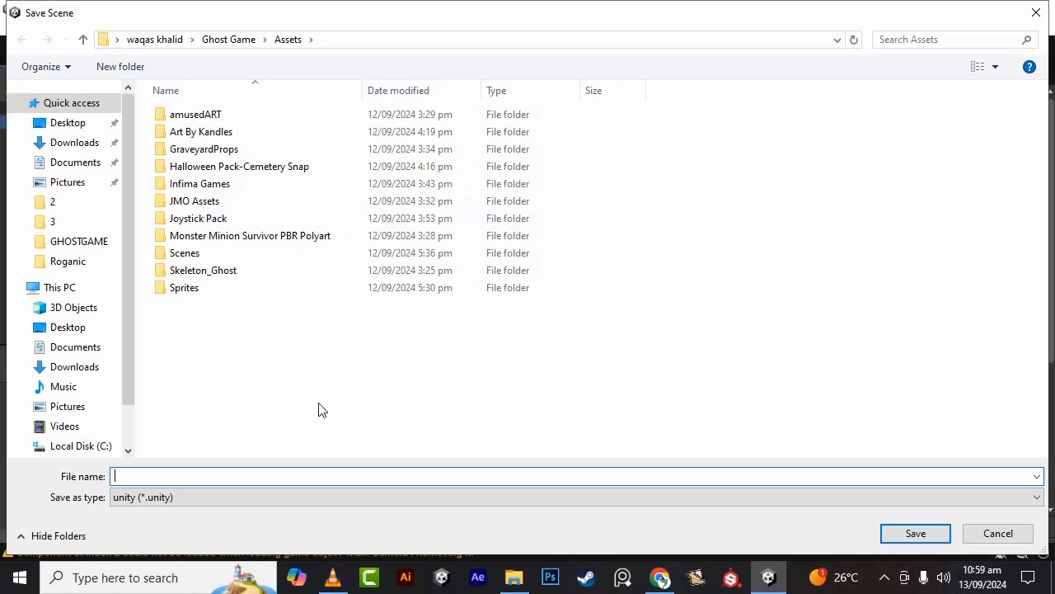
double_click(231, 254)
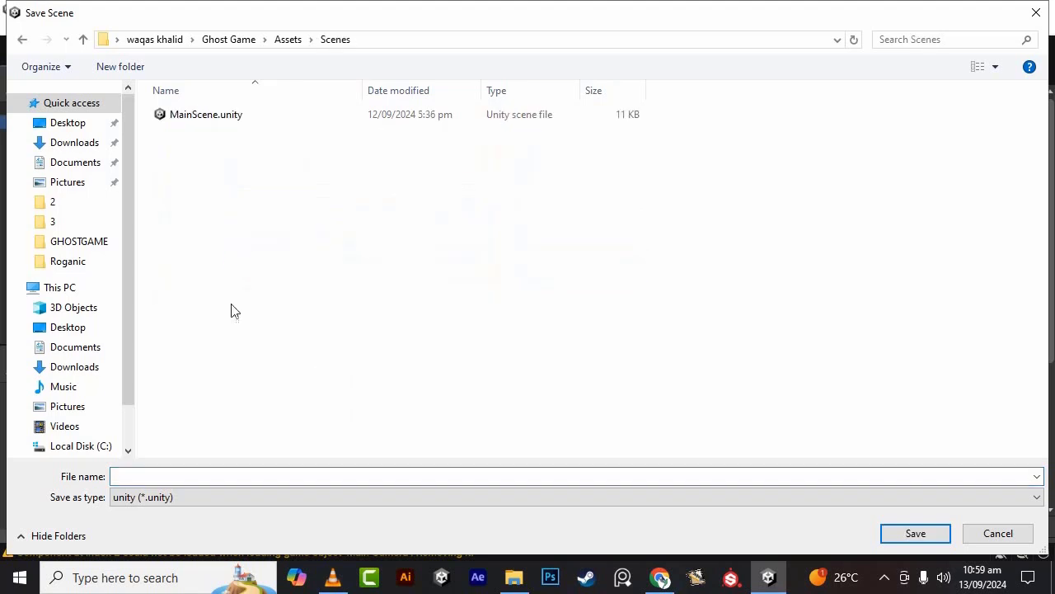
left_click(208, 475)
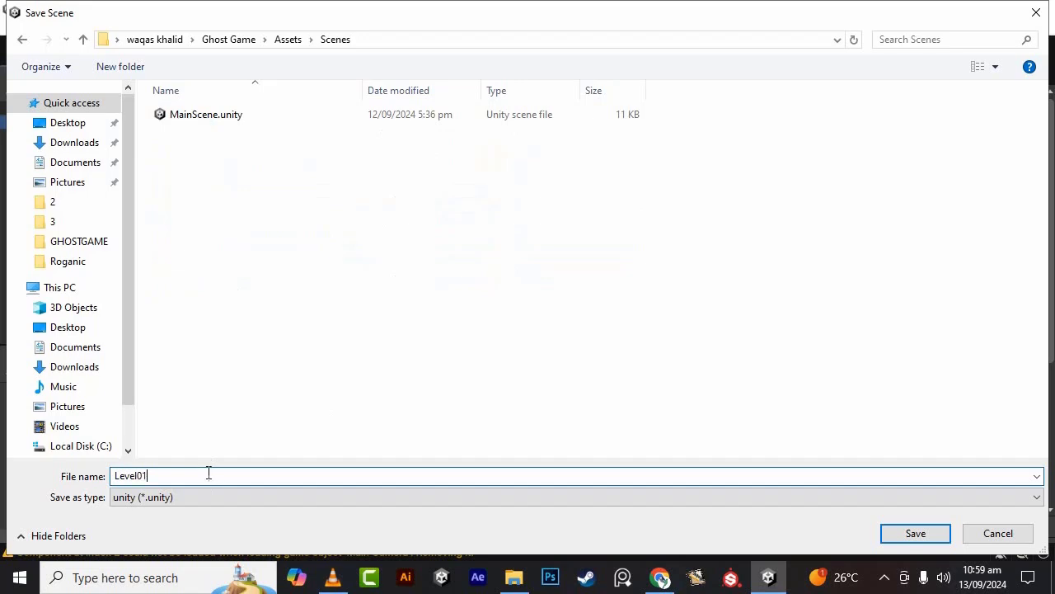
left_click(887, 536)
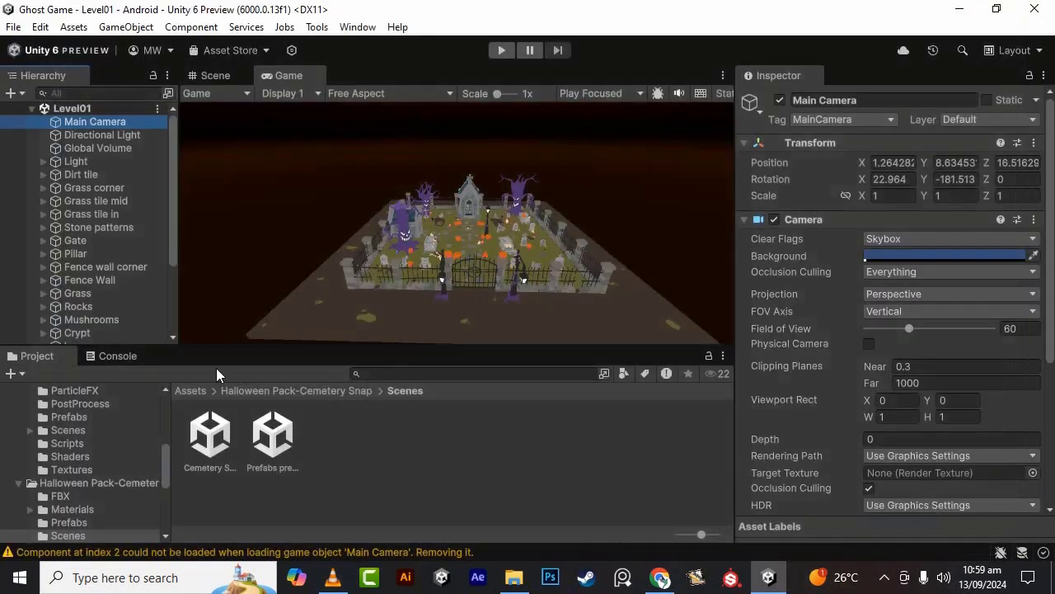
- Delete MainScene from the project's Assets/Scenes folder and select Level01
left_click(188, 390)
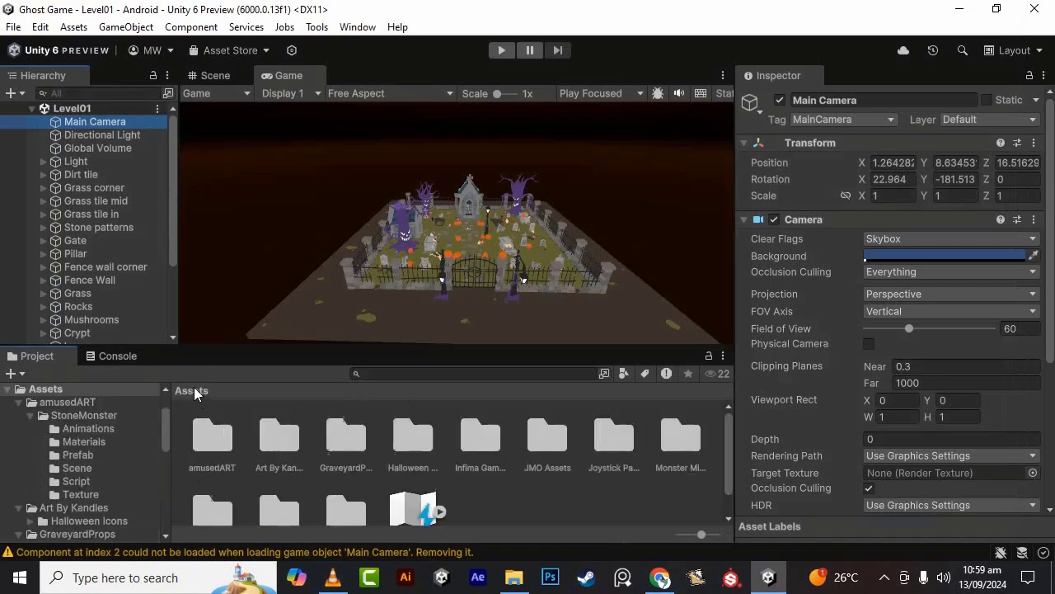
scroll(462, 474, "down", 2)
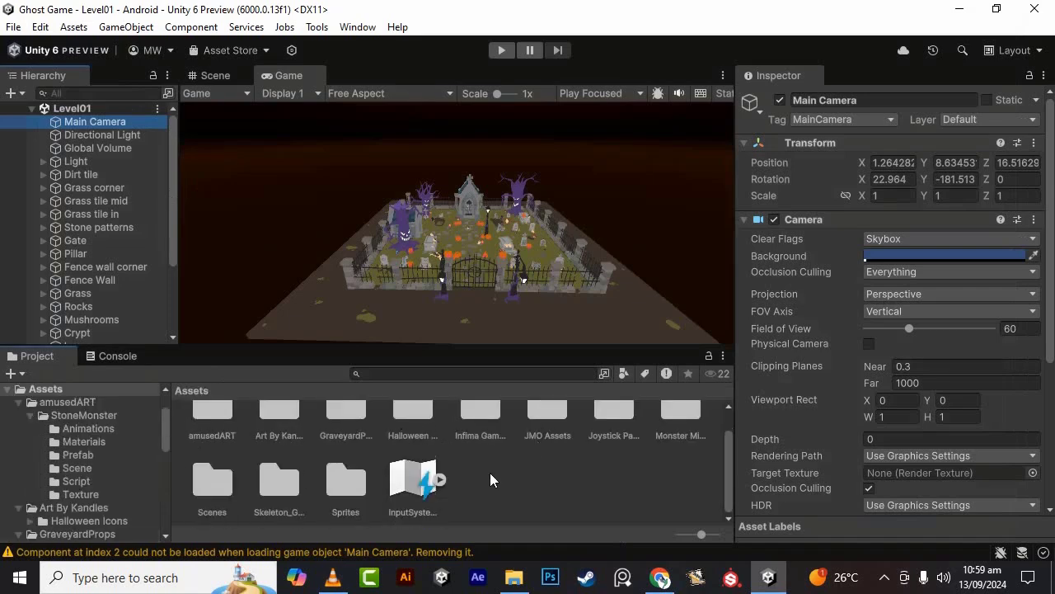
double_click(217, 475)
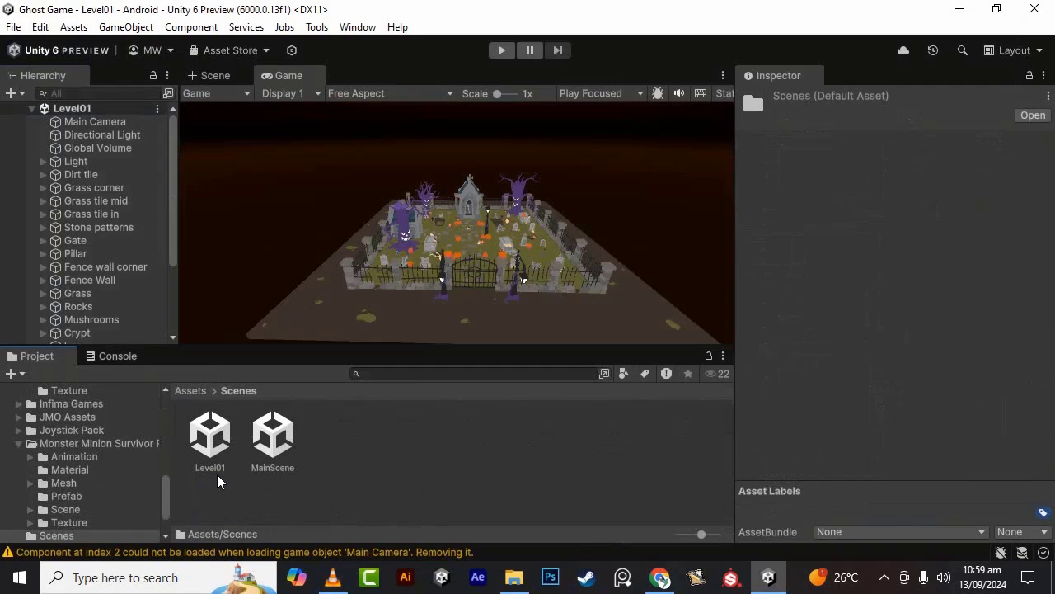
left_click(213, 468)
left_click(277, 462)
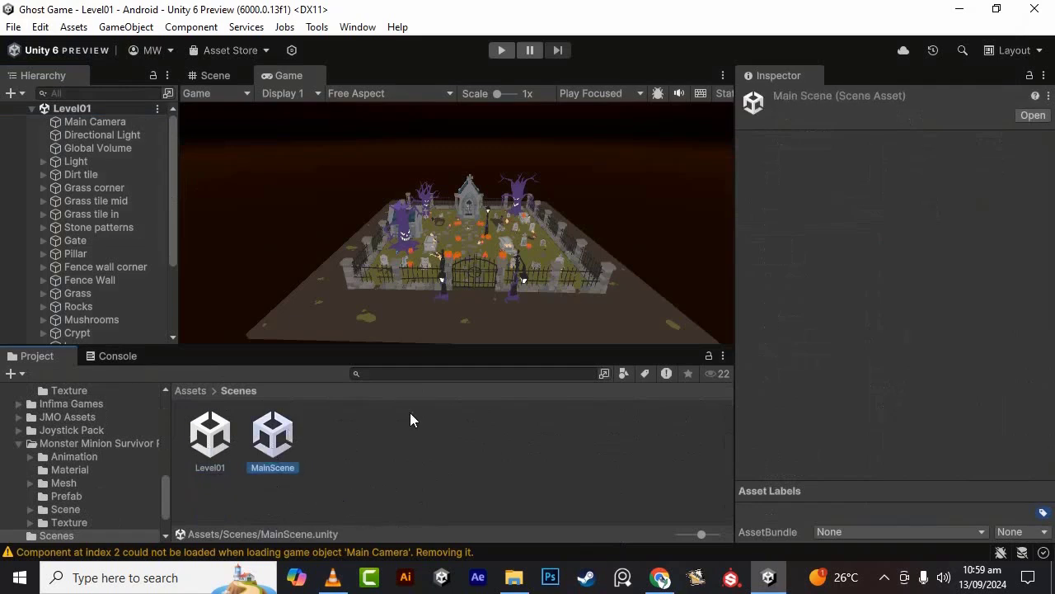
key("Delete")
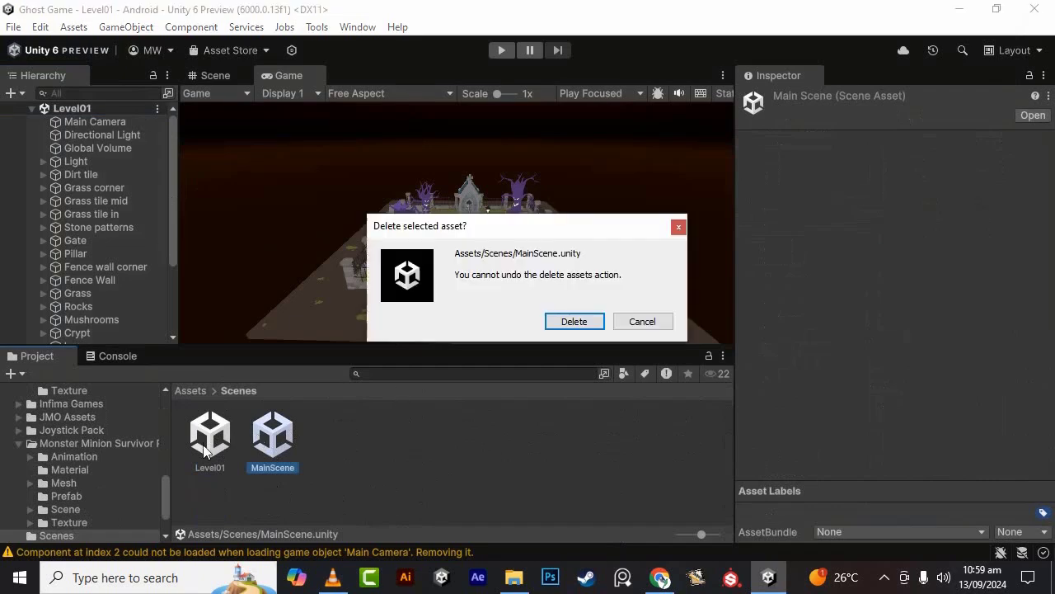
left_click(574, 321)
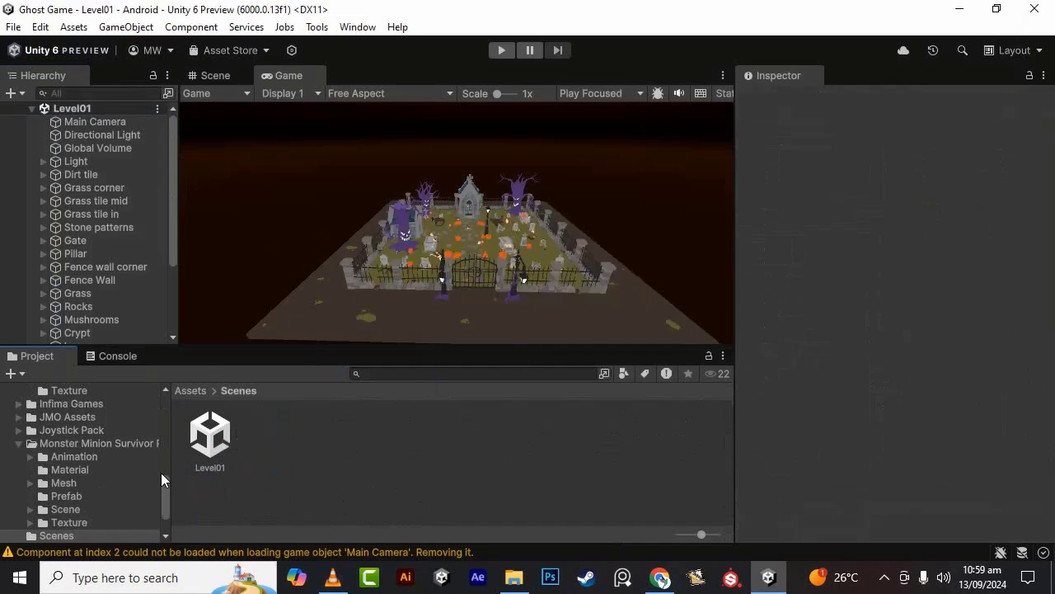
left_click(210, 437)
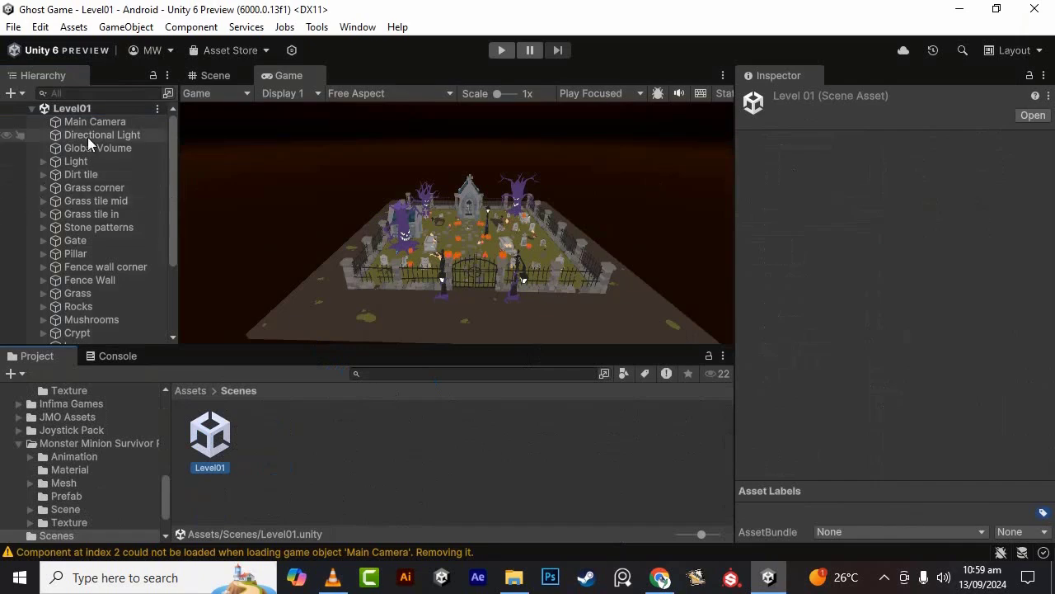
- Select the Main Camera and examine the cemetery's fence, entrance gate and surroundings in the Scene view
left_click(116, 122)
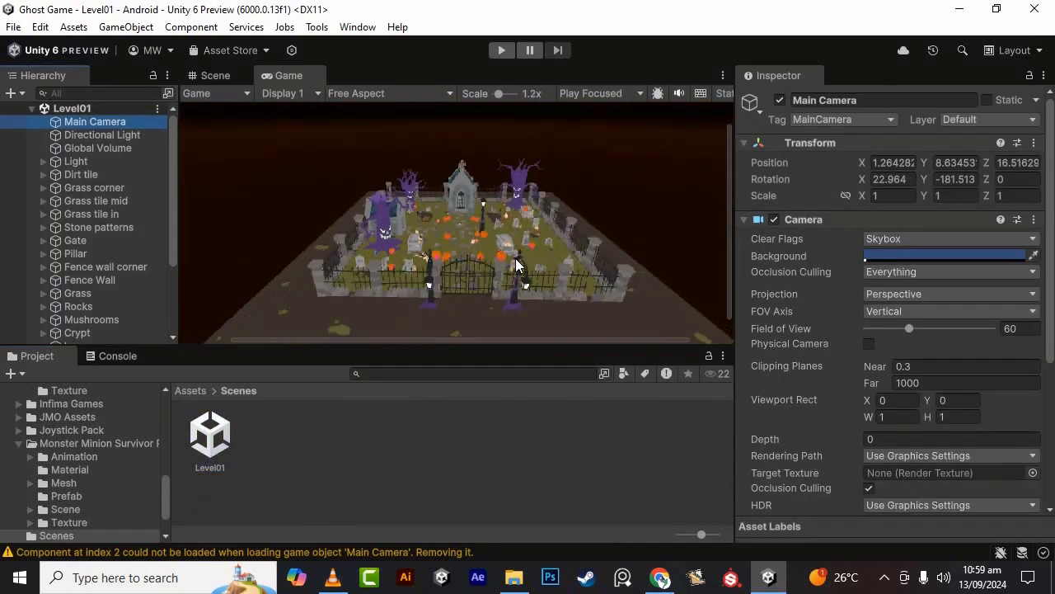
left_click(216, 75)
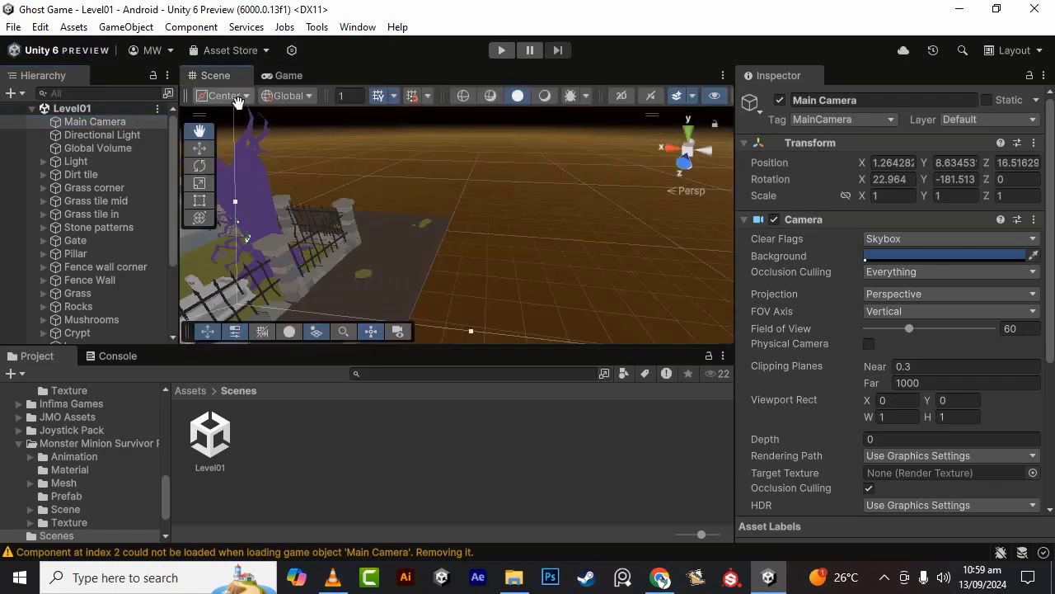
scroll(538, 224, "down", 6)
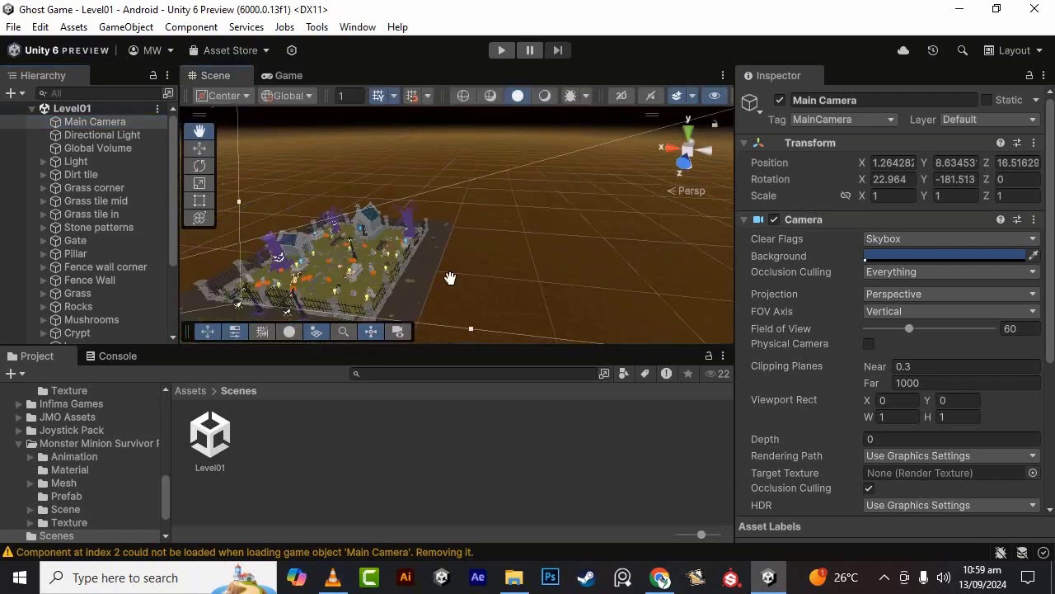
left_click_drag(545, 228, 577, 268)
scroll(577, 268, "up", 8)
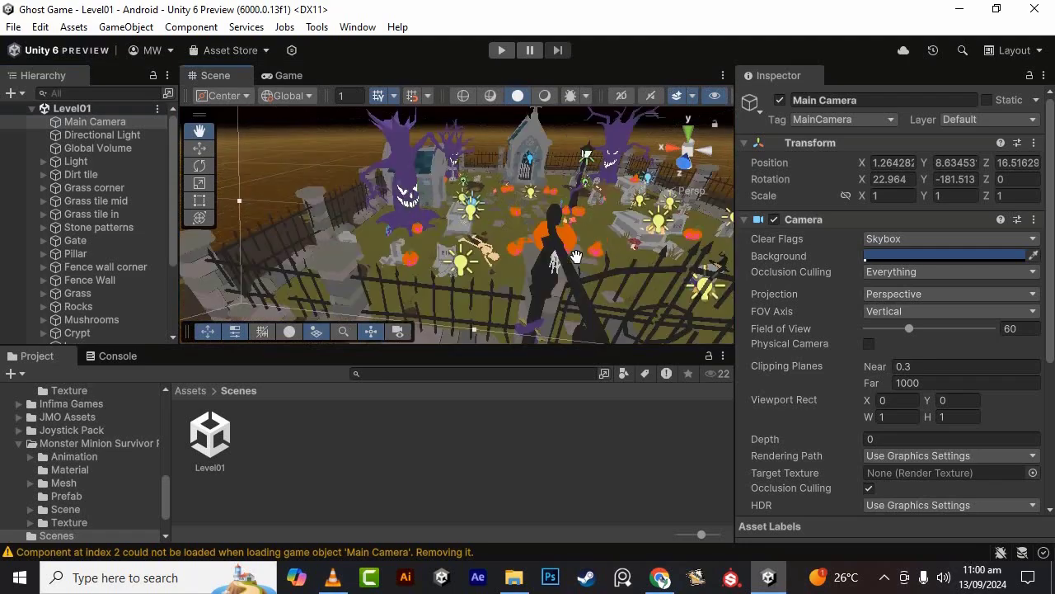
scroll(535, 238, "up", 8)
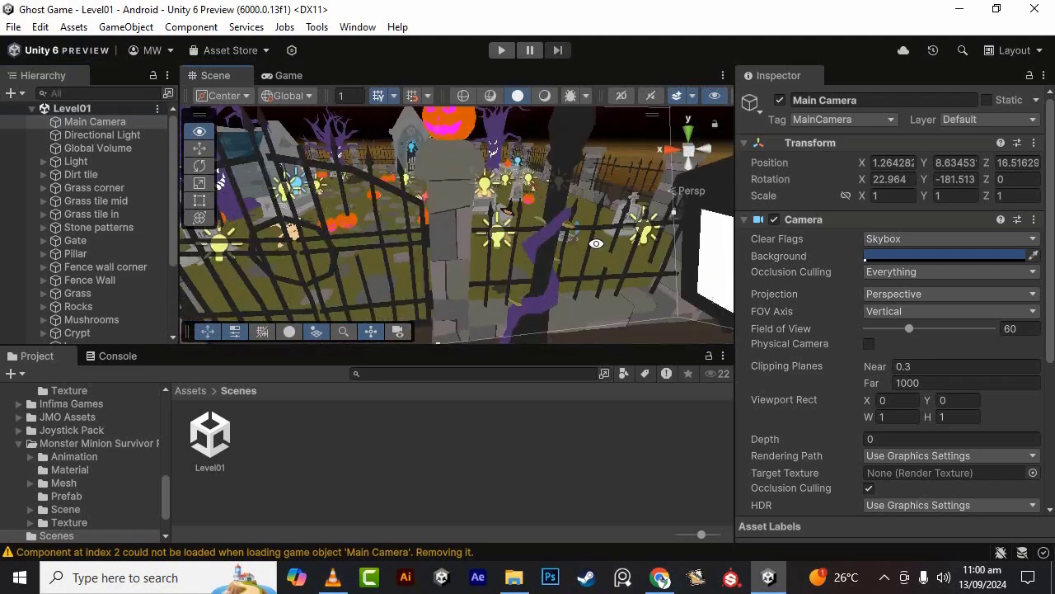
scroll(616, 239, "up", 8)
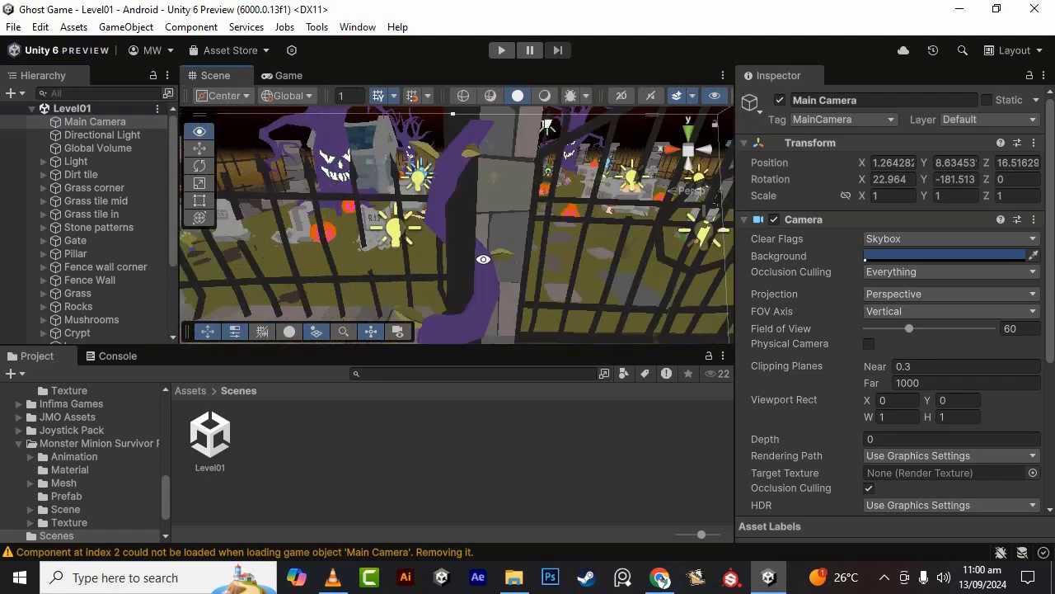
left_click_drag(621, 232, 566, 235)
scroll(569, 234, "down", 2)
left_click_drag(521, 284, 494, 280, "alt")
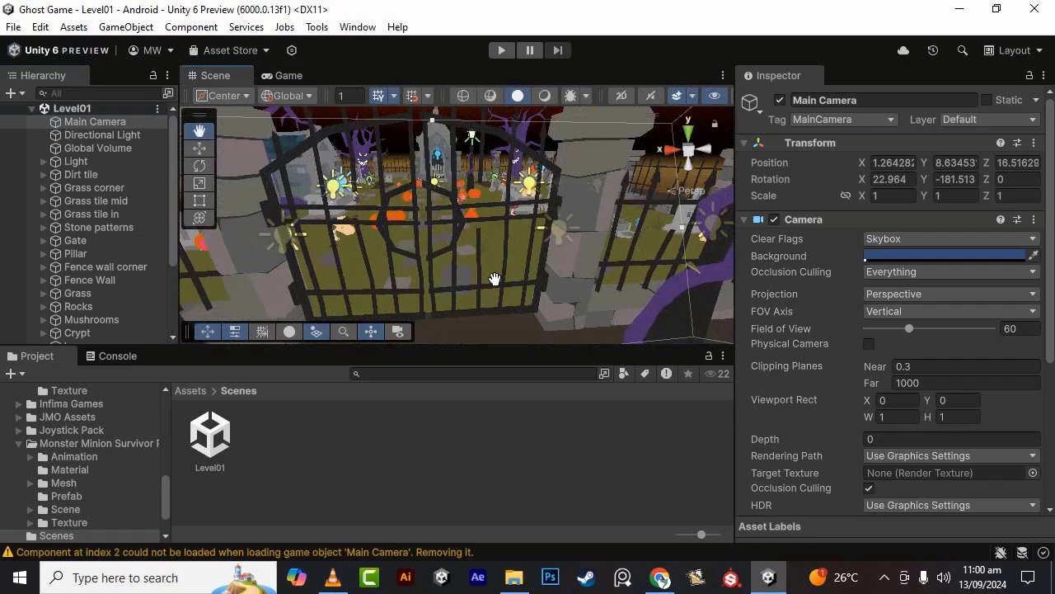
scroll(497, 280, "down", 2)
left_click_drag(519, 241, 547, 244)
scroll(524, 231, "down", 2)
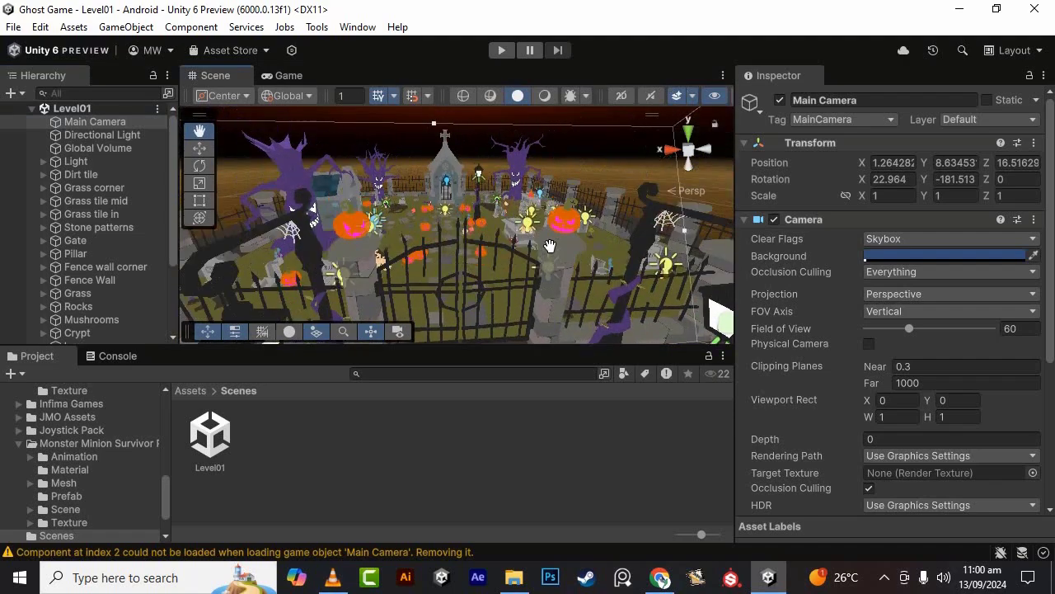
left_click(481, 372)
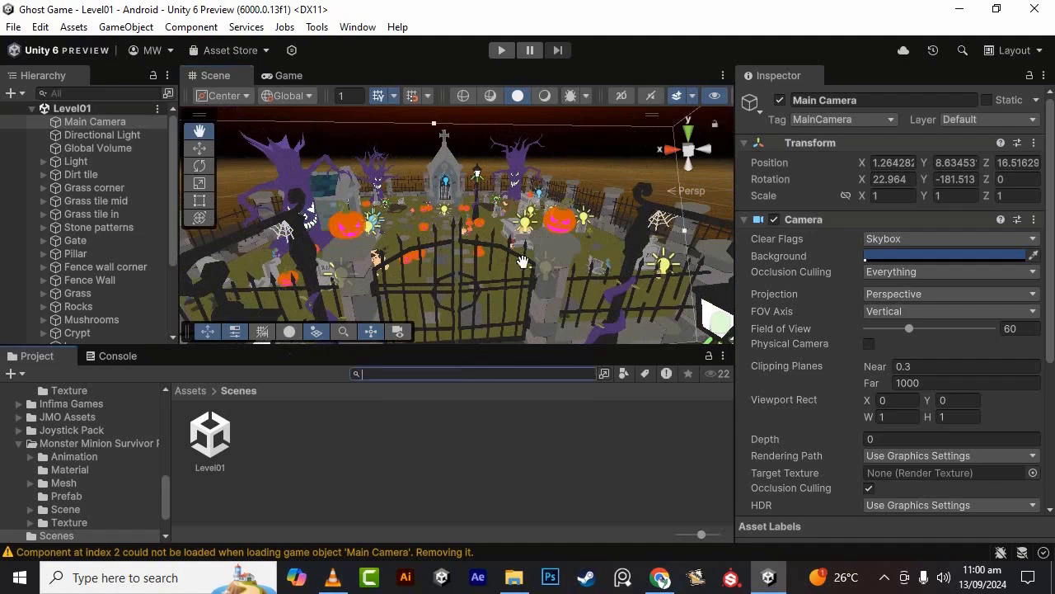
scroll(495, 247, "down", 3)
left_click_drag(587, 256, 559, 245, "alt")
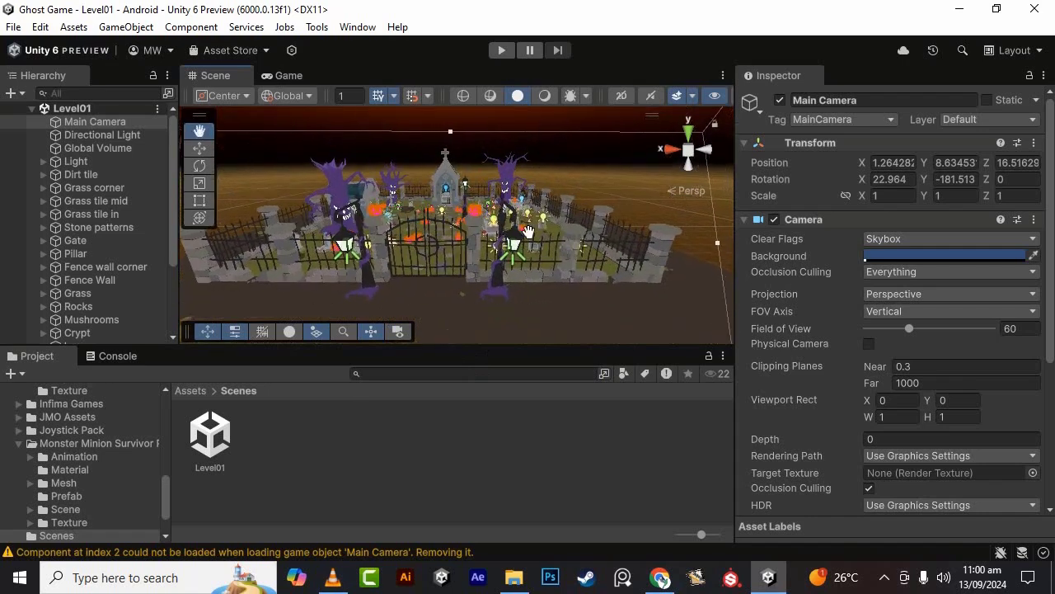
- Set the Game view's resolution to 1280x720 Landscape
left_click(288, 75)
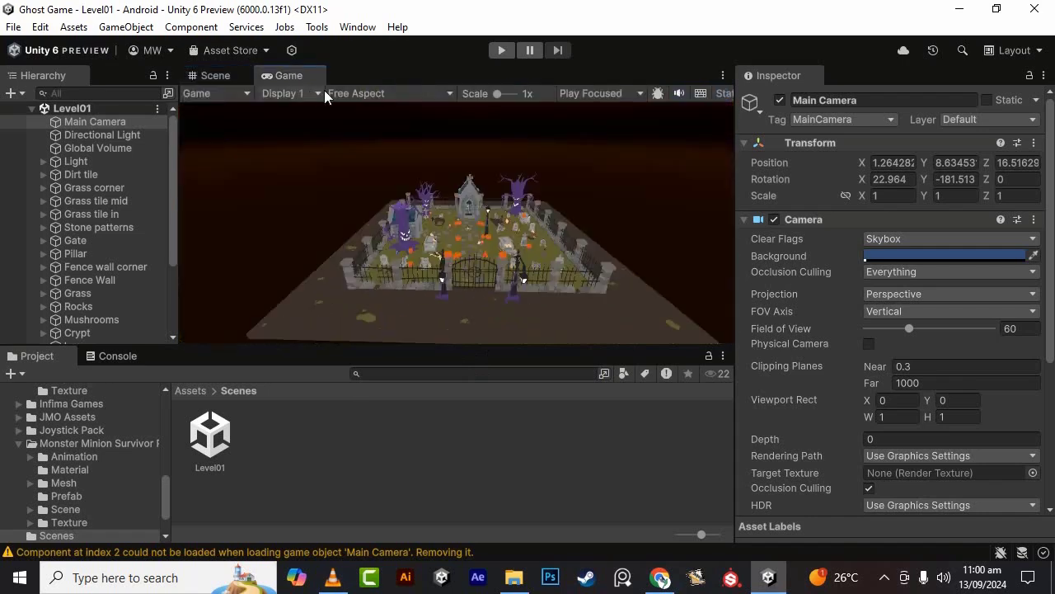
left_click(384, 95)
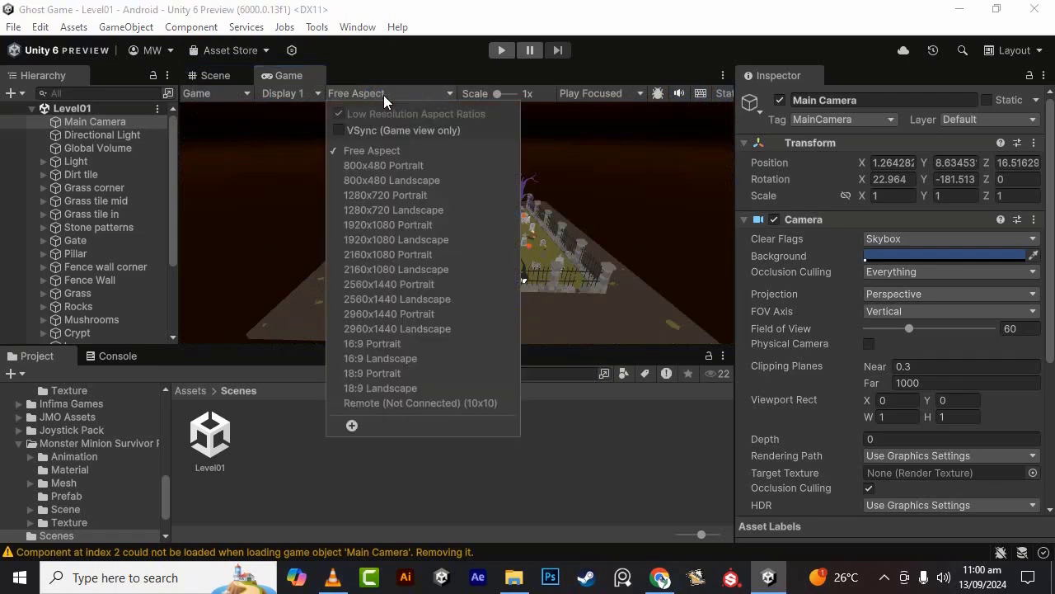
left_click(413, 216)
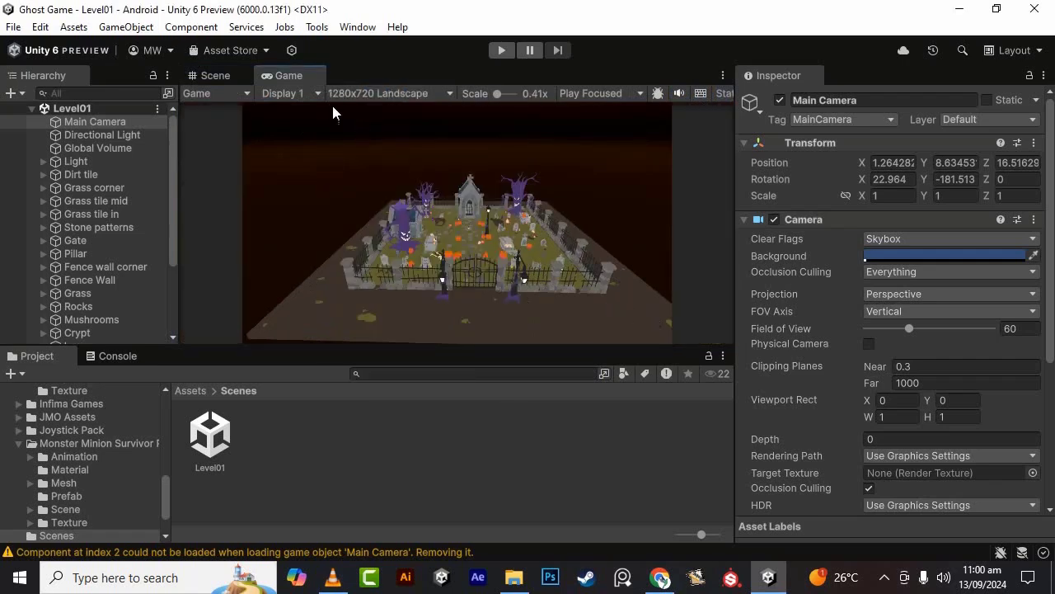
left_click(372, 94)
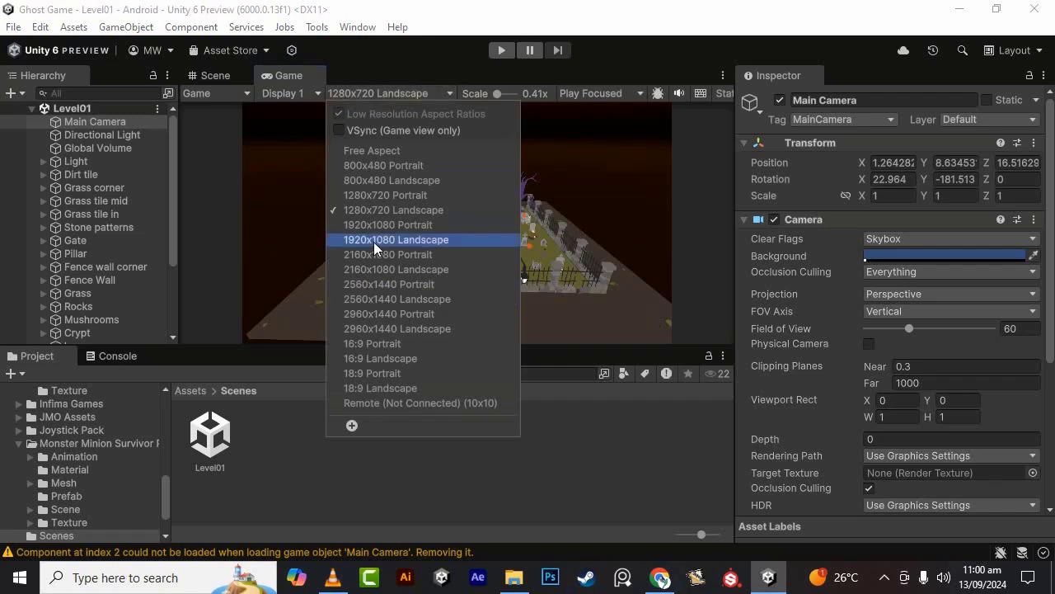
left_click(612, 8)
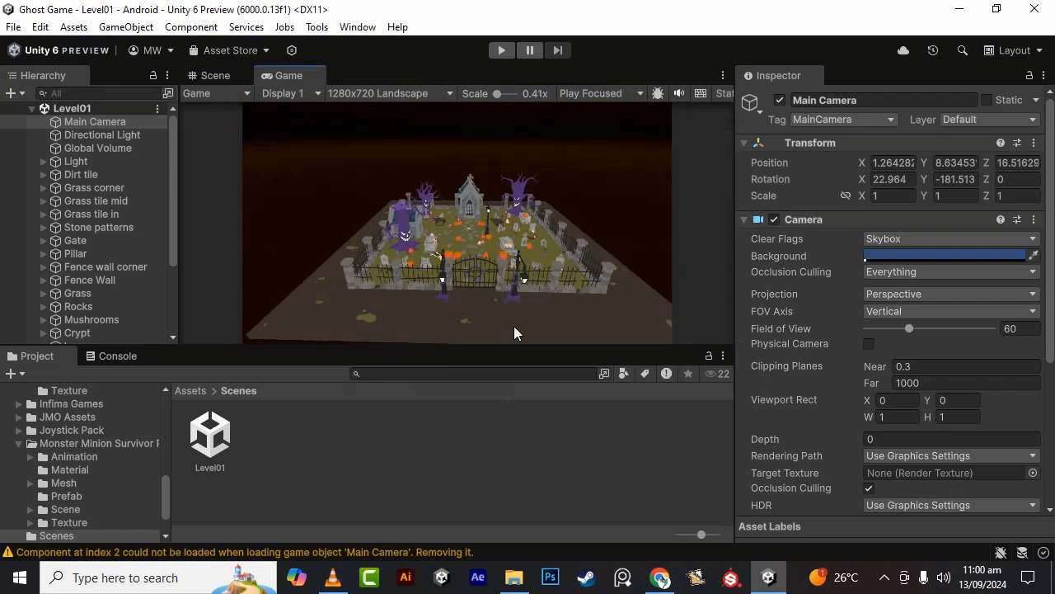
- Inspect the entrance gate, pumpkin-topped pillars and graveyard interior up close in the Scene view
left_click(216, 75)
scroll(470, 237, "up", 3)
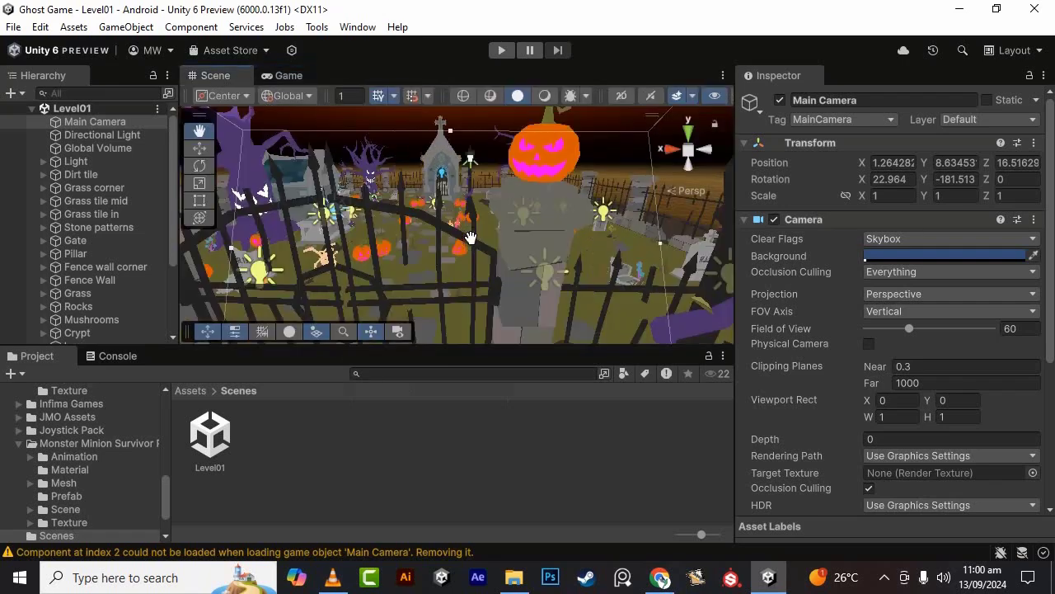
left_click_drag(469, 234, 483, 217)
scroll(487, 219, "down", 5)
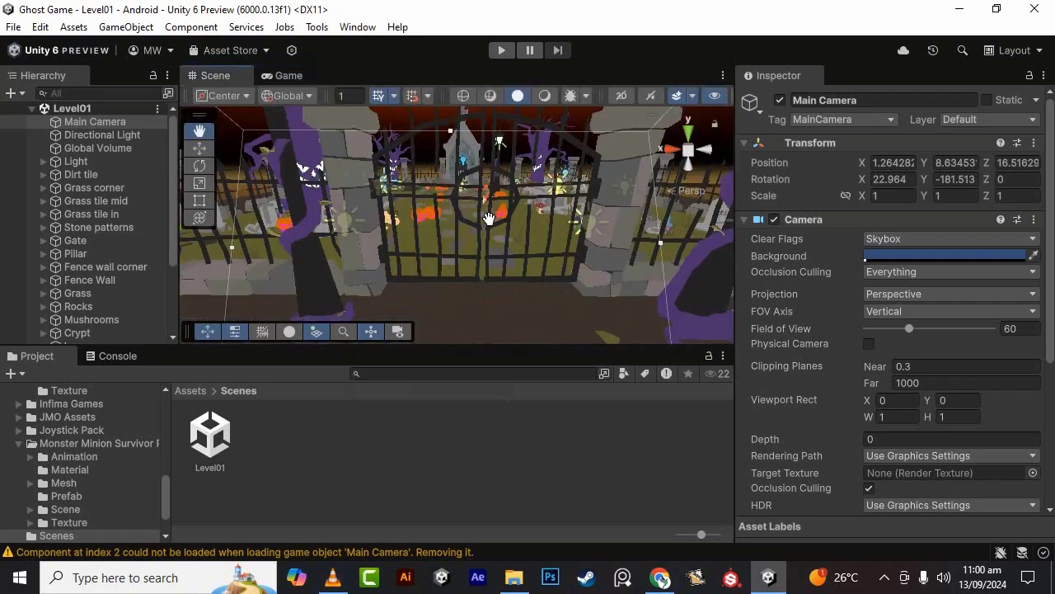
scroll(489, 221, "up", 3)
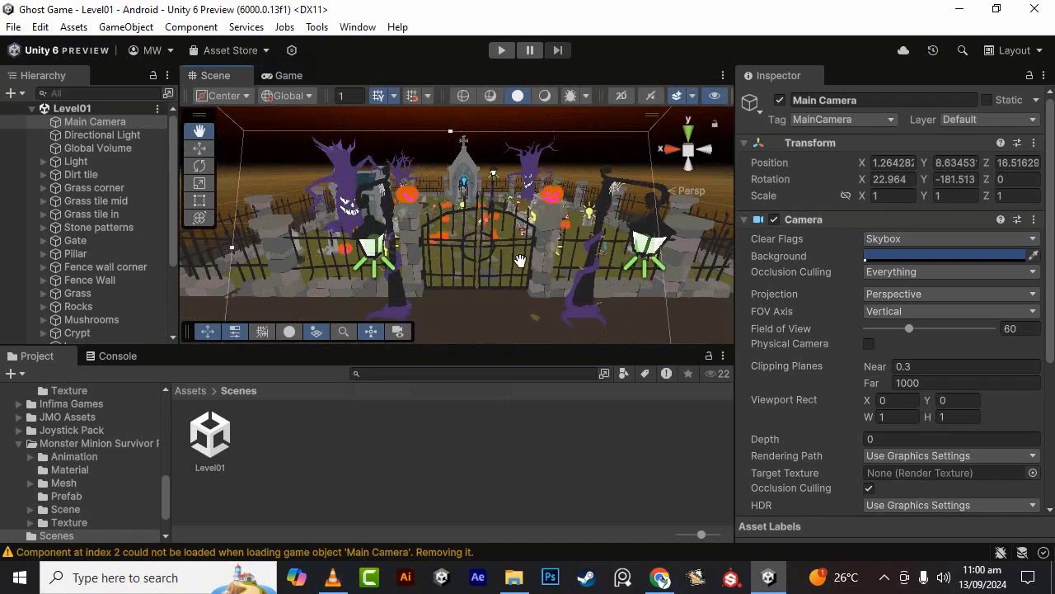
scroll(522, 262, "up", 5)
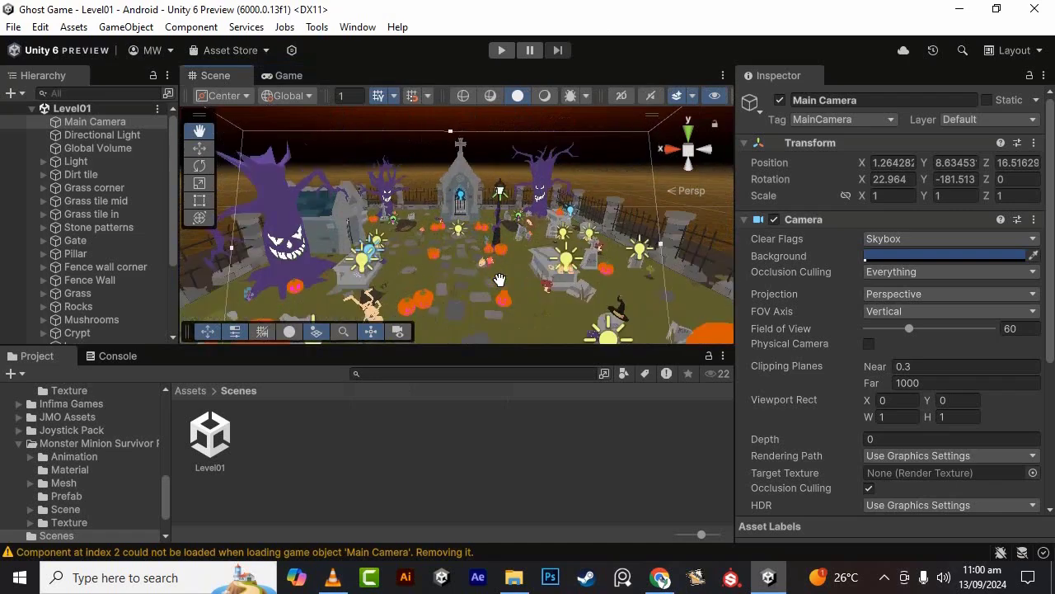
scroll(538, 264, "down", 4)
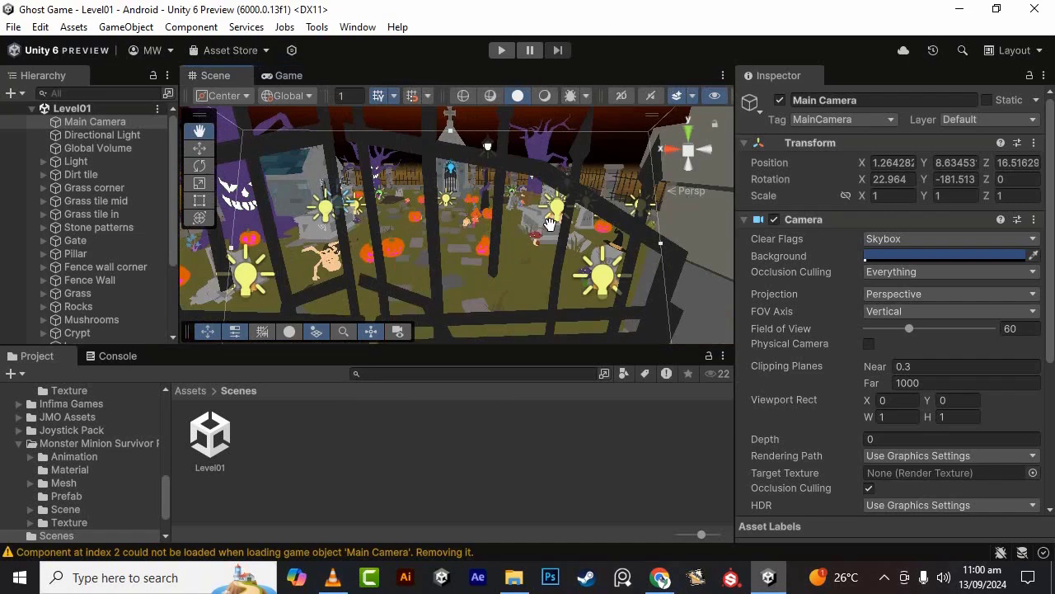
scroll(582, 214, "down", 2)
scroll(566, 211, "down", 3)
scroll(539, 266, "up", 1)
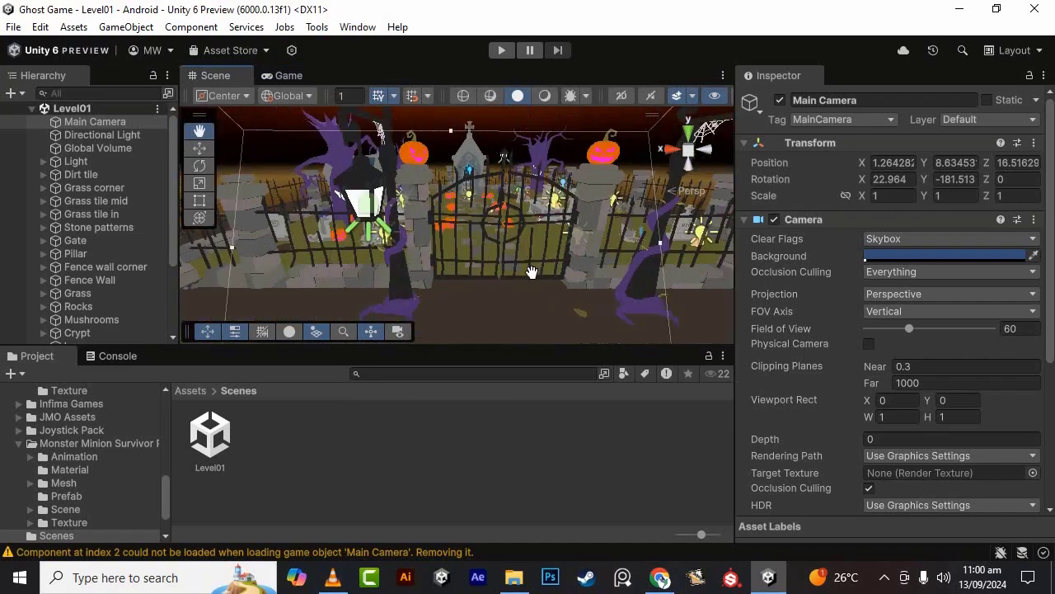
left_click_drag(532, 273, 560, 252, "alt")
scroll(537, 259, "up", 4)
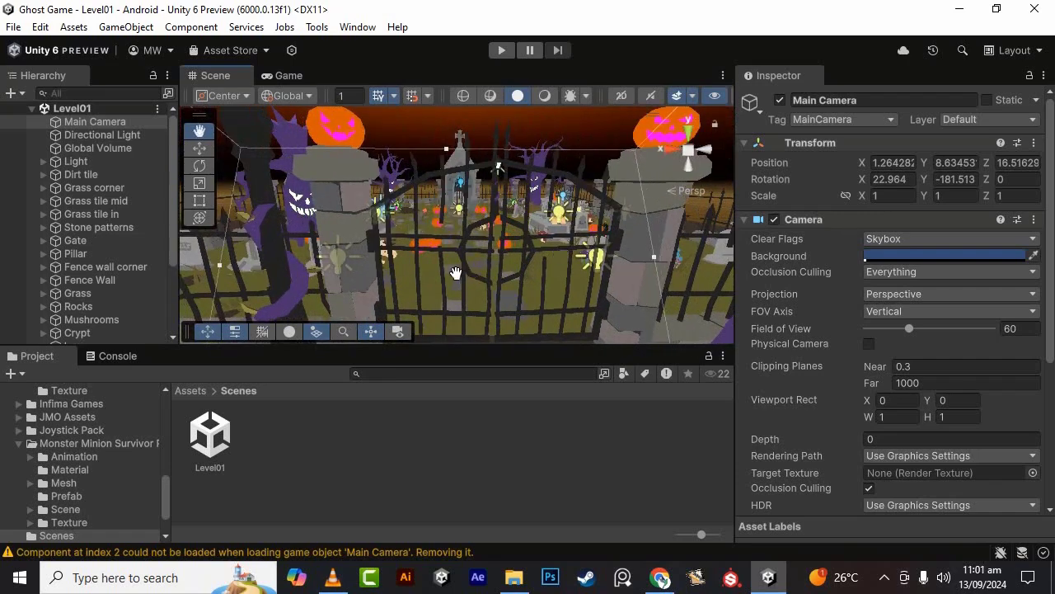
left_click_drag(456, 273, 450, 270)
scroll(450, 271, "down", 3)
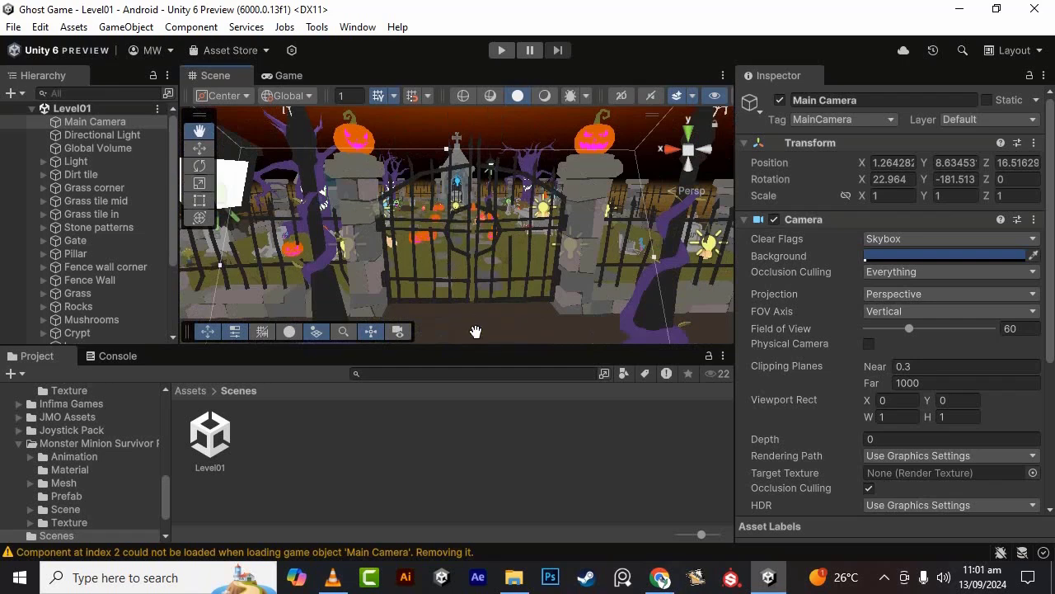
- Frame the entrance gate in the Scene view, align the Main Camera to that view and check the framing in the Game view
left_click_drag(476, 347, 476, 355)
scroll(483, 276, "down", 5)
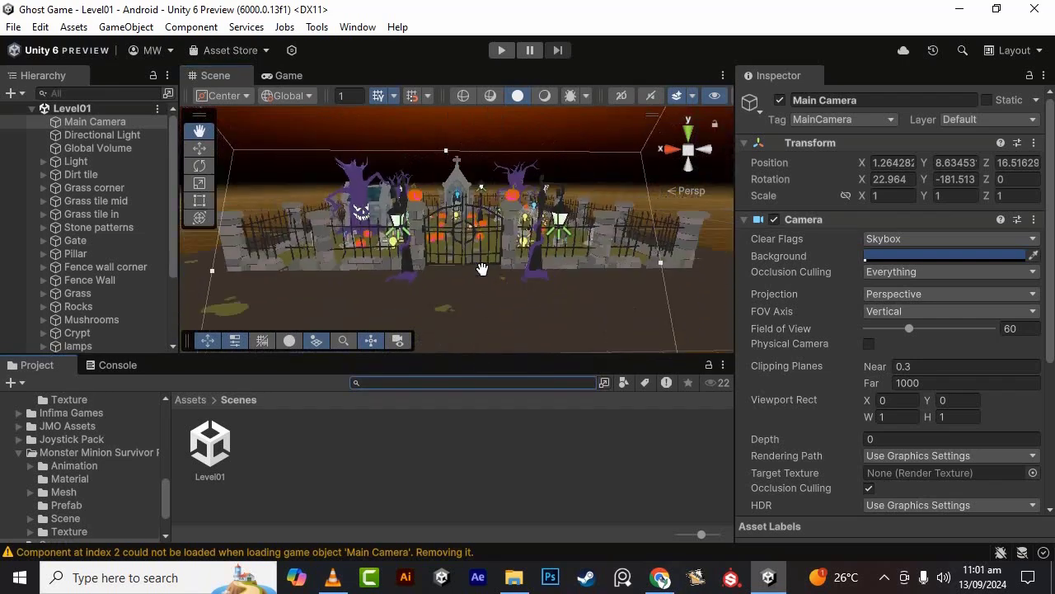
scroll(482, 270, "down", 3)
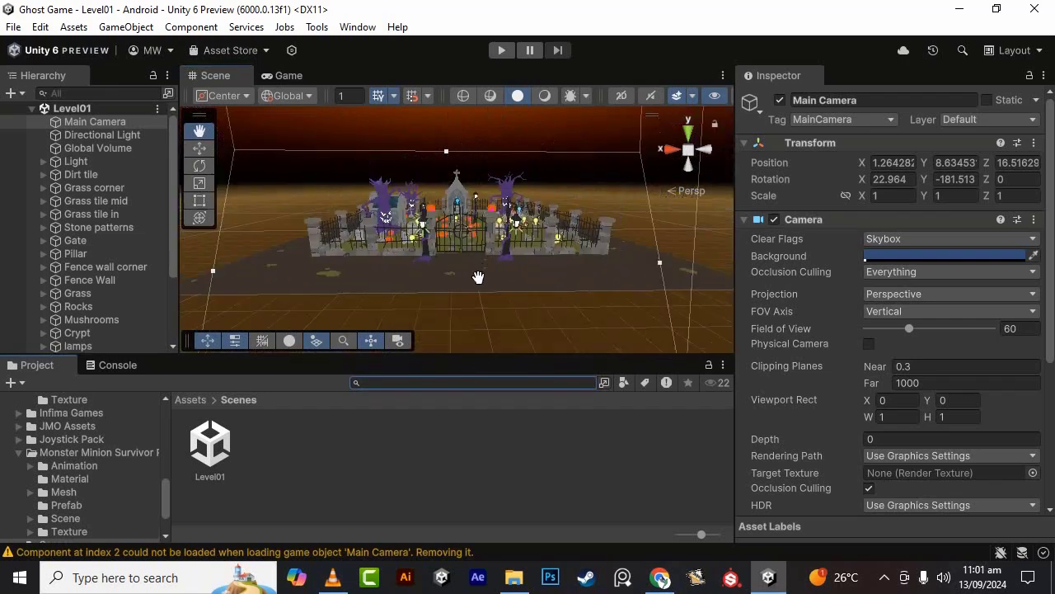
scroll(479, 273, "up", 6)
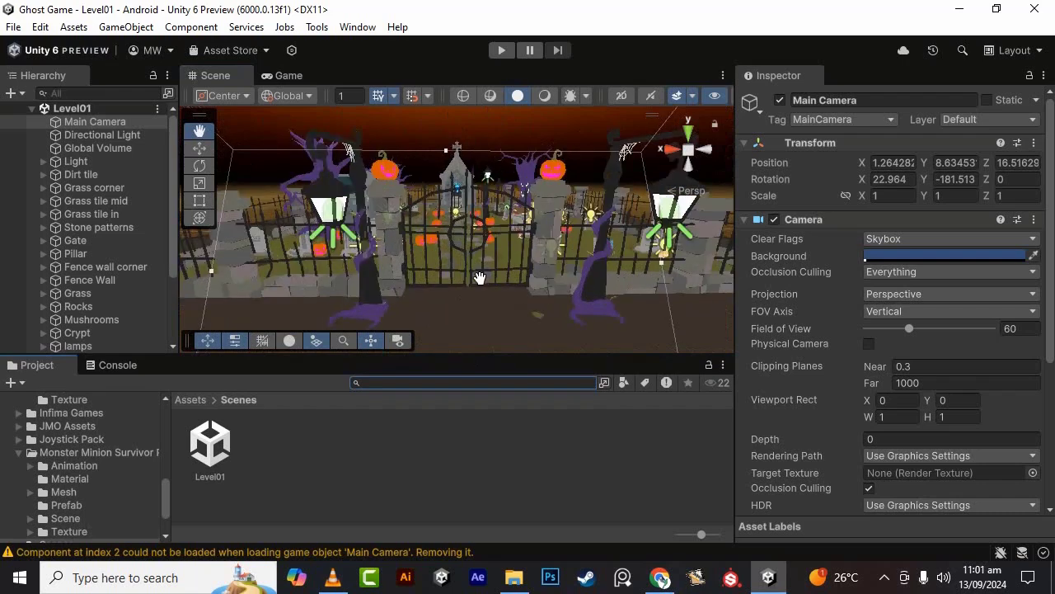
scroll(488, 280, "down", 1)
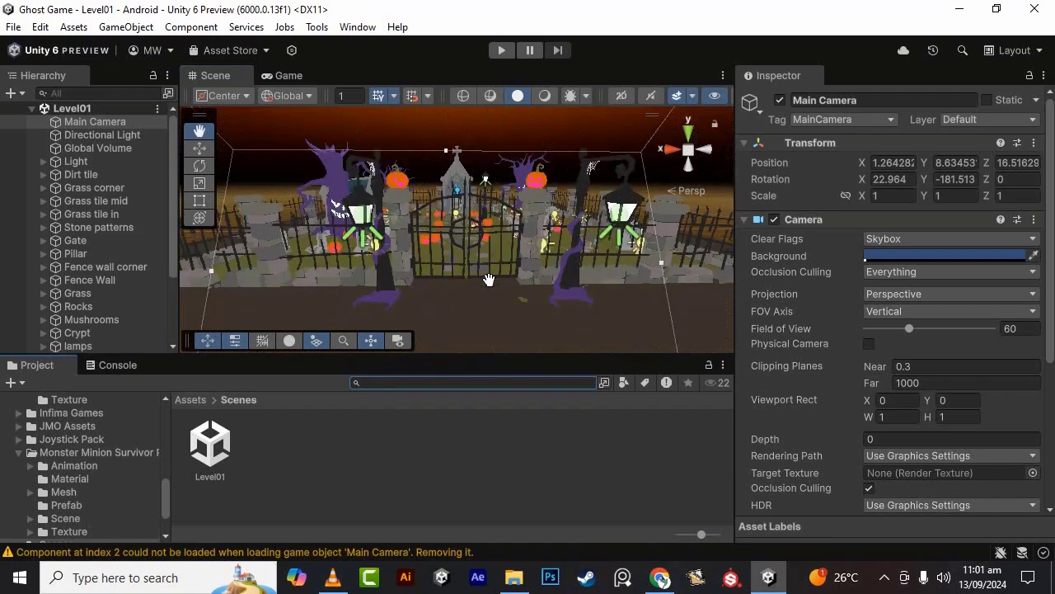
scroll(488, 280, "up", 3)
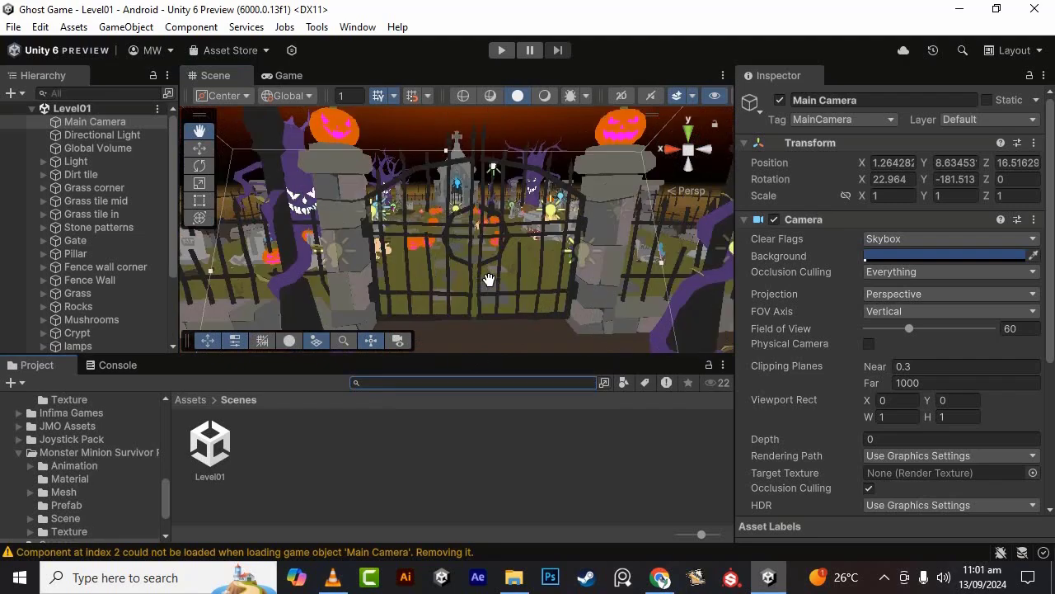
scroll(561, 271, "up", 3)
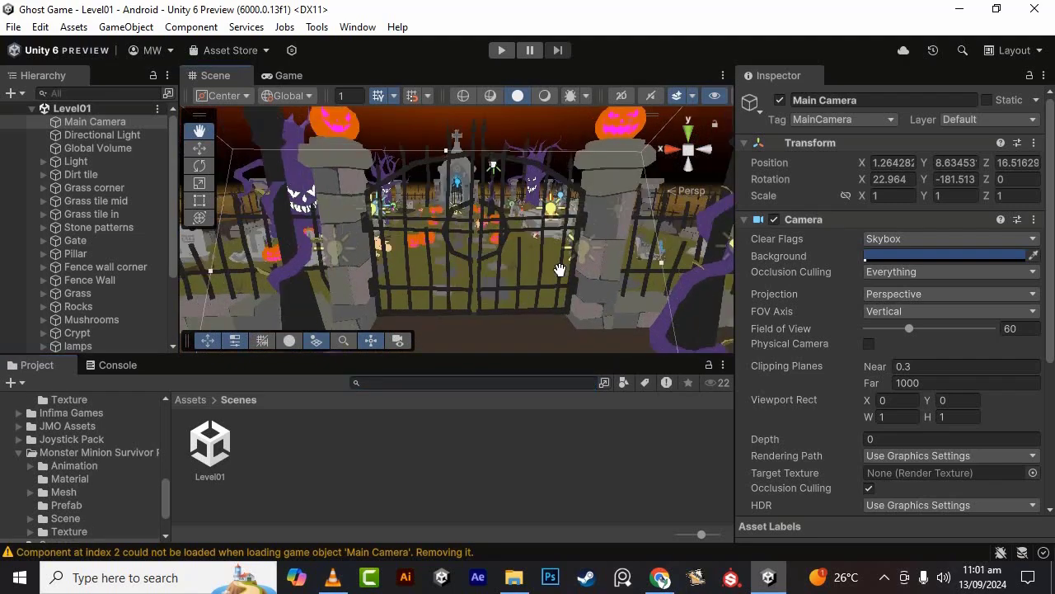
scroll(560, 269, "down", 2)
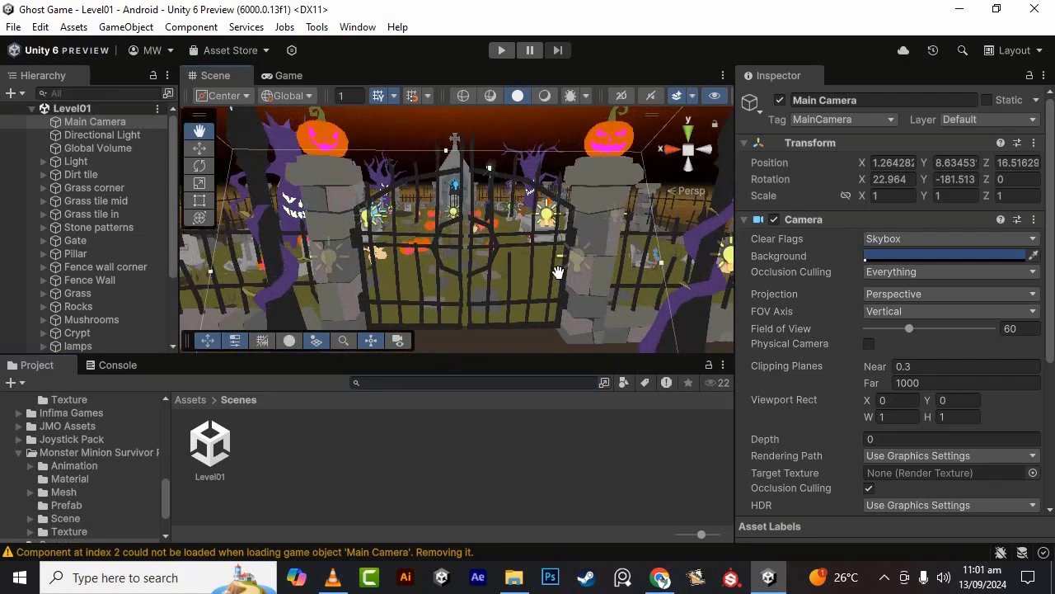
scroll(558, 272, "down", 2)
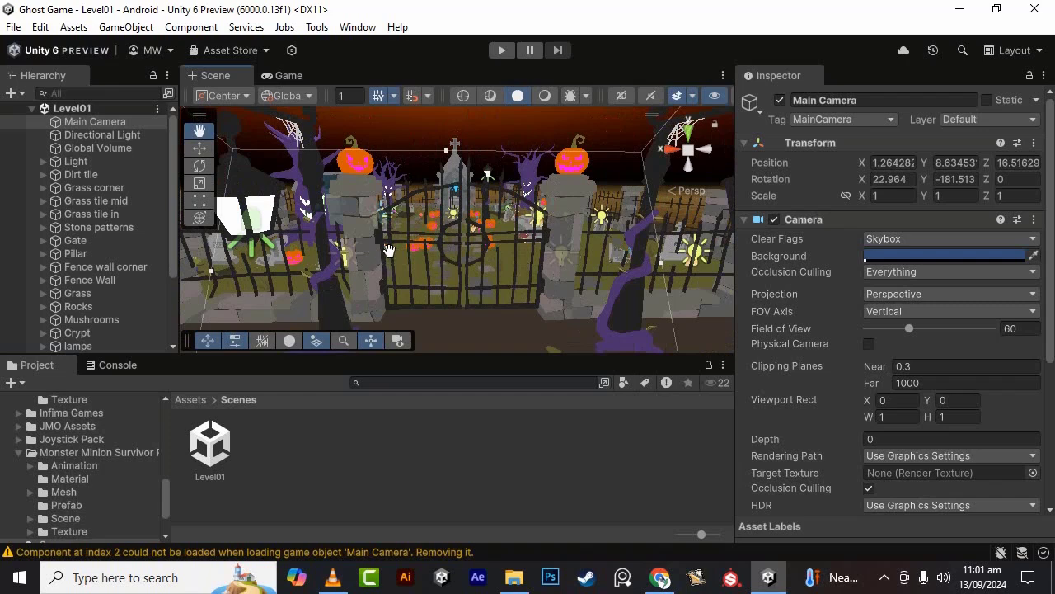
left_click(107, 123)
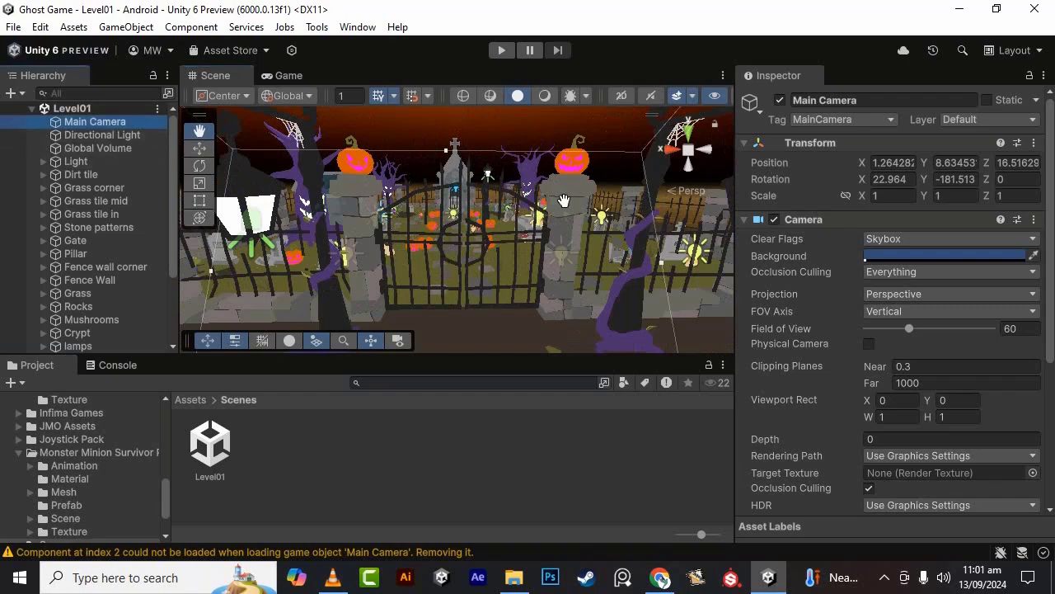
key("ctrl+shift+f")
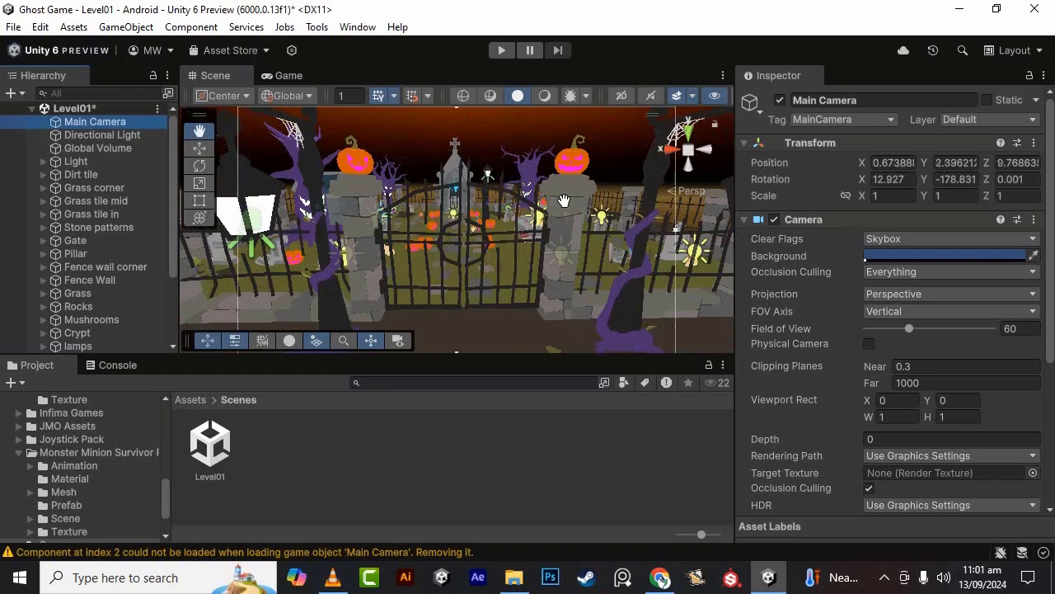
left_click(274, 75)
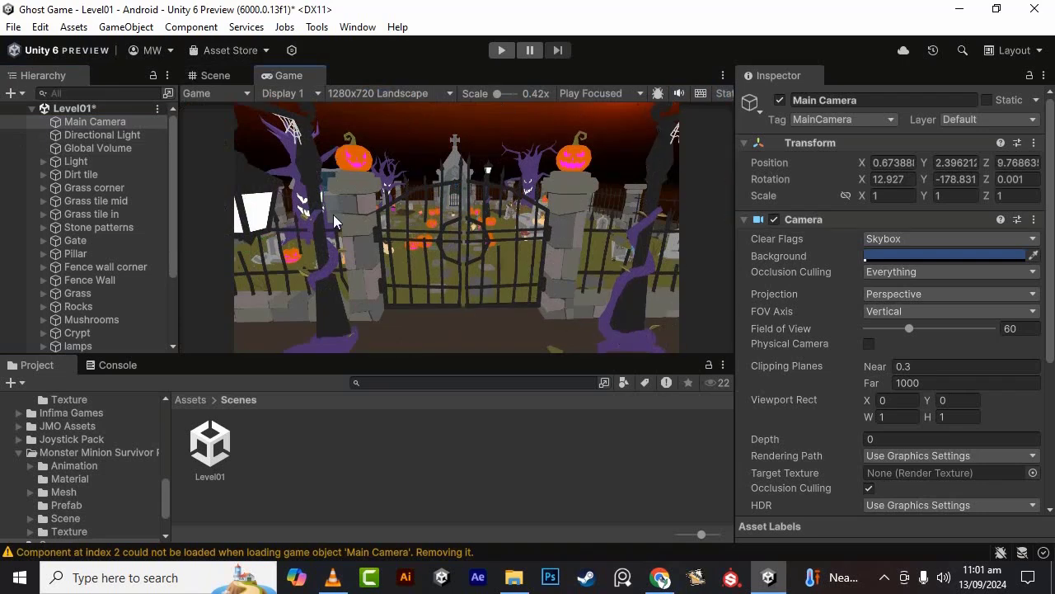
- Set the Main Camera's Clear Flags to Solid Color
left_click(211, 73)
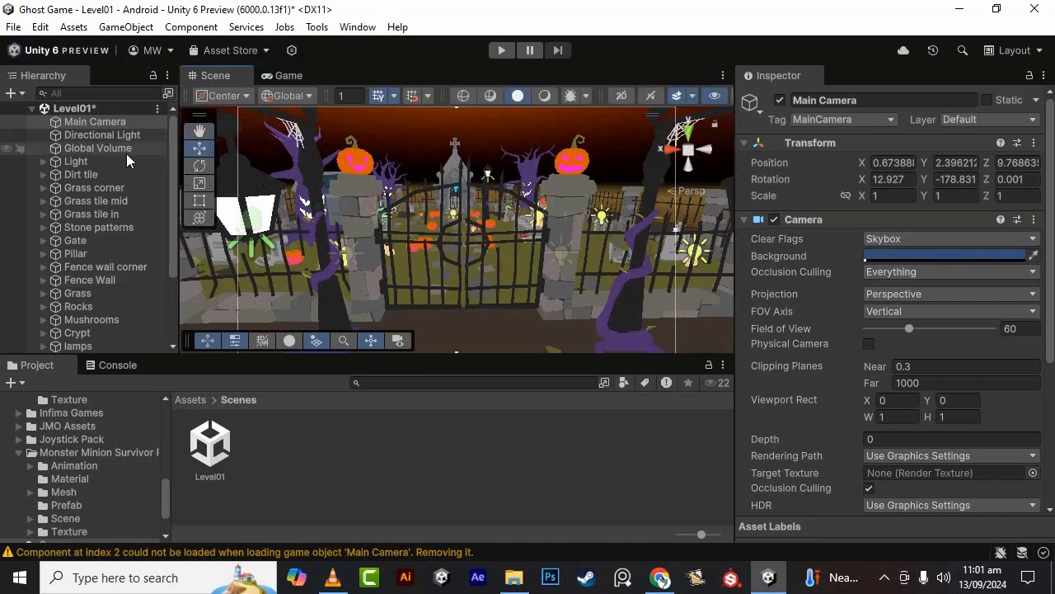
left_click(115, 122)
left_click(964, 239)
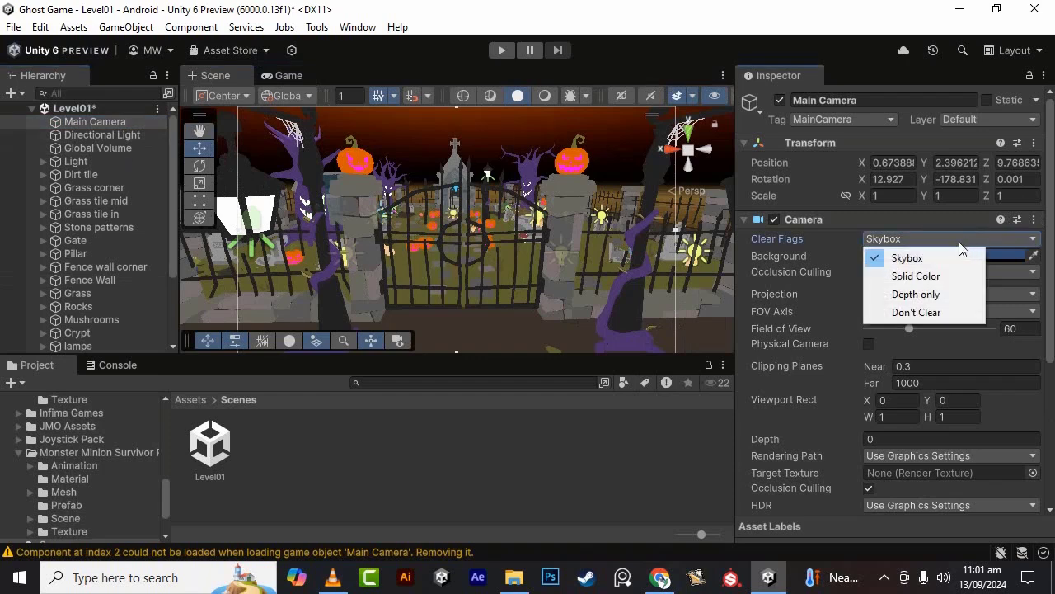
left_click(914, 275)
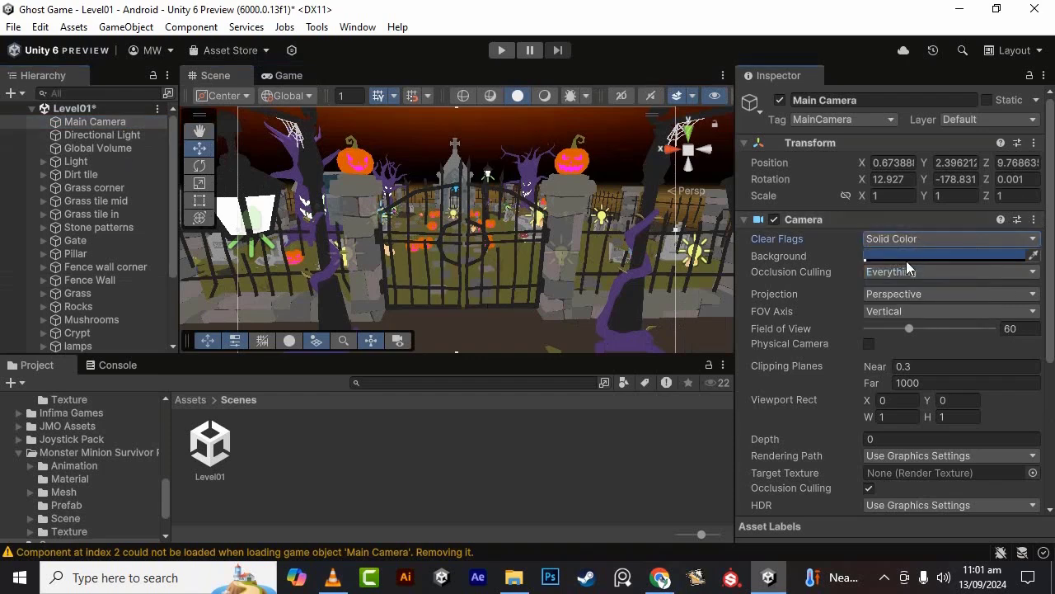
left_click(906, 234)
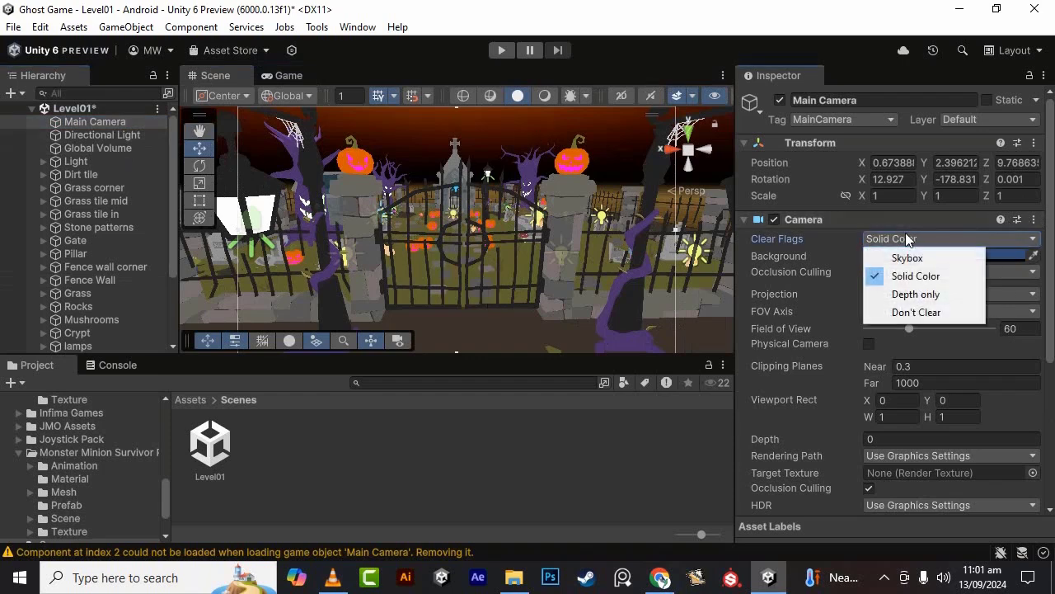
left_click(469, 5)
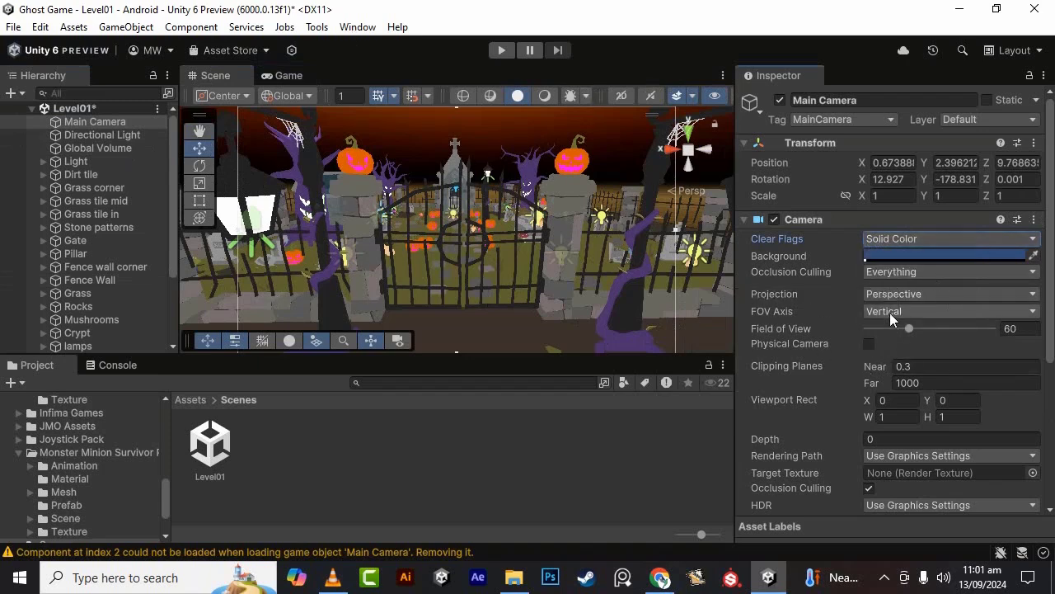
- Set the Main Camera's Rendering Path to Forward
scroll(896, 344, "down", 3)
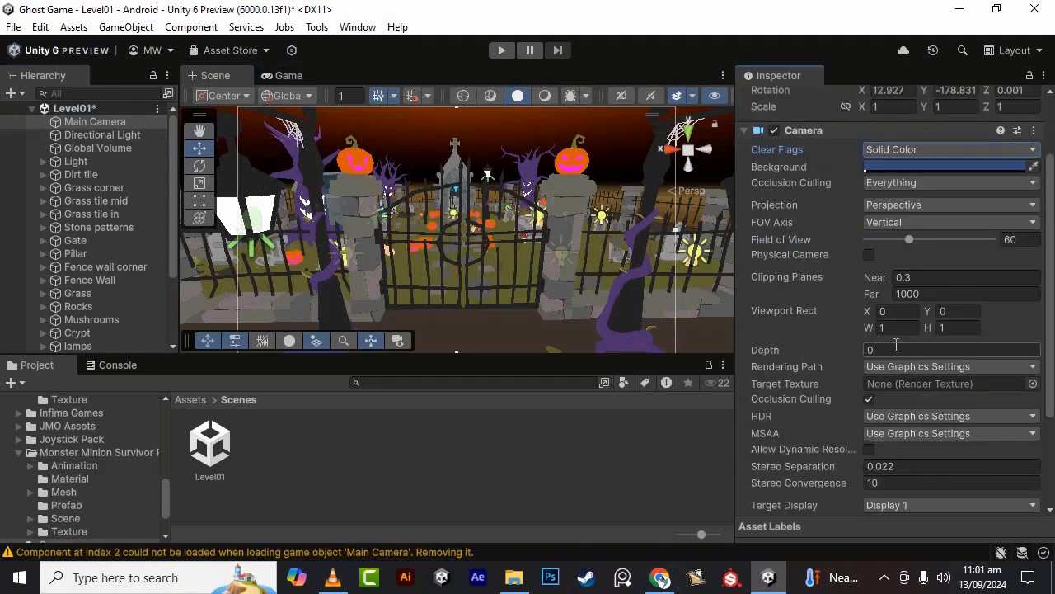
left_click(914, 363)
left_click(913, 403)
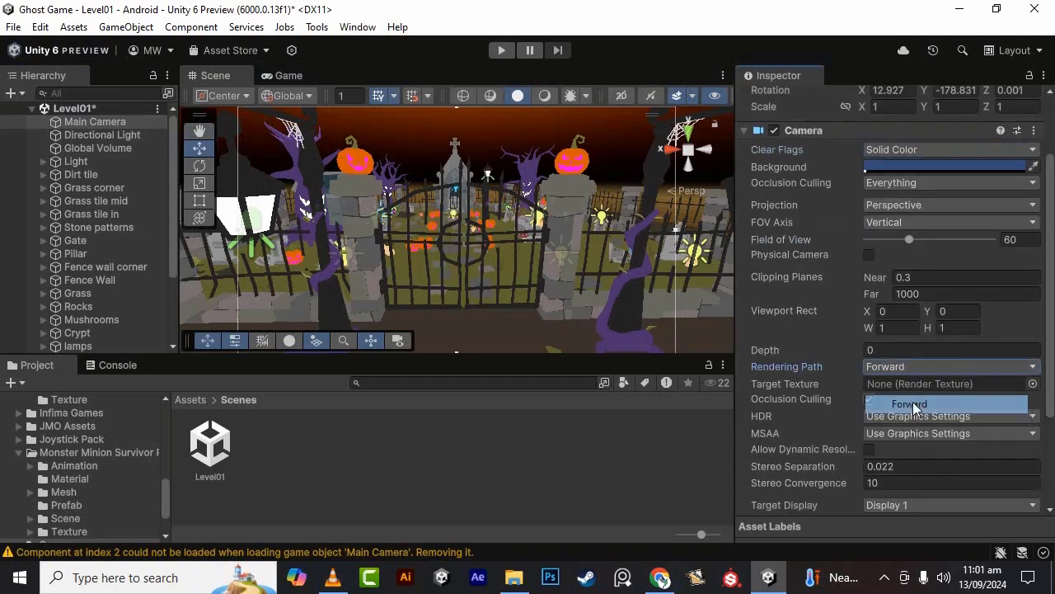
- Turn off both HDR and MSAA for the Main Camera
scroll(825, 305, "down", 3)
left_click(926, 325)
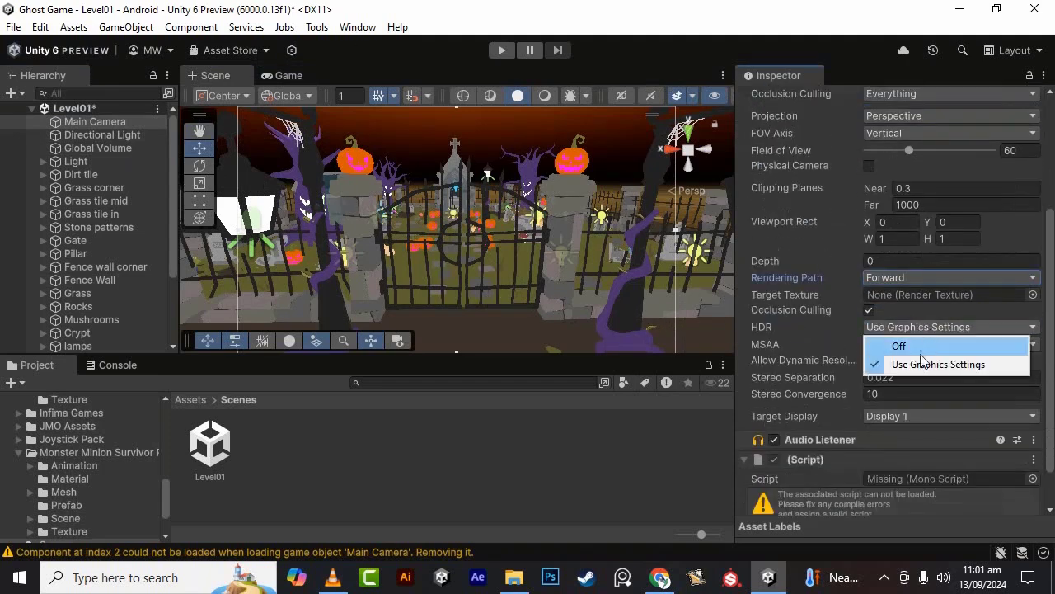
left_click(911, 345)
left_click(915, 346)
left_click(907, 363)
scroll(766, 344, "down", 2)
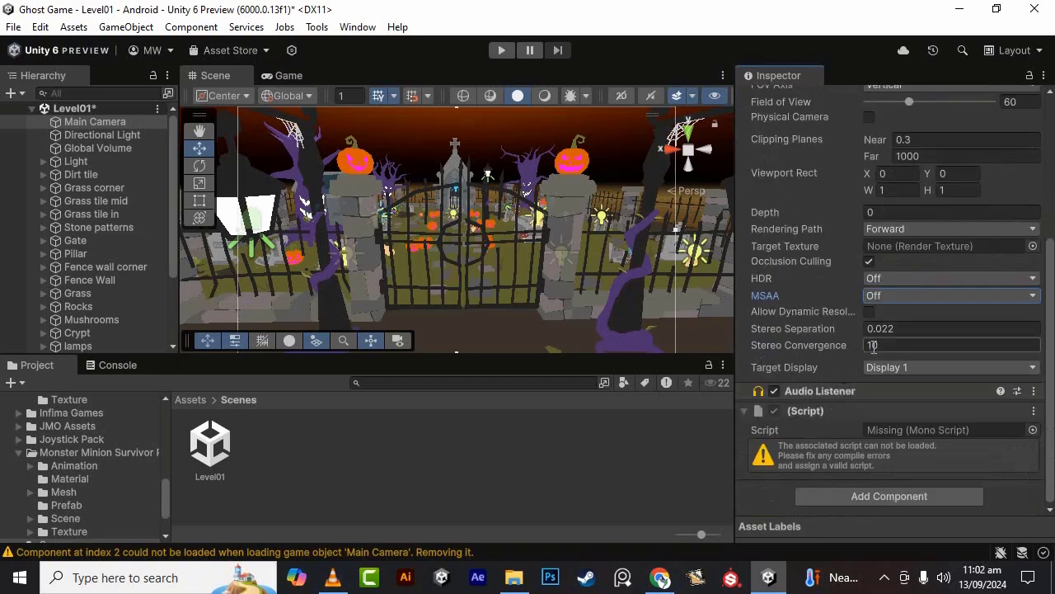
- Set the Main Camera's clipping planes to 50 for Far and 0.1 for Near
scroll(888, 330, "up", 5)
left_click(907, 290)
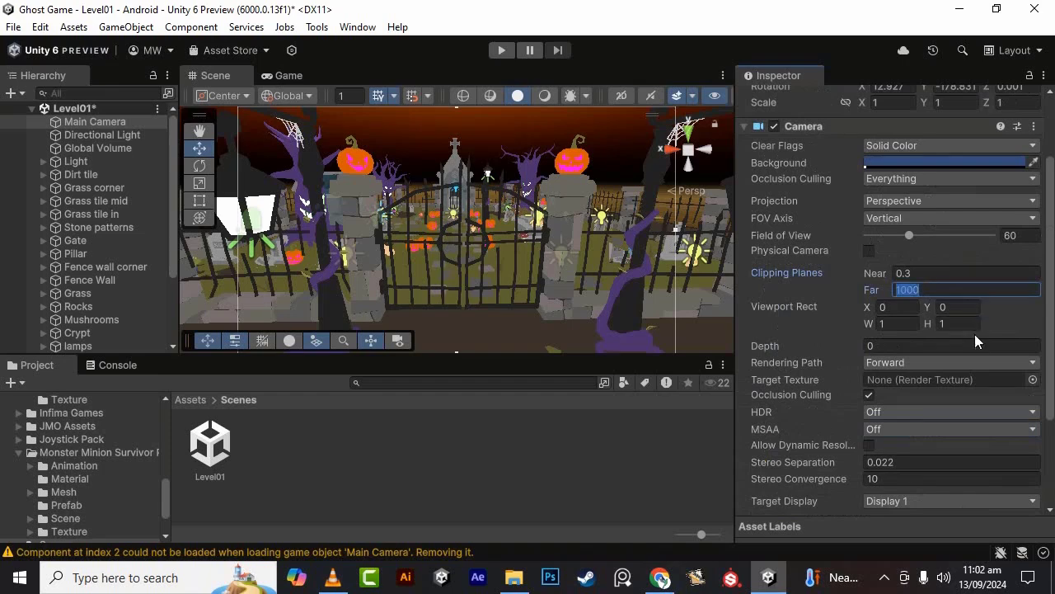
type("50")
left_click(946, 273)
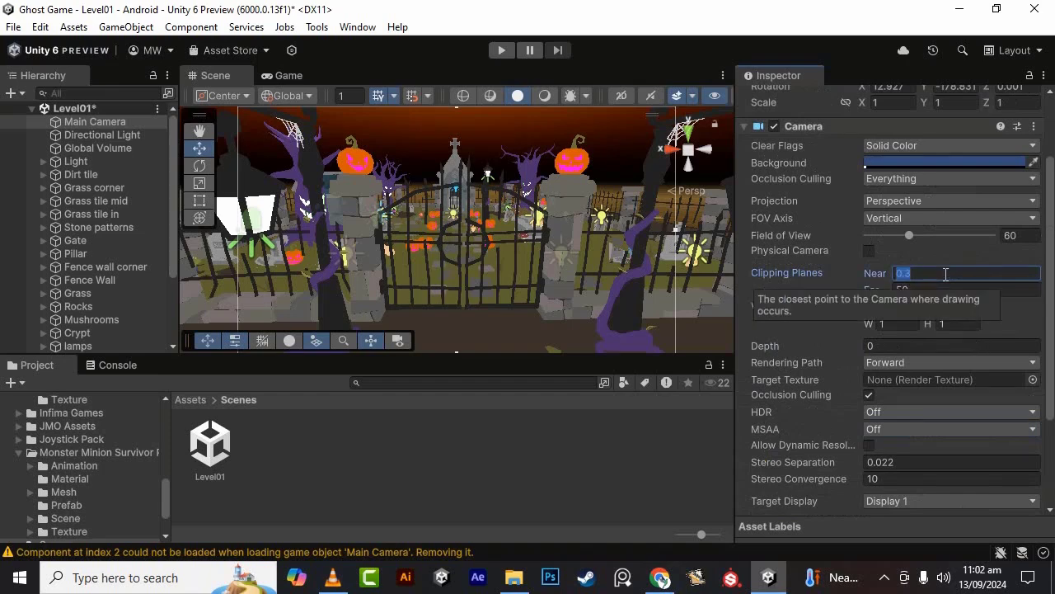
type(".1")
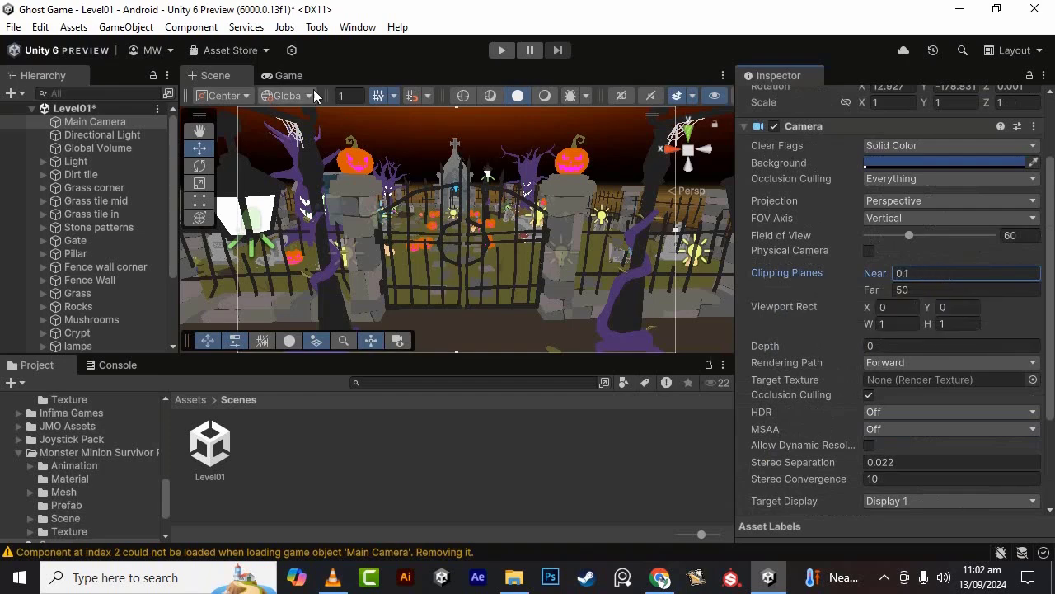
- Select the Cemetery_Gate object at the graveyard entrance and examine it from several angles in the Scene view
left_click(227, 71)
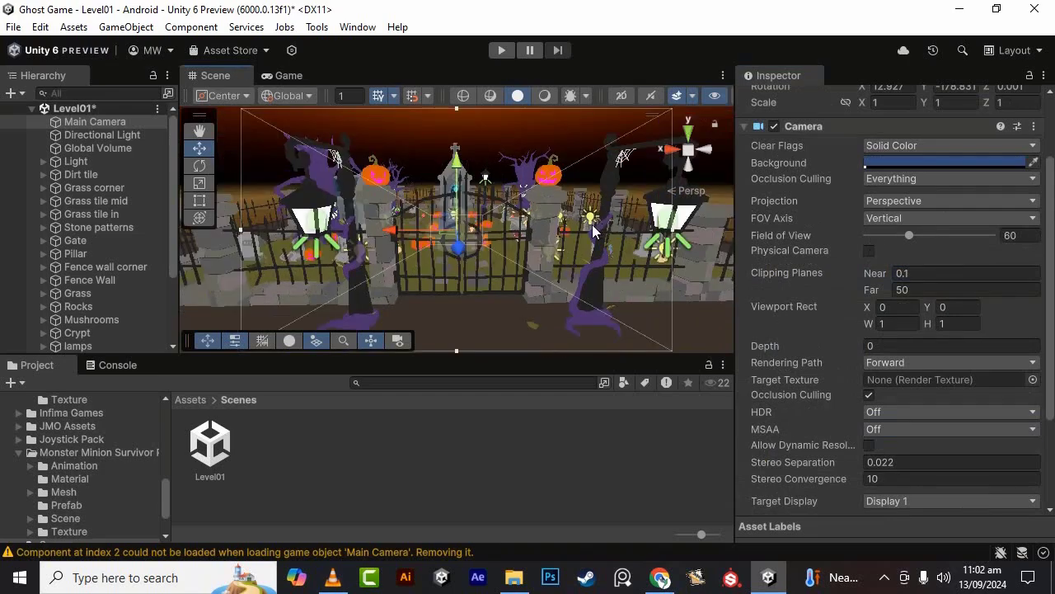
right_click_drag(592, 224, 549, 192)
key("w")
key("s")
scroll(491, 228, "up", 3)
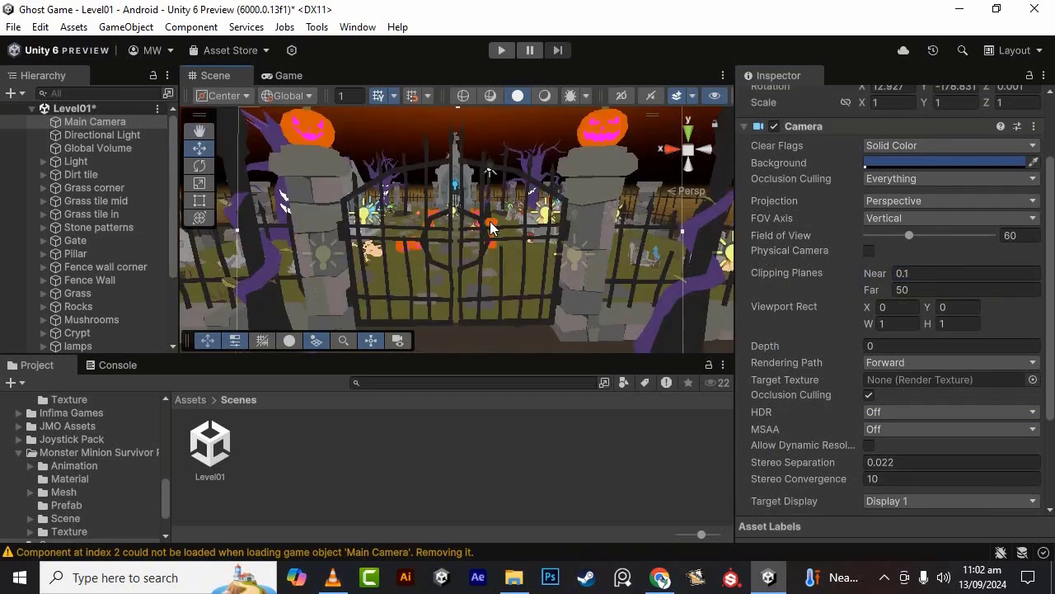
left_click(456, 266)
left_click(461, 295)
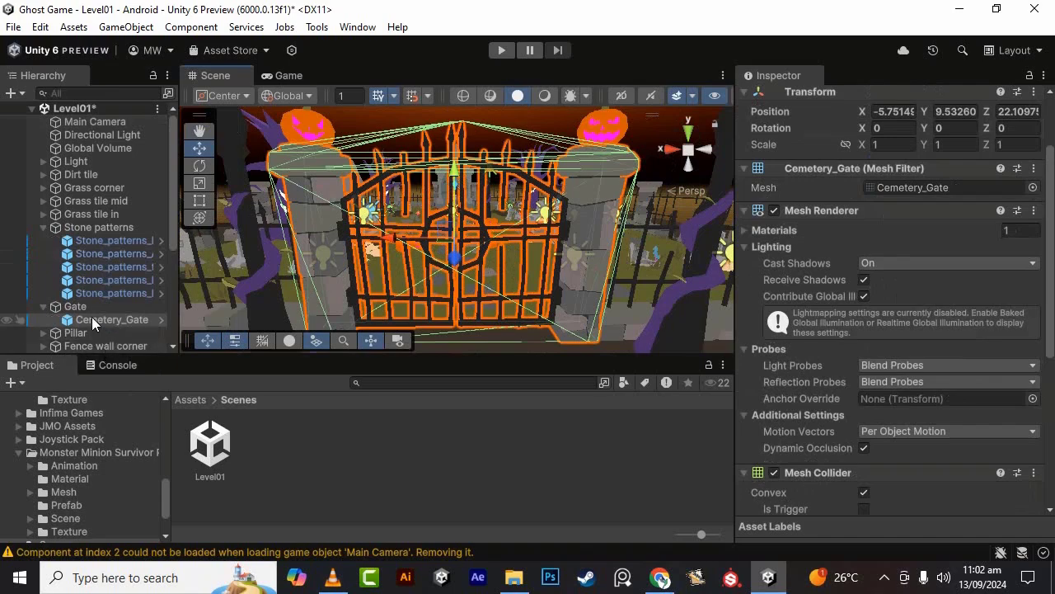
scroll(138, 273, "down", 4)
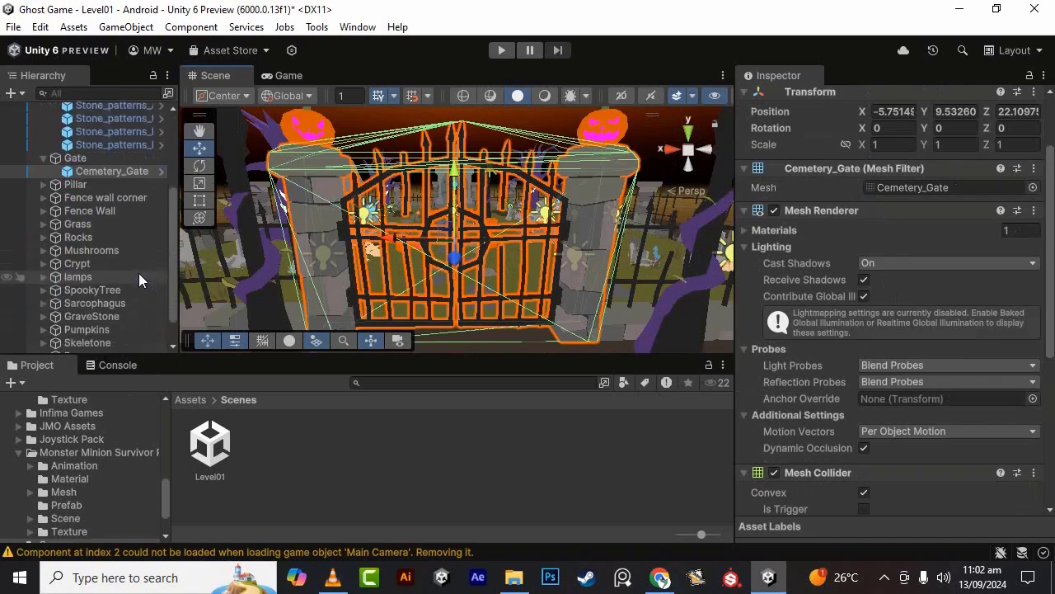
left_click_drag(547, 265, 587, 276, "alt")
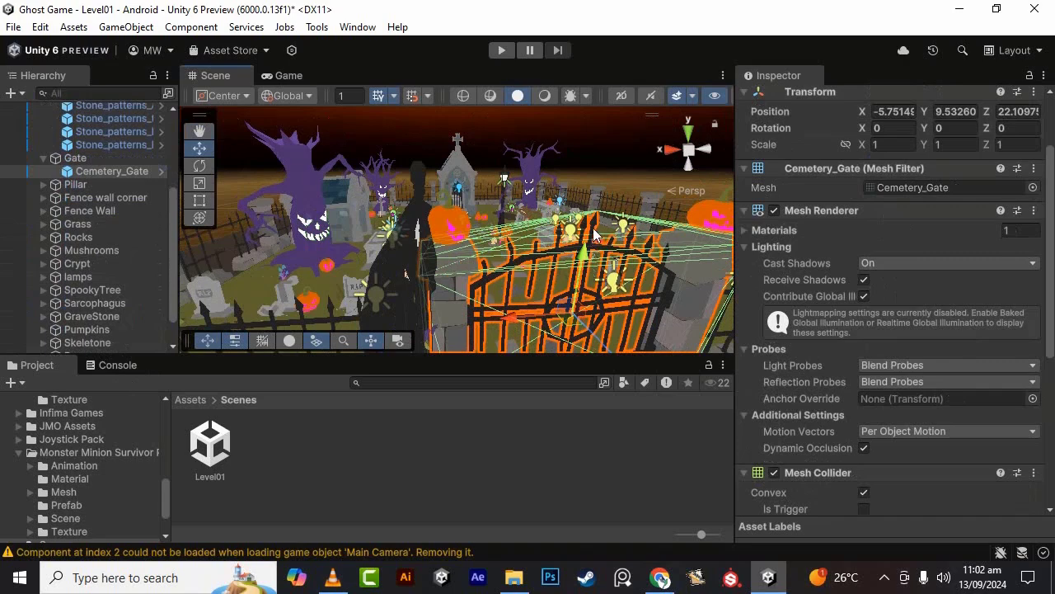
key("f")
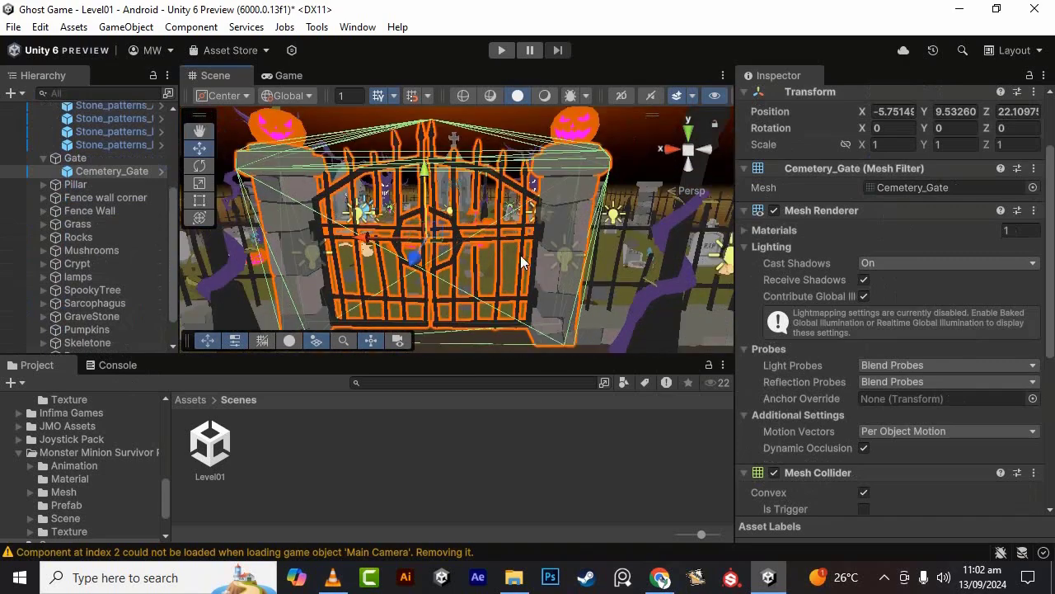
- Reselect Cemetery_Gate and review its Mesh Collider and material settings, comparing the collider outline with the gate's shape
left_click(520, 234)
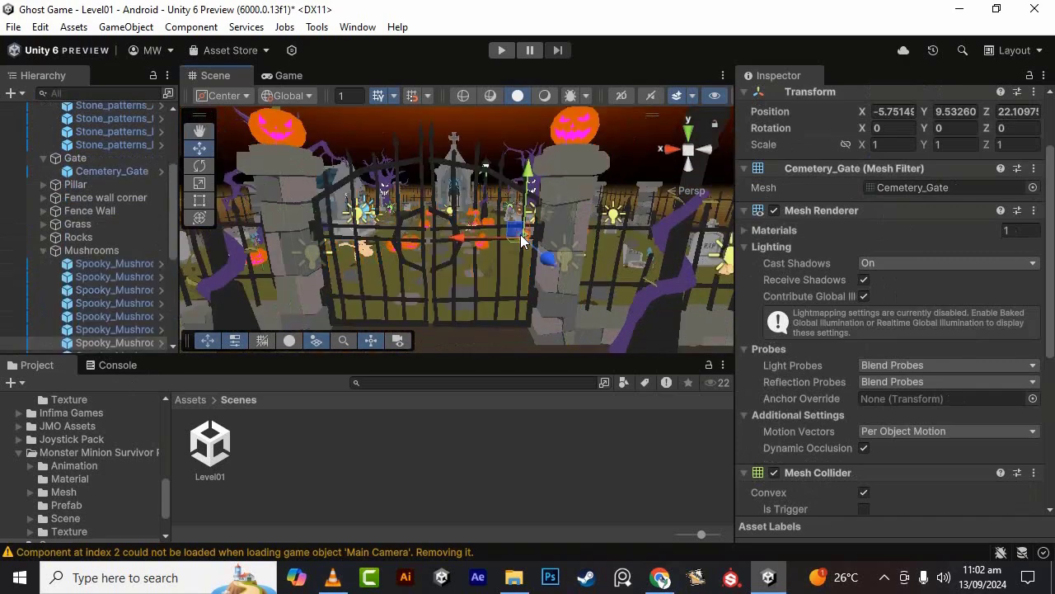
left_click(520, 284)
scroll(862, 298, "down", 4)
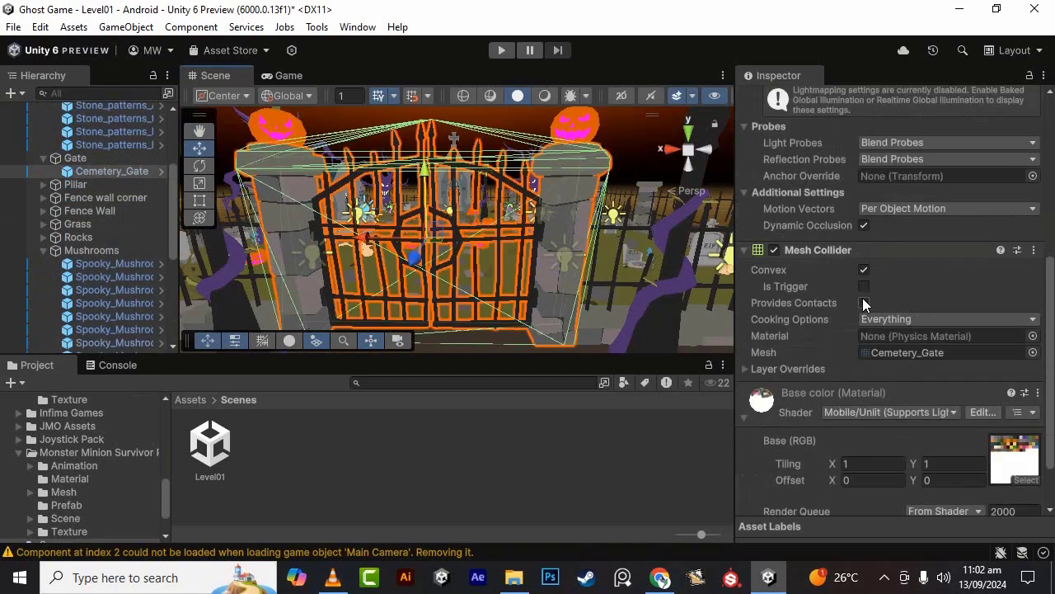
scroll(863, 303, "down", 1)
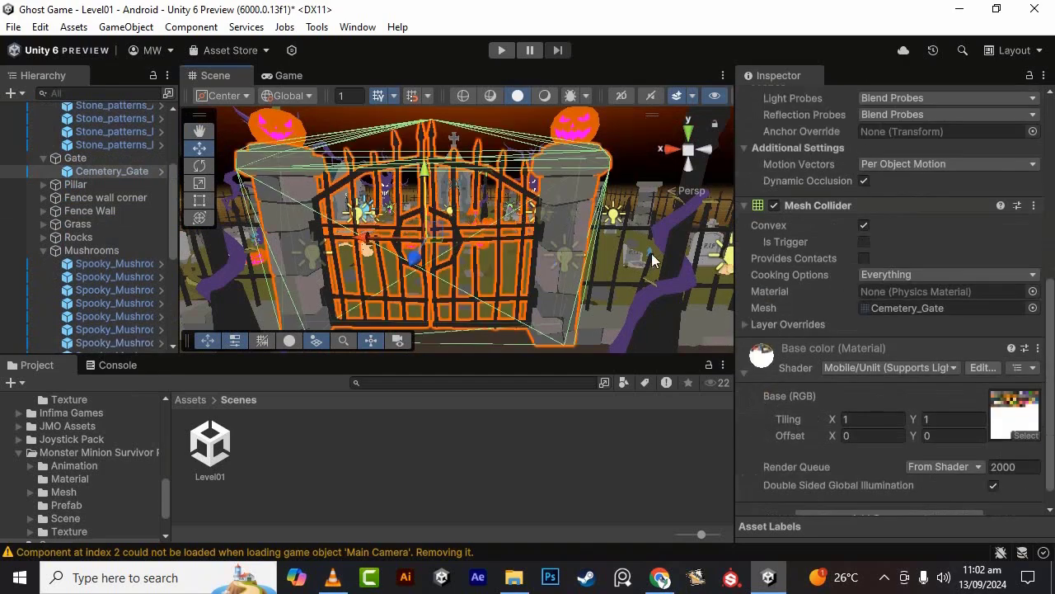
left_click_drag(577, 247, 608, 221, "alt")
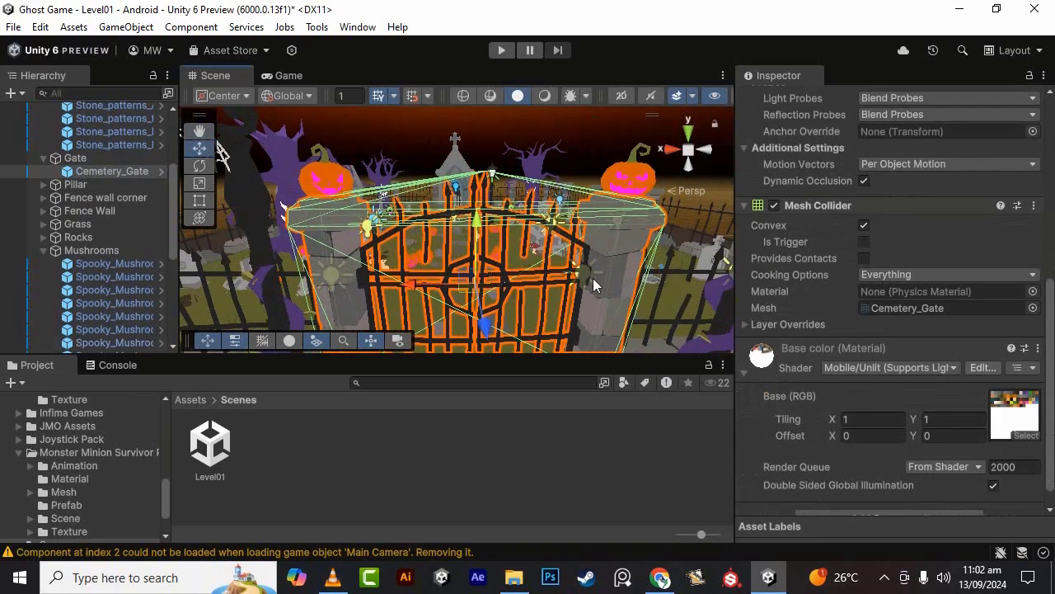
left_click_drag(466, 283, 459, 234, "alt")
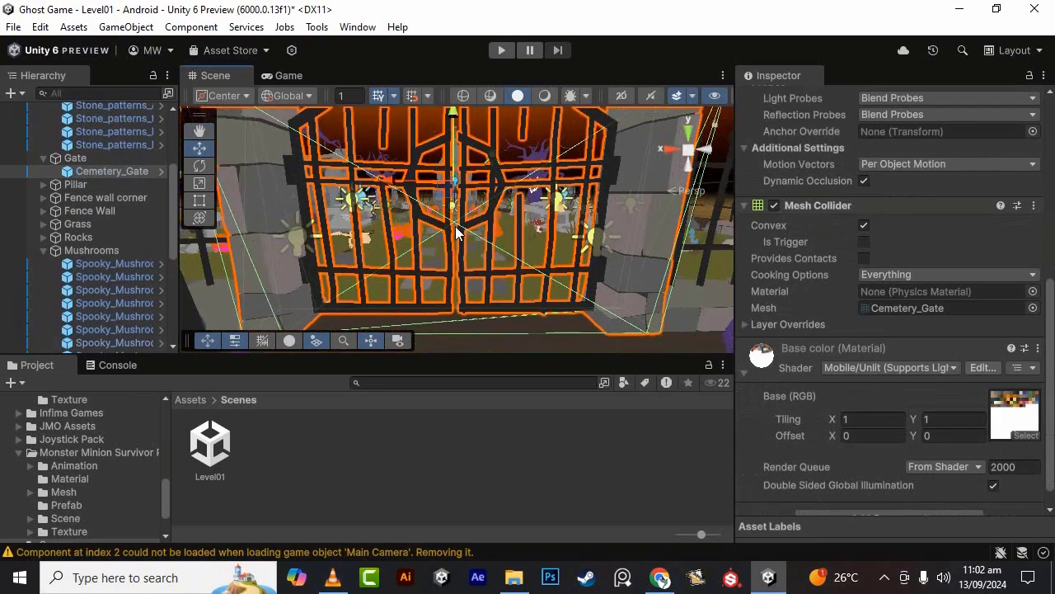
scroll(459, 236, "down", 3)
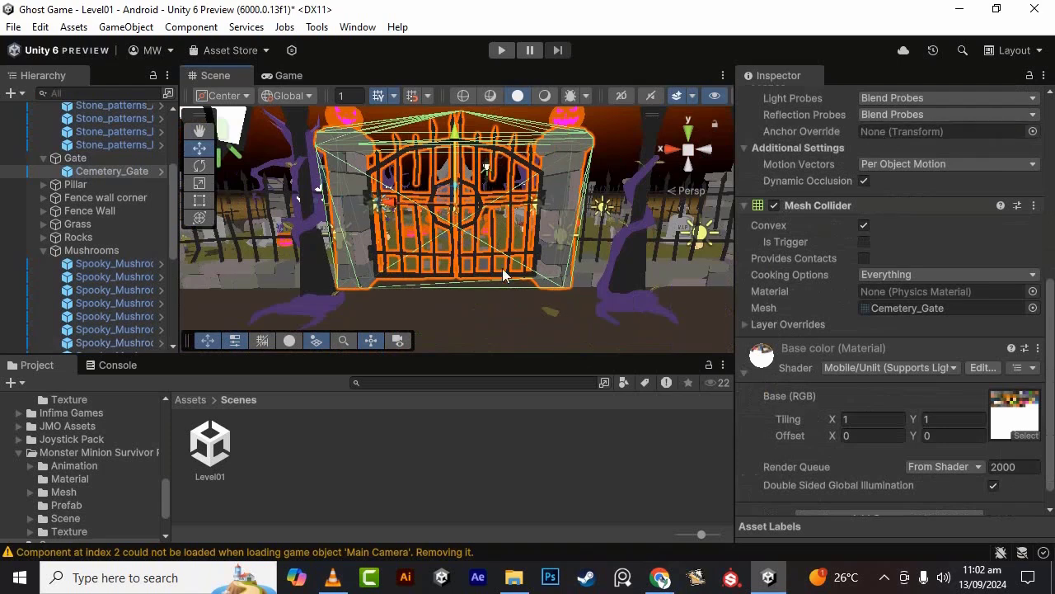
- Deactivate the Cemetery_Gate object at the graveyard entrance
scroll(811, 197, "up", 6)
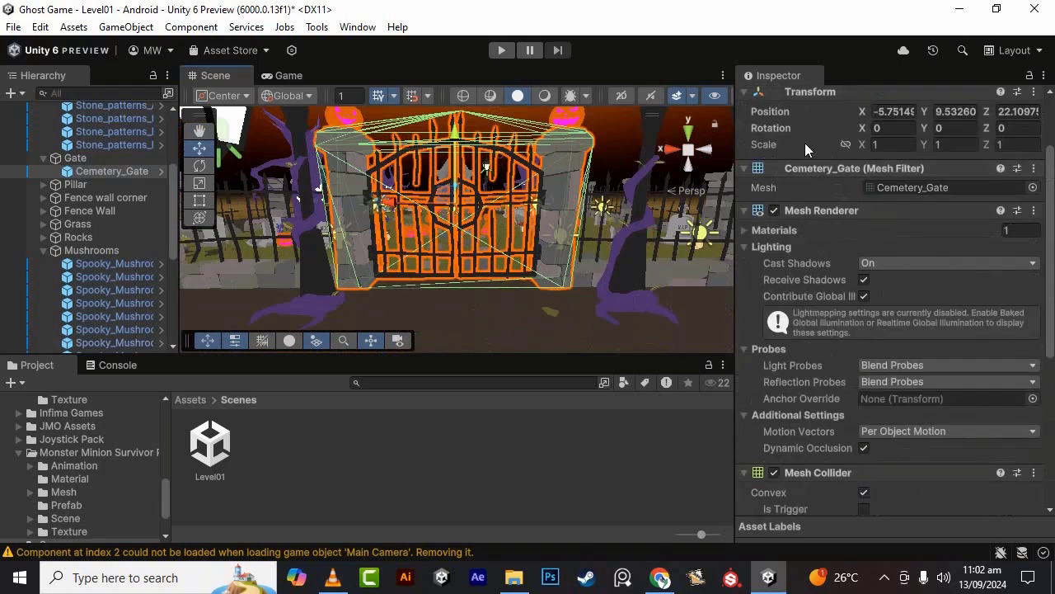
left_click(779, 101)
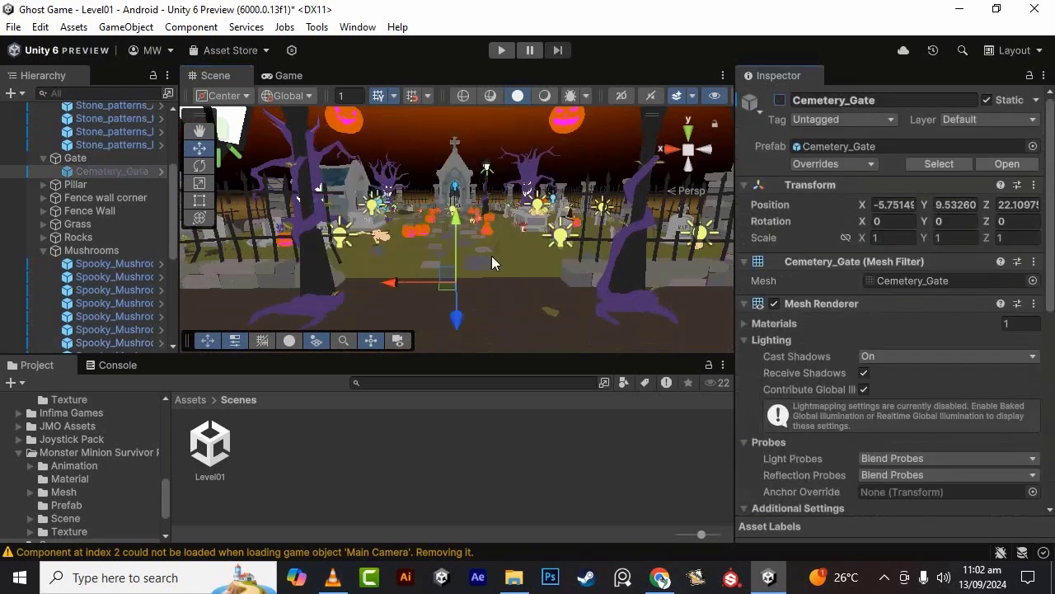
- Examine the graveyard through the open entrance from several distances, including the lamp posts and fences beside it
scroll(495, 257, "up", 2)
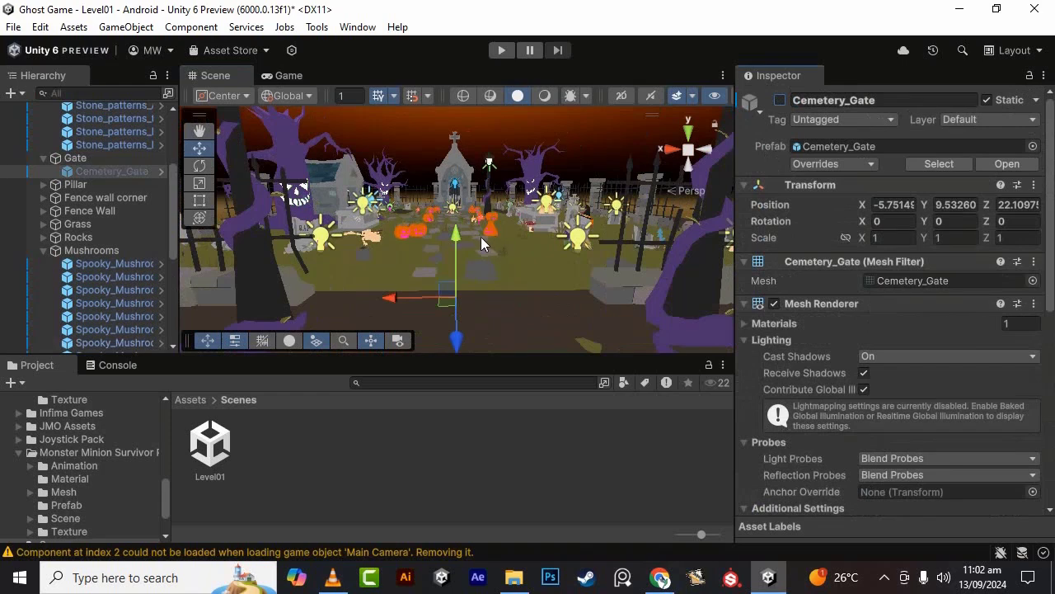
scroll(480, 233, "up", 2)
right_click_drag(476, 228, 470, 222)
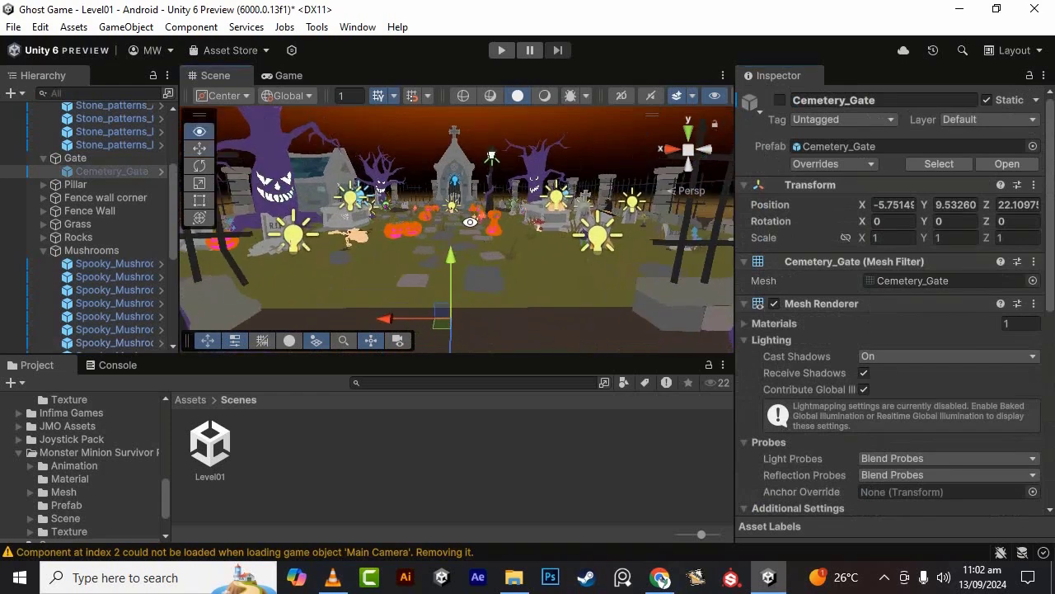
left_click_drag(470, 222, 470, 225, "alt")
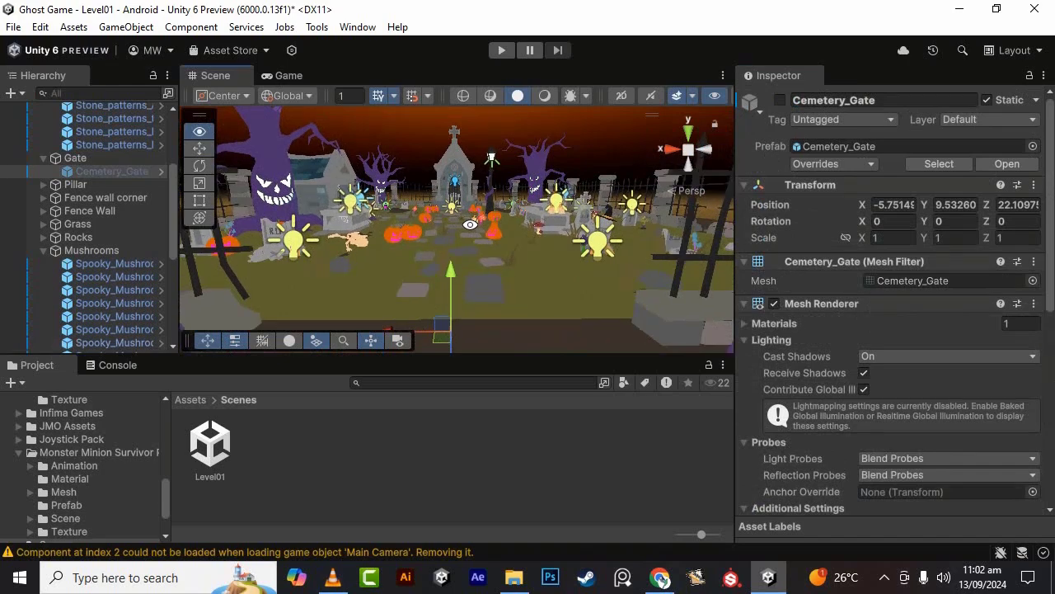
scroll(471, 225, "up", 2)
scroll(474, 231, "down", 6)
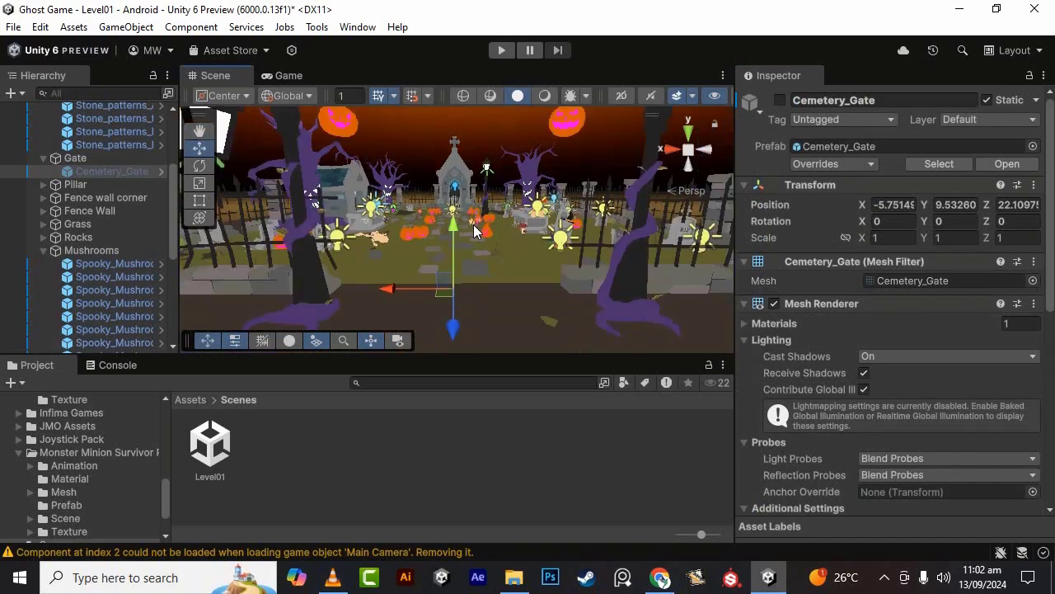
scroll(474, 231, "up", 4)
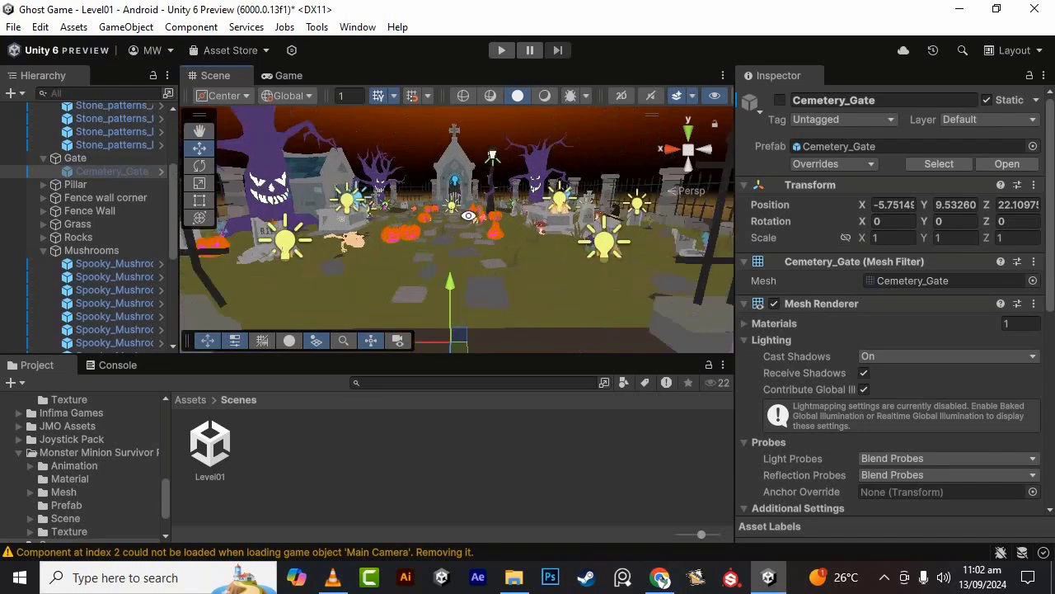
left_click_drag(475, 231, 462, 213, "alt")
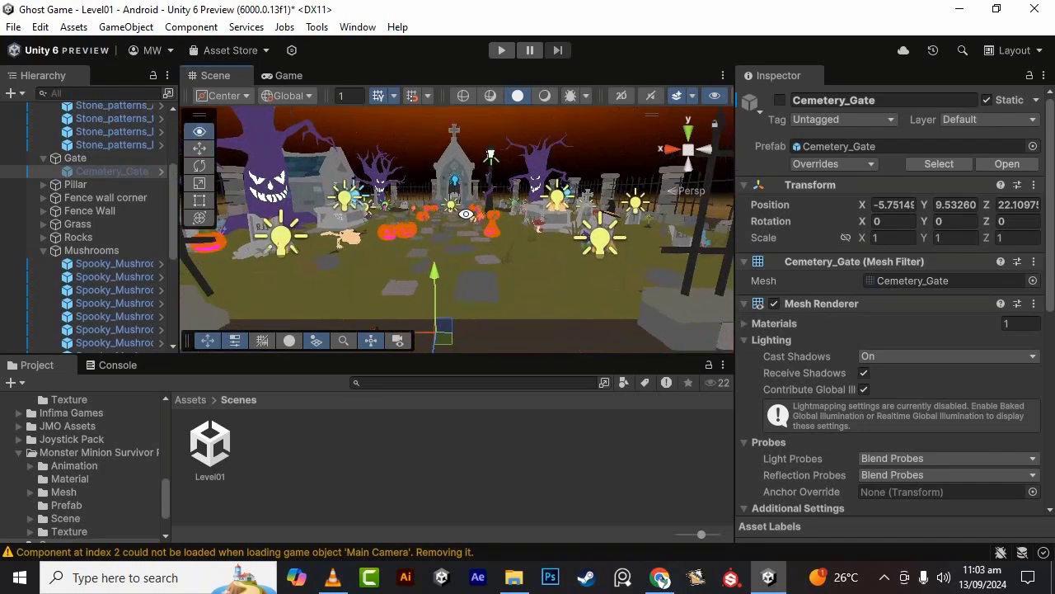
left_click(199, 129)
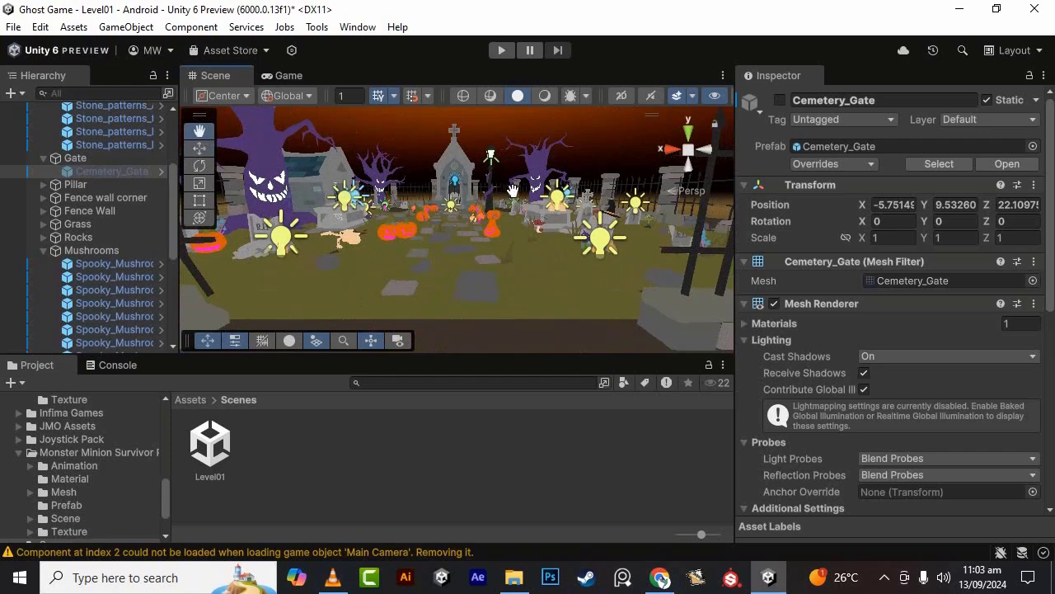
scroll(517, 202, "down", 2)
scroll(517, 202, "down", 1)
mouse_move(517, 211)
left_mouse_down()
mouse_move(515, 200)
mouse_move(504, 206)
left_mouse_up()
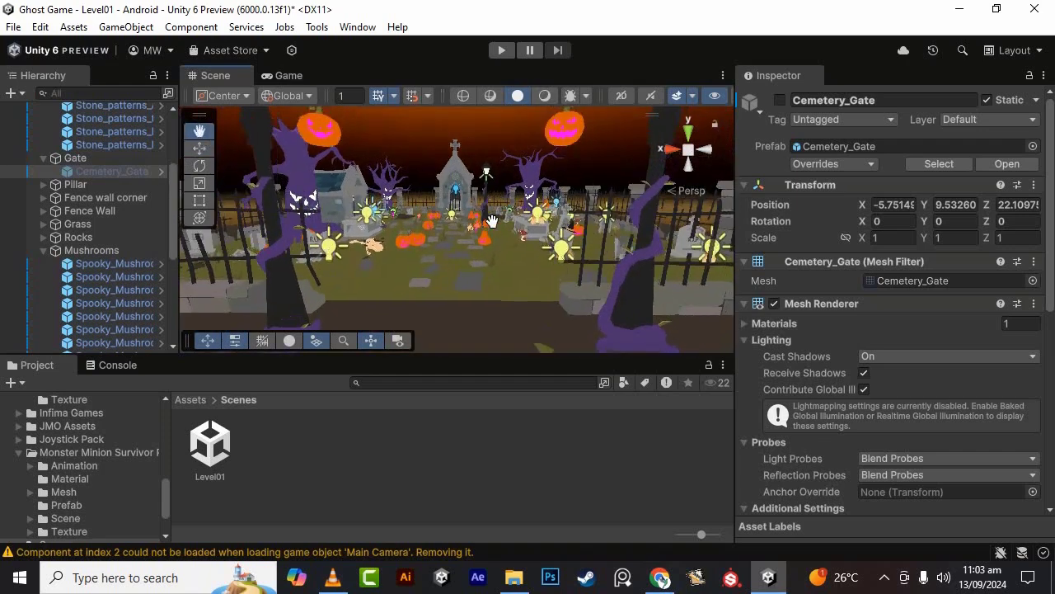
scroll(500, 226, "up", 1)
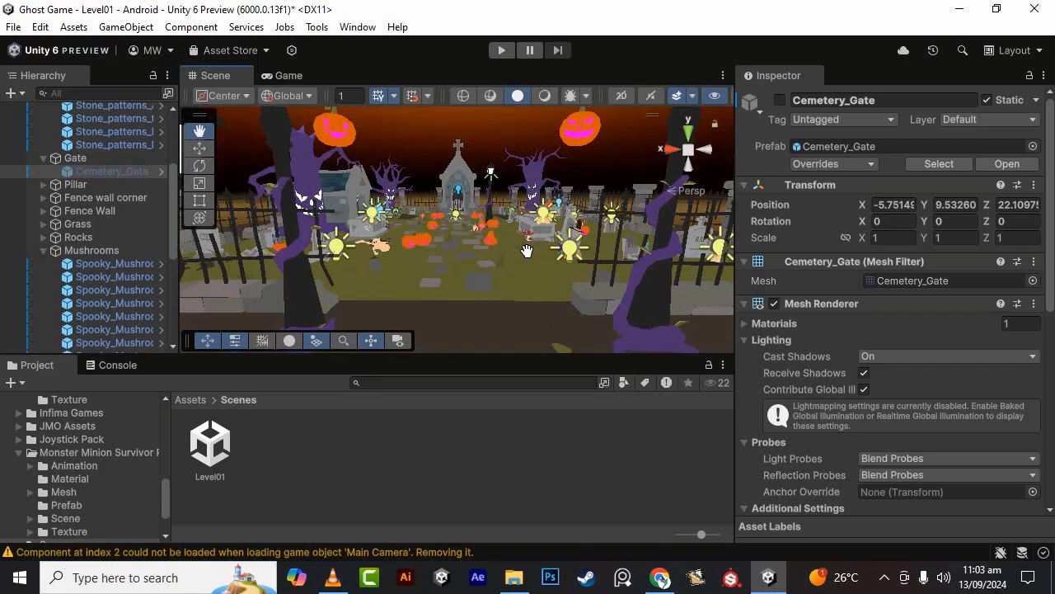
scroll(527, 250, "down", 2)
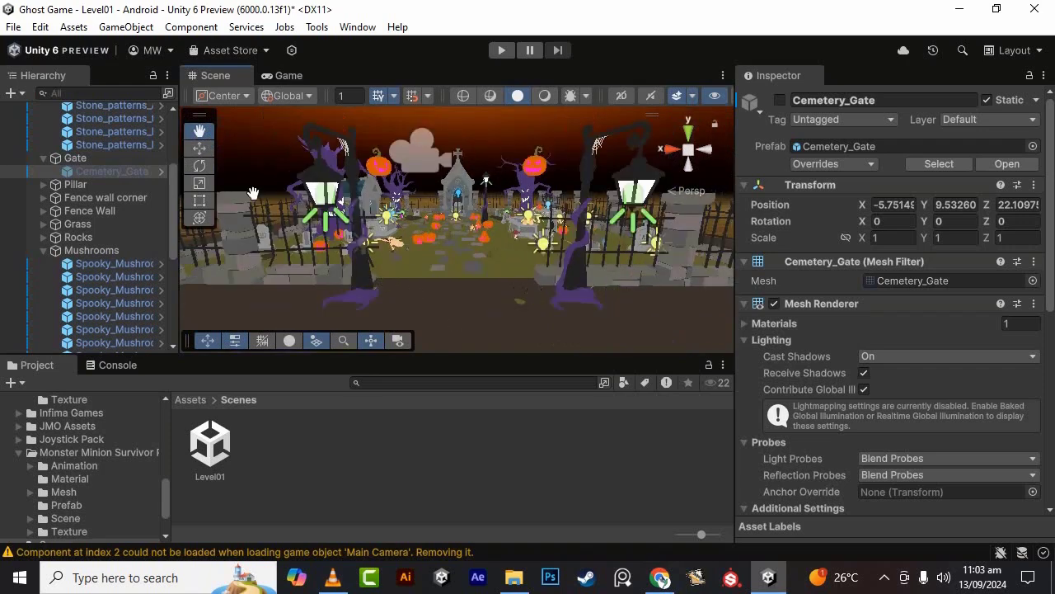
- Try deactivating Fence Wall C (1), Fence Wall B (1), and the Cemetery_Pillar B (1) together with its adjoining fence
left_click(201, 149)
left_click(629, 281)
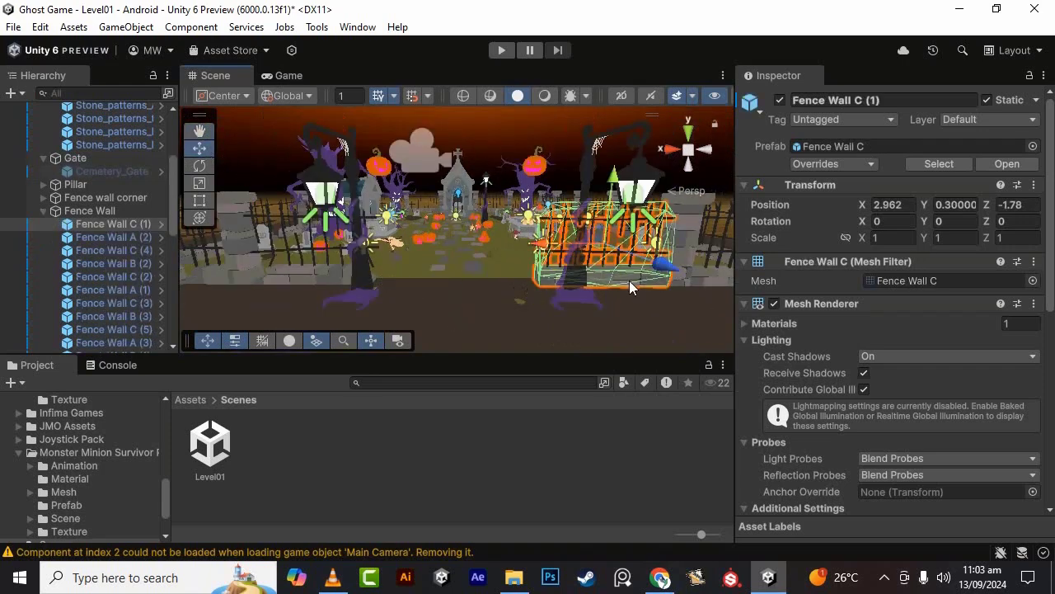
left_click(780, 100)
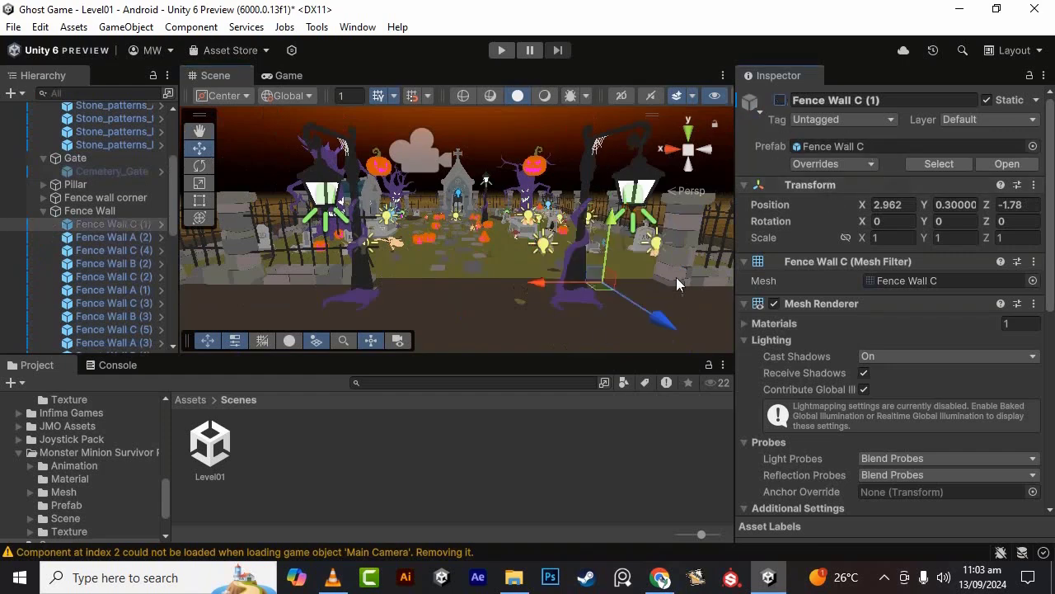
left_click(340, 276)
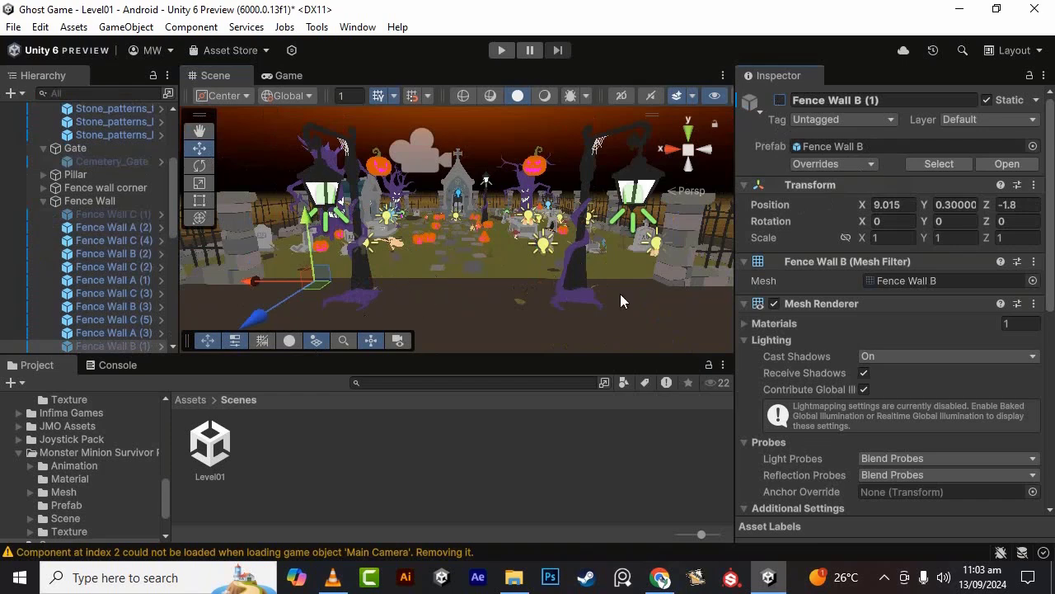
left_click(683, 272)
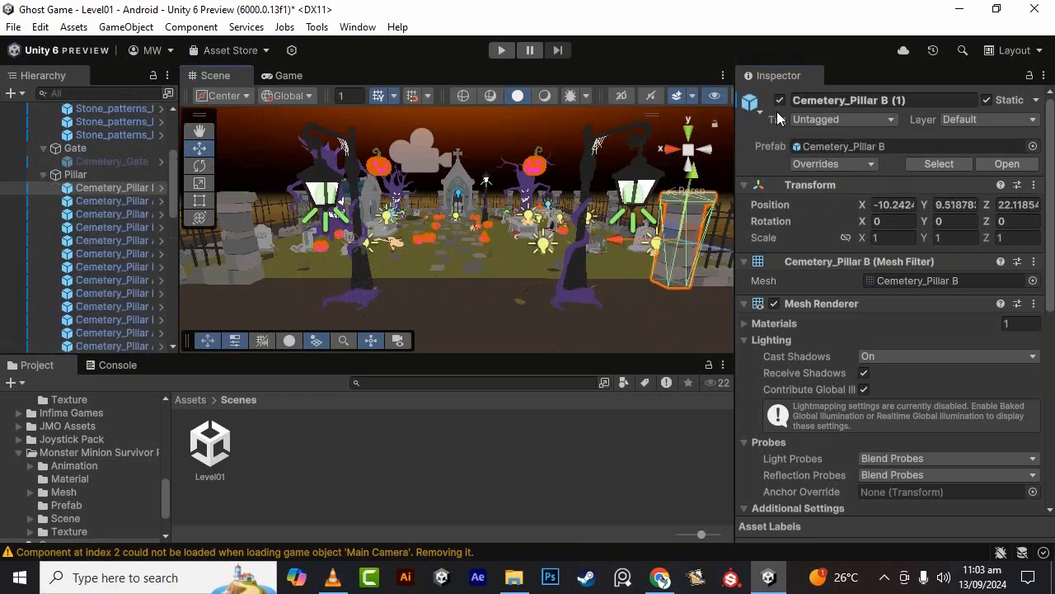
left_click(720, 274, "shift")
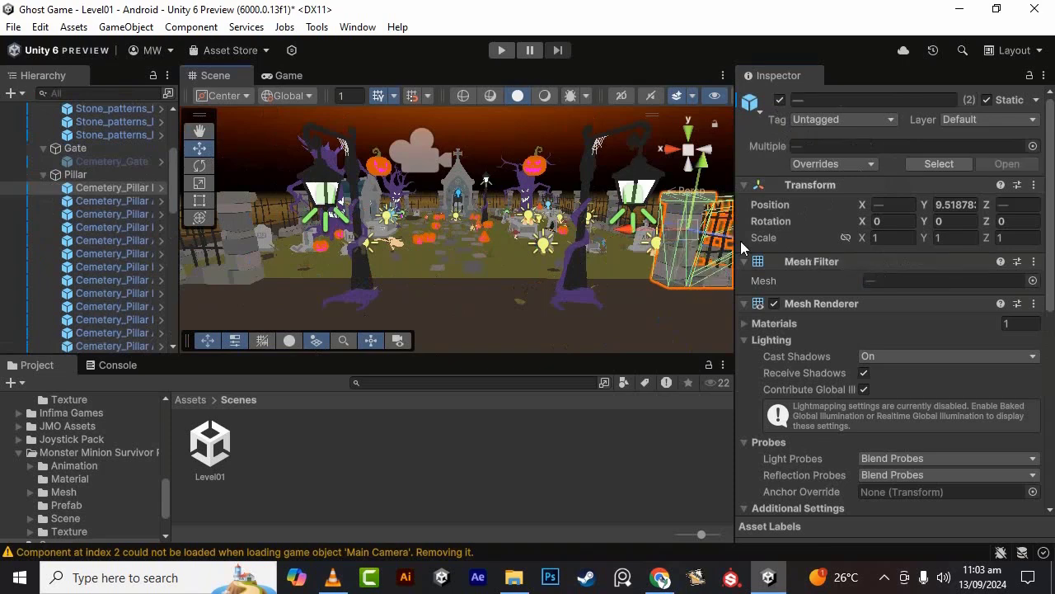
left_click(780, 102)
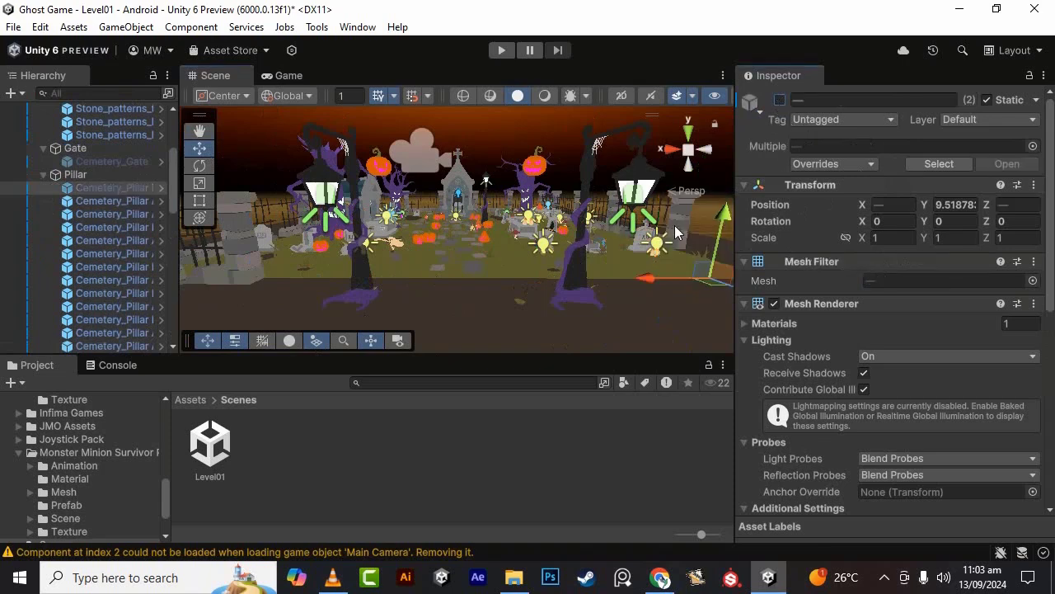
- Undo the deactivation of the fence walls and the pillar beside the entrance, keeping the gate deactivated
key("ctrl+z")
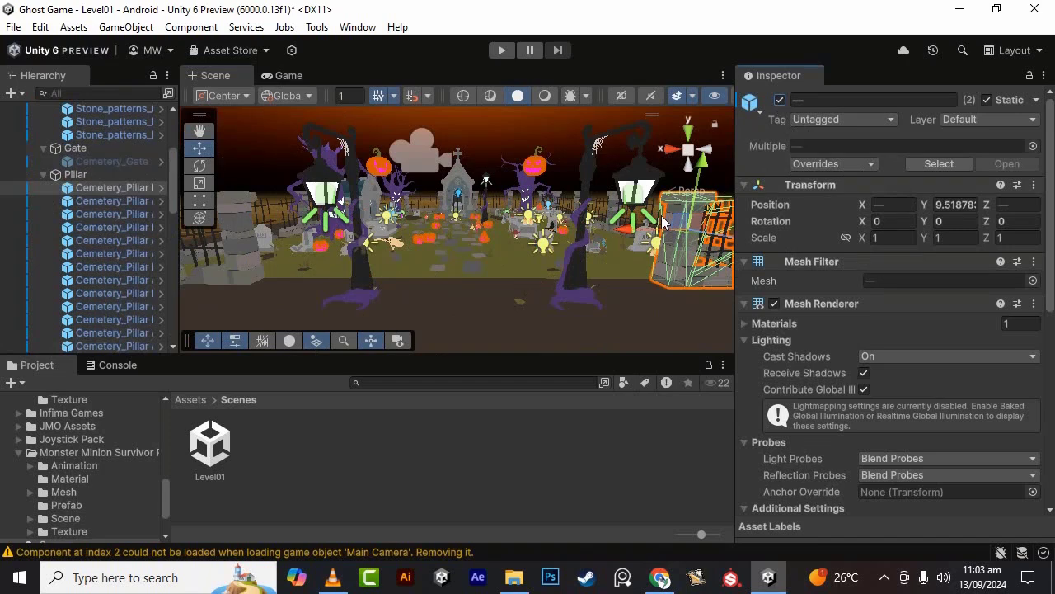
left_click(662, 221)
left_click(662, 221)
key("ctrl+z")
key("ctrl+z")
key("ctrl+z")
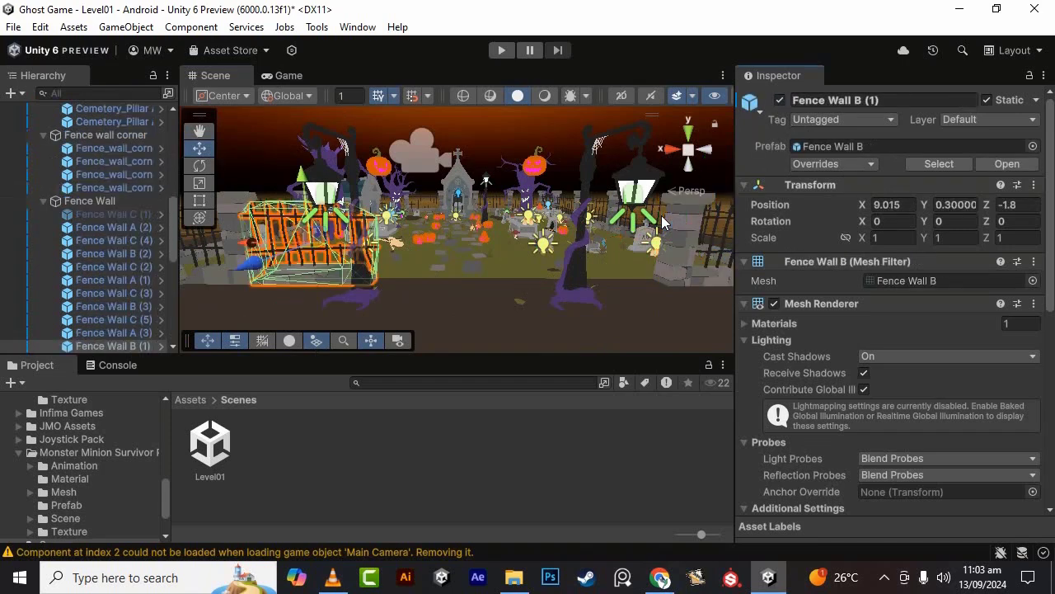
- Align the Main Camera with the Scene view in front of the cemetery entrance and check the framing in the Game view
left_click(467, 270)
scroll(103, 221, "up", 4)
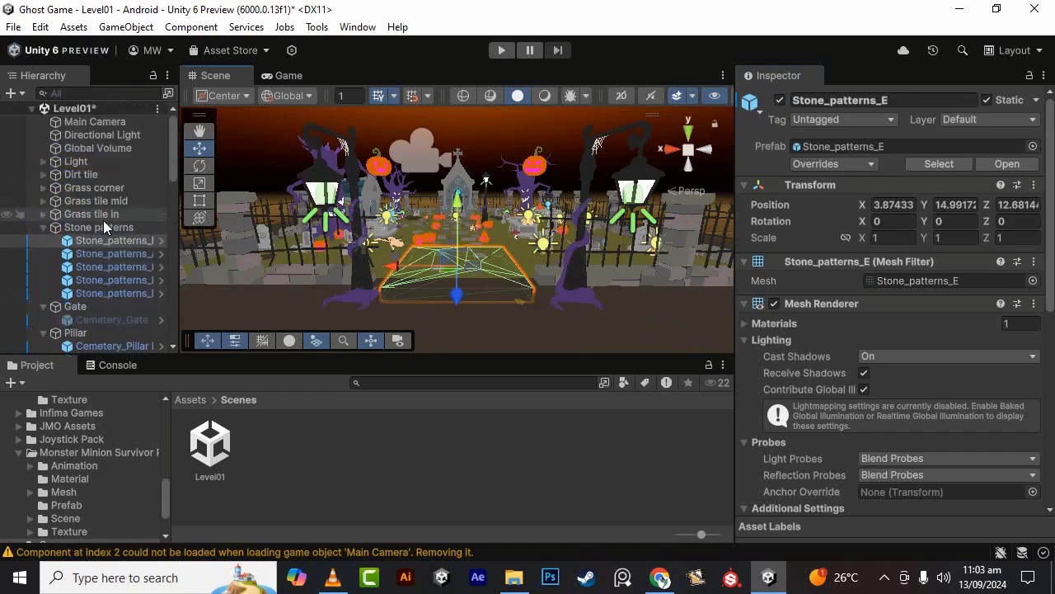
left_click(99, 122)
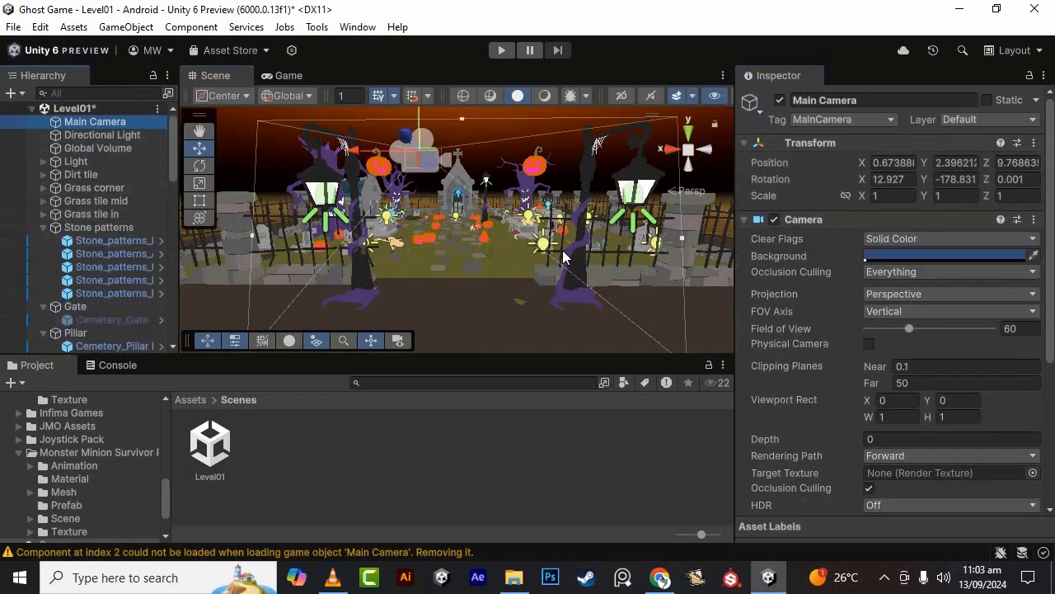
key("ctrl+shift+f")
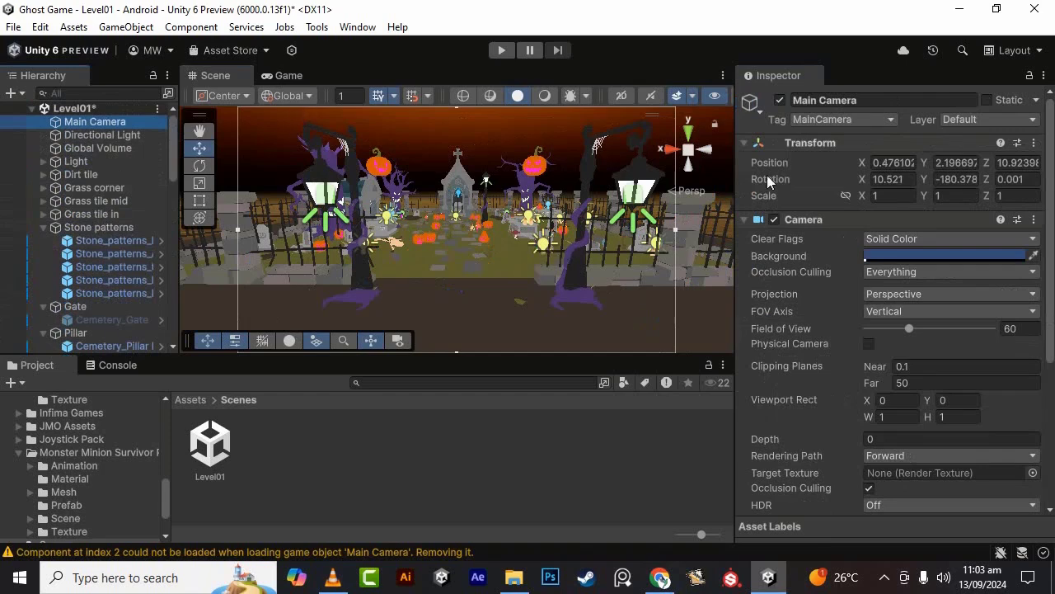
left_click(284, 75)
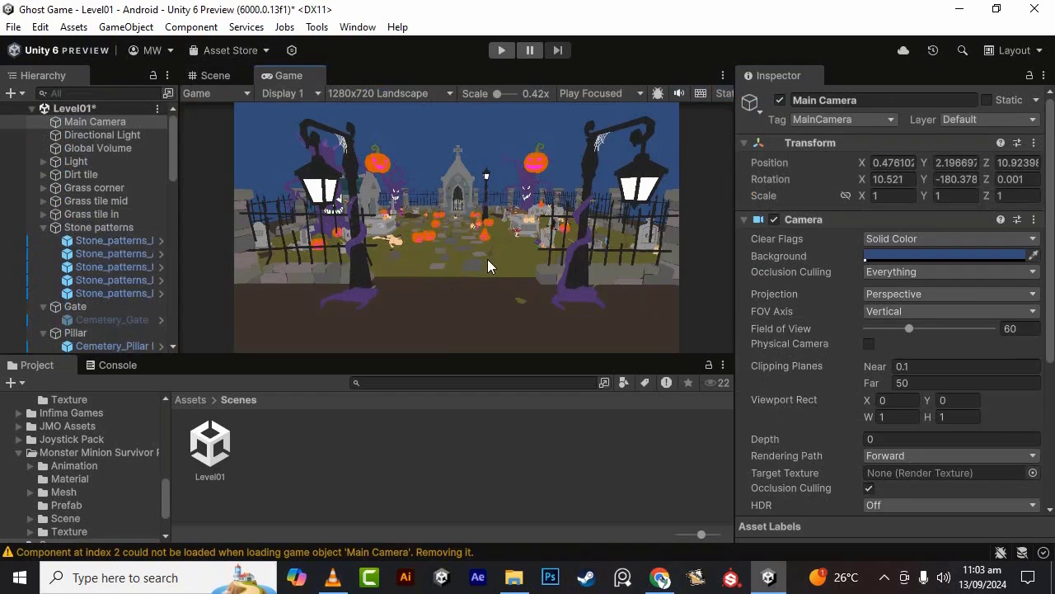
- Align the Main Camera with a Scene view farther back and nearly level, with both lamp posts and the entrance pillars in frame
left_click(223, 78)
scroll(496, 234, "up", 2)
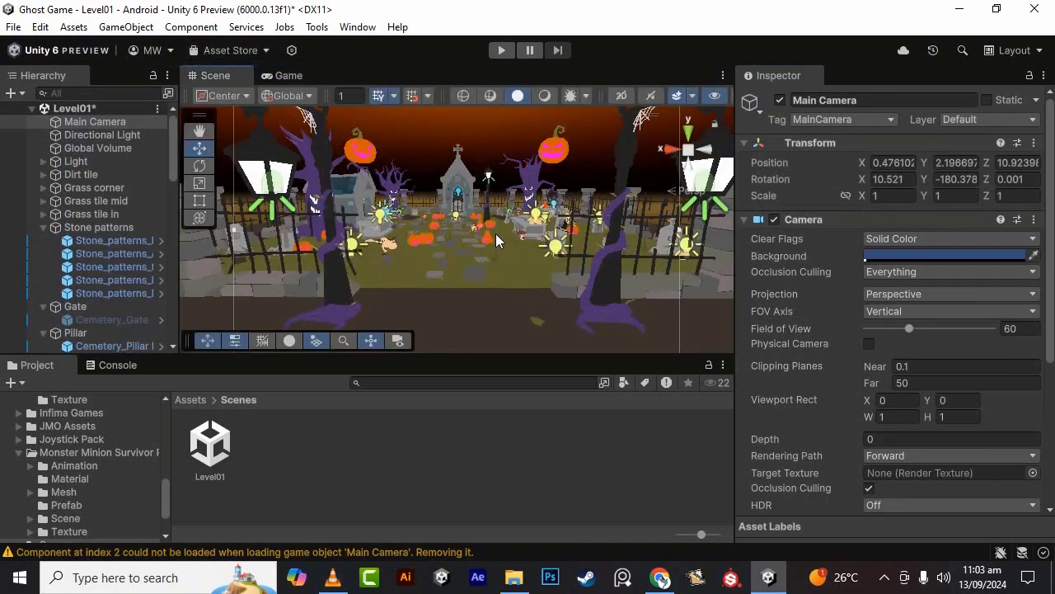
scroll(494, 233, "down", 2)
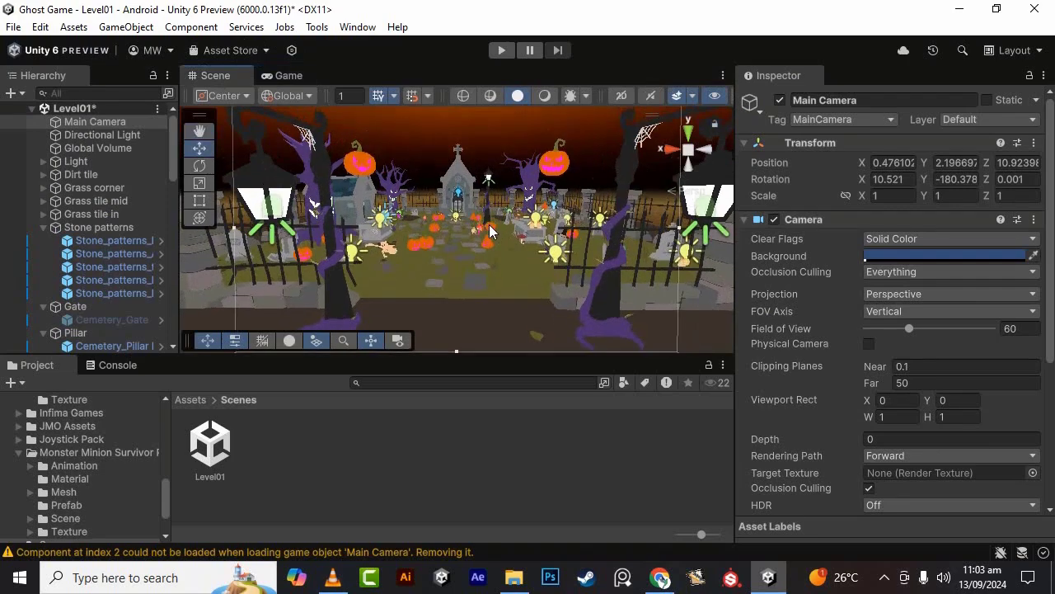
left_click(208, 135)
left_click_drag(506, 221, 514, 185)
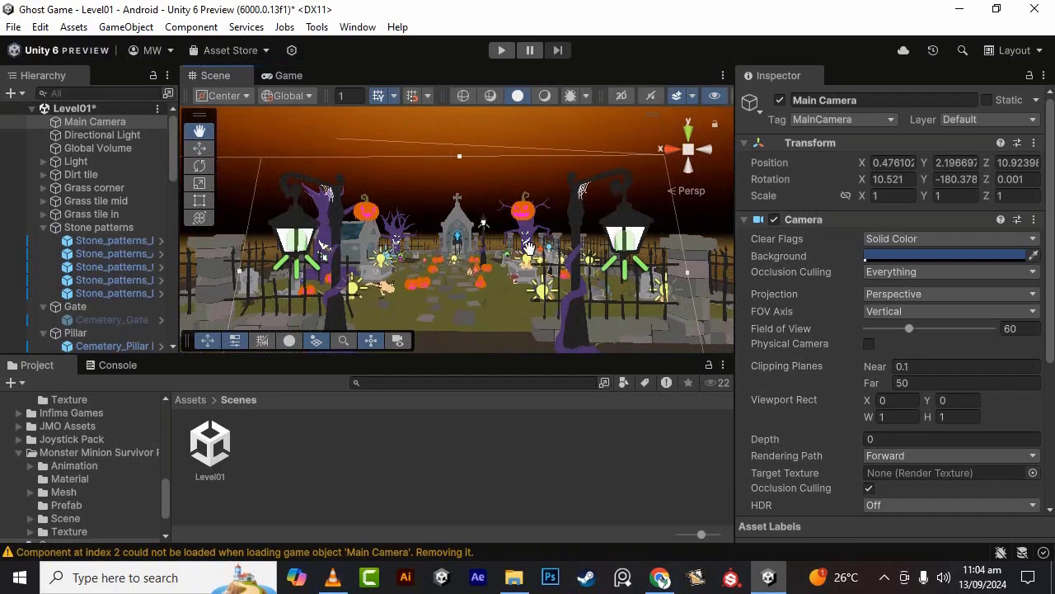
left_click_drag(522, 262, 530, 240)
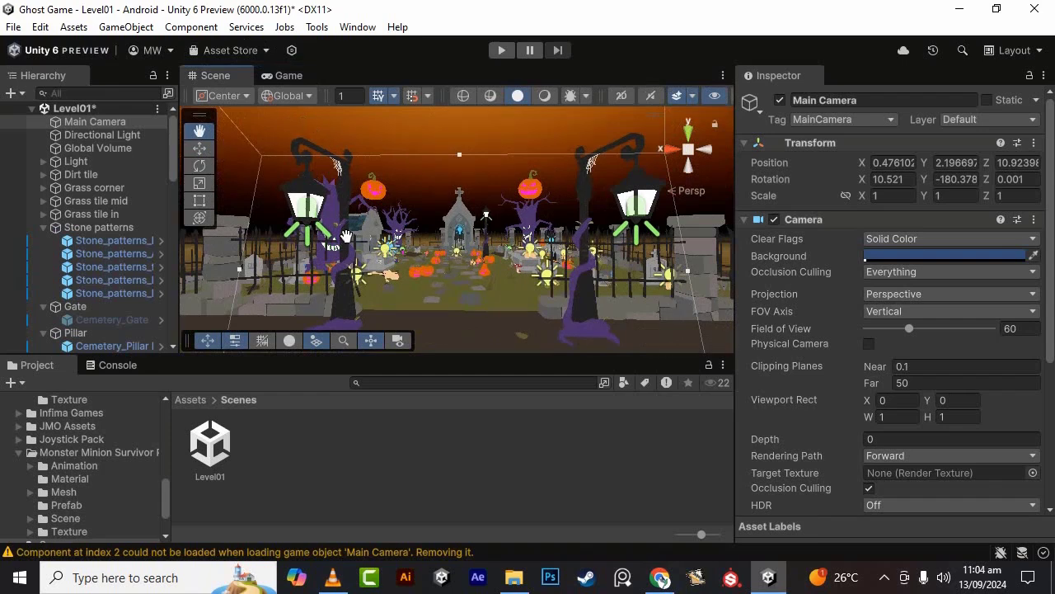
scroll(474, 264, "down", 2)
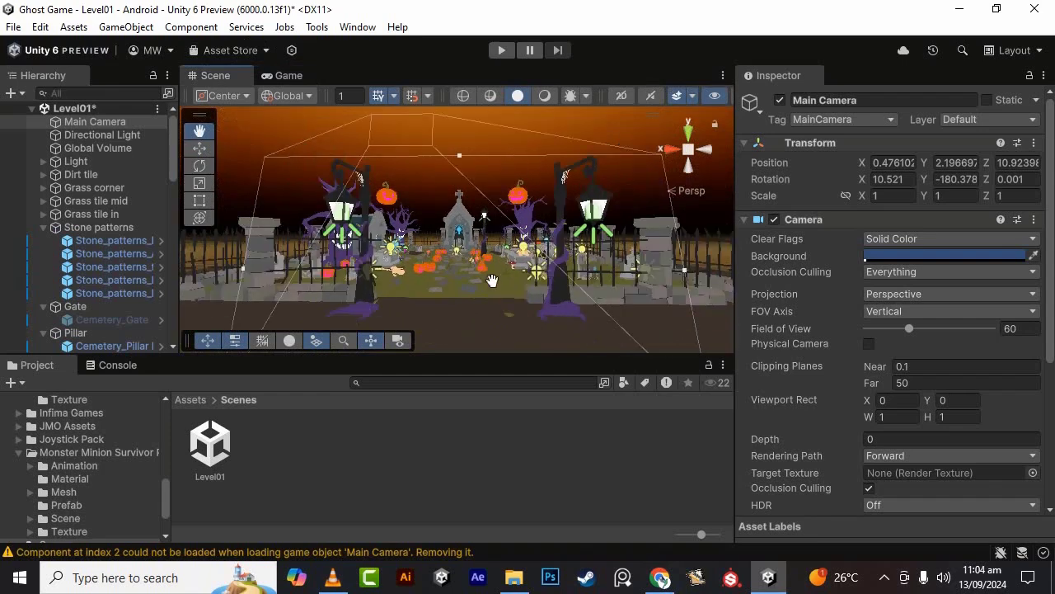
left_click_drag(493, 279, 487, 285, "alt")
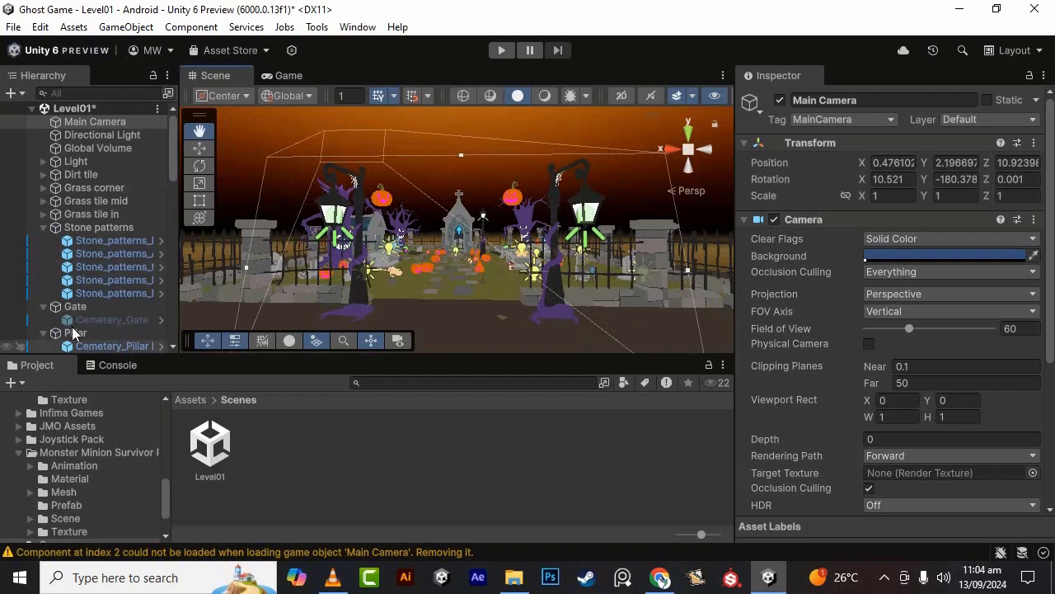
left_click(79, 120)
scroll(549, 280, "down", 2)
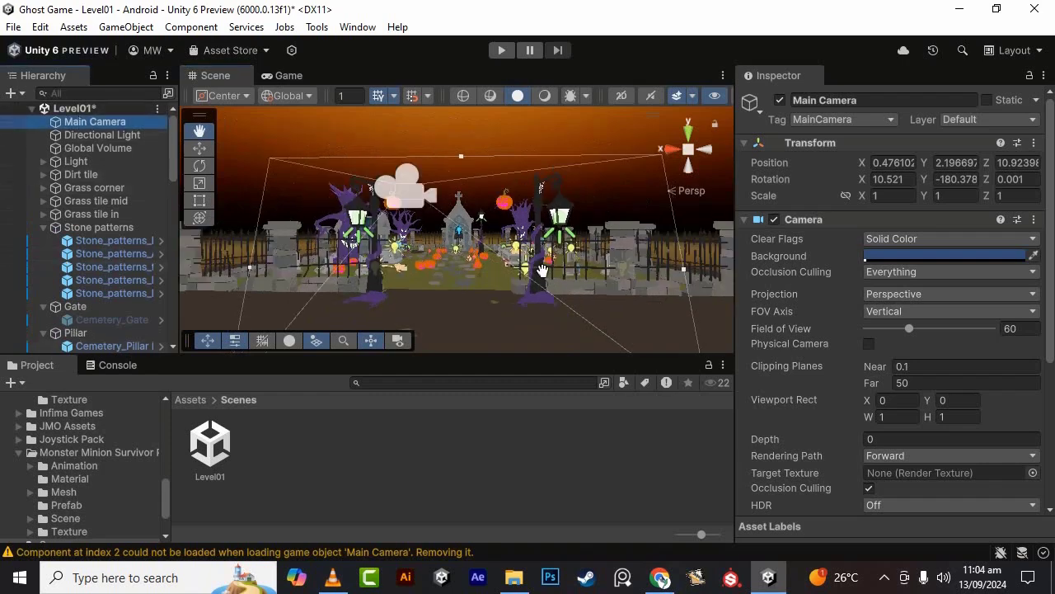
left_click(199, 148)
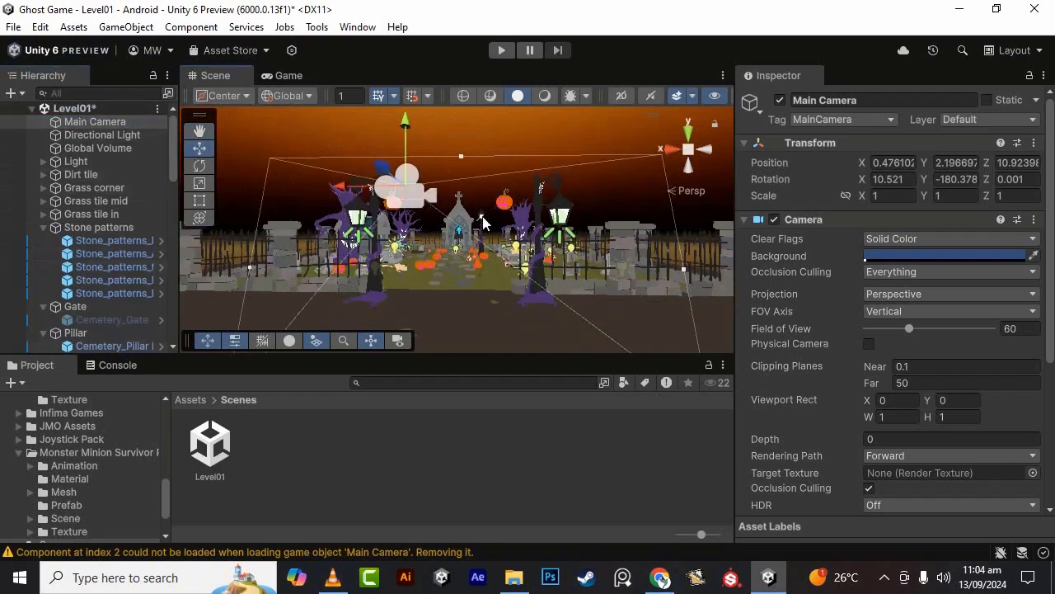
key("ctrl+shift+f")
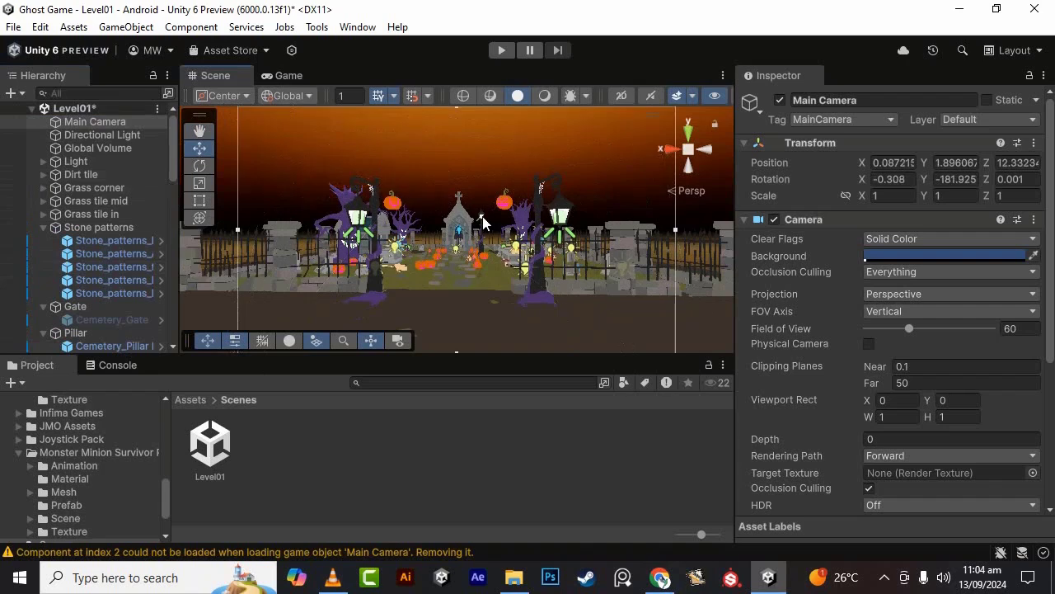
- Check the camera's new framing in the Game view and run the scene in Play mode
left_click(278, 76)
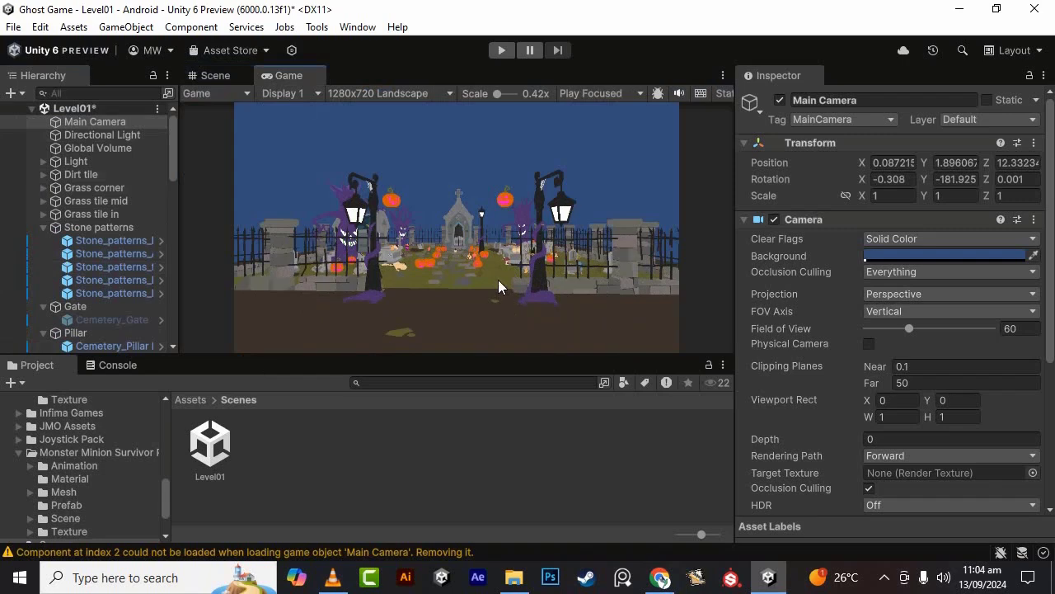
left_click(501, 51)
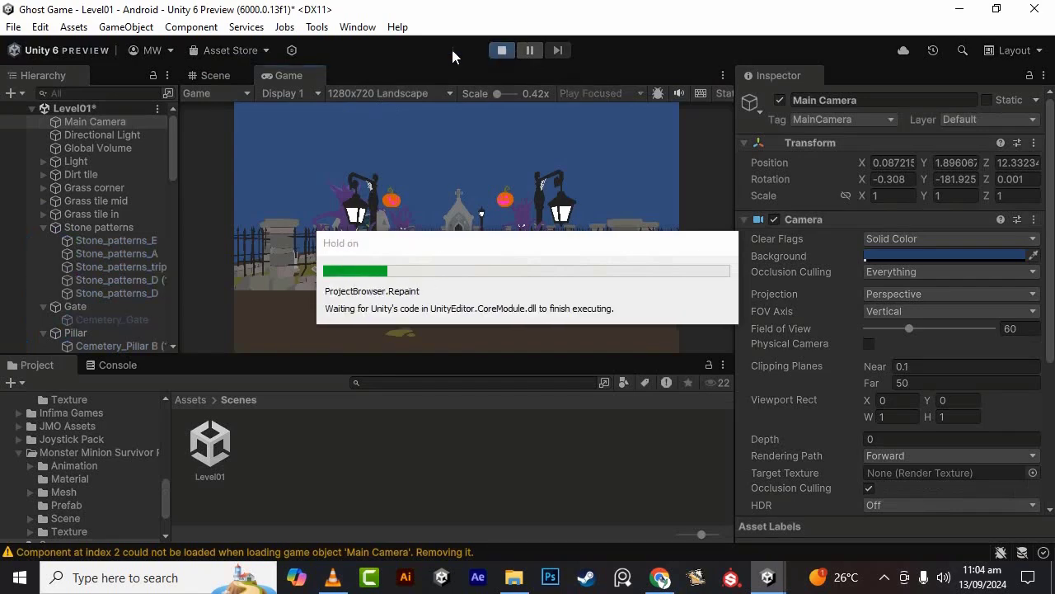
- Stop Play mode, set the Game view to Play Maximized, and test the scene in a maximized run
left_click(500, 50)
left_click(594, 94)
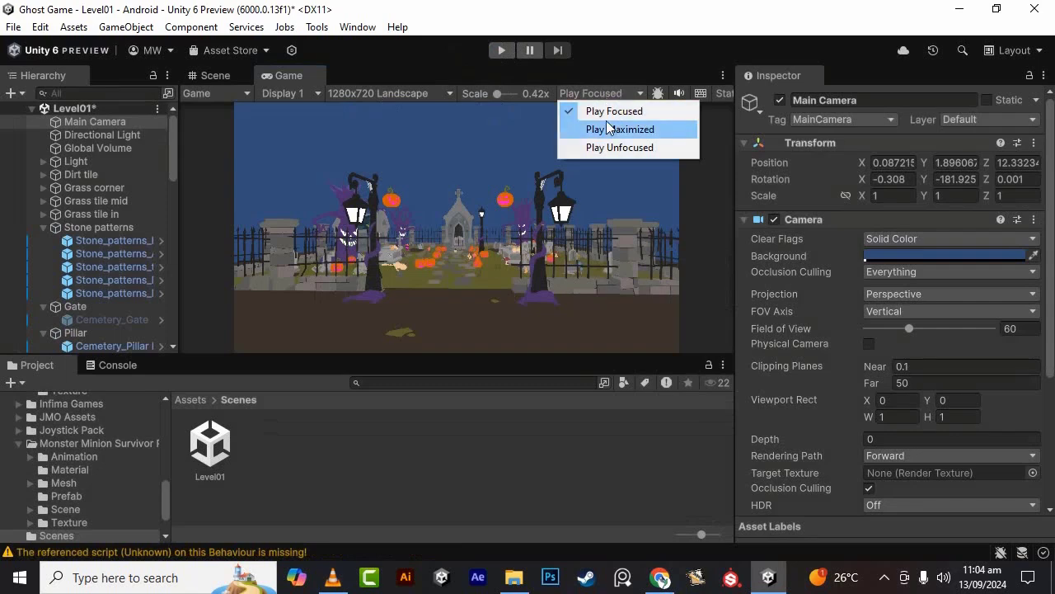
left_click(619, 129)
left_click(502, 50)
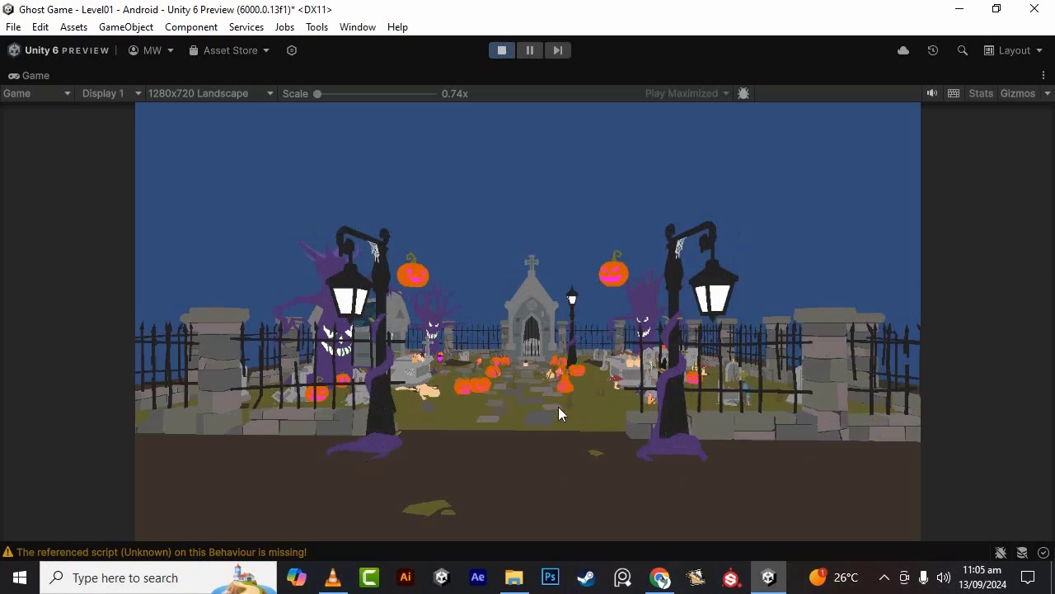
left_click(501, 51)
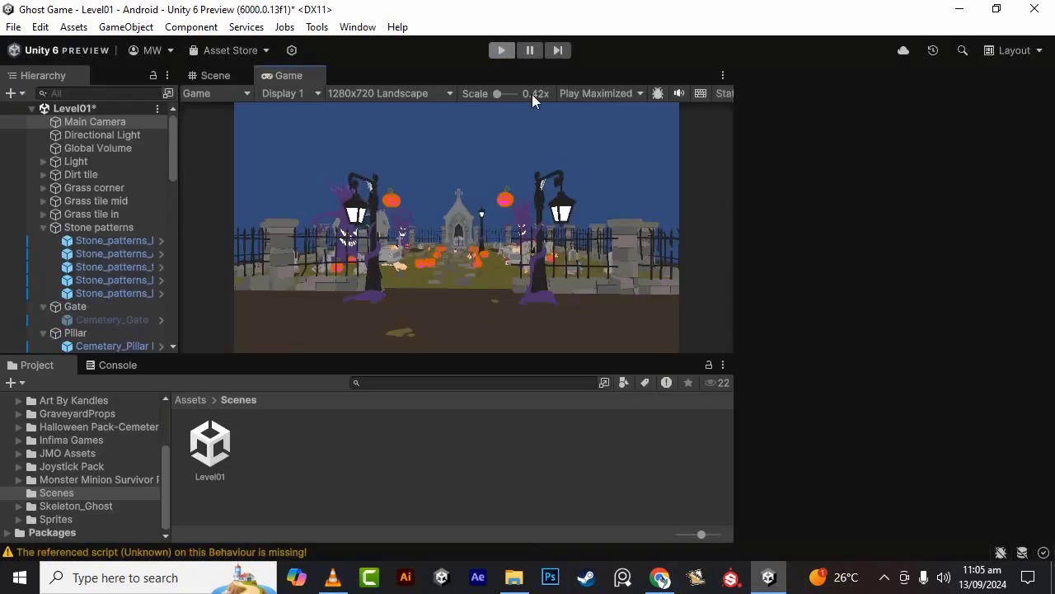
- Deactivate the Pillar and Fence wall corner groups together
left_click(111, 228)
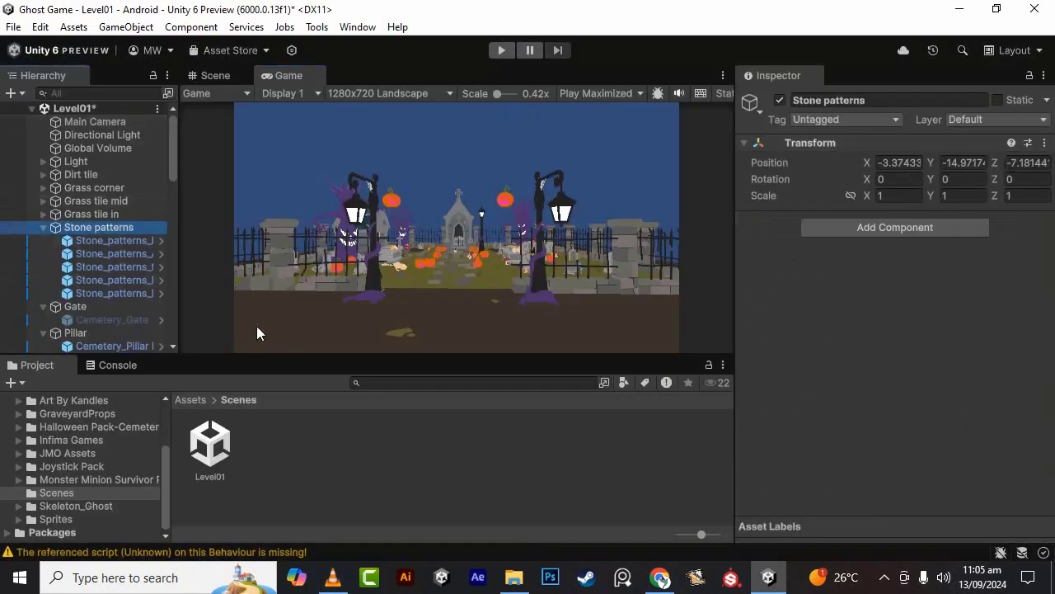
left_click(620, 287)
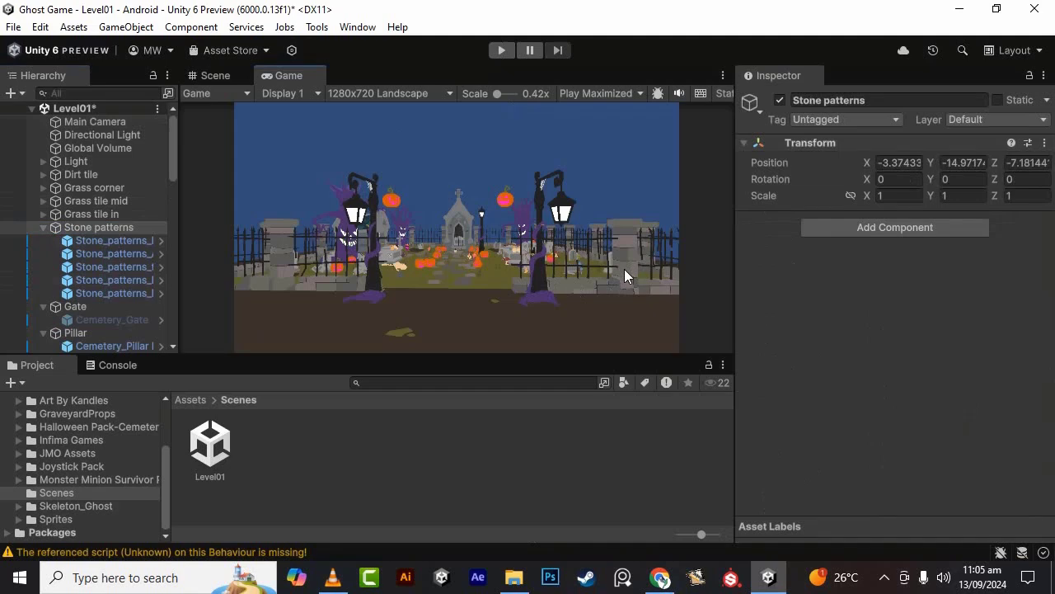
left_click(216, 76)
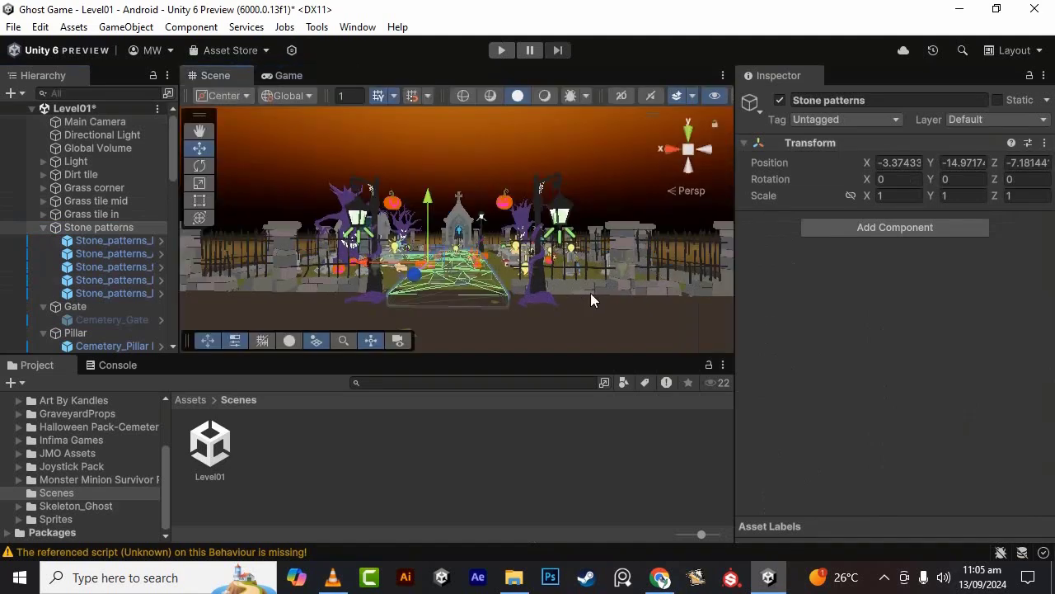
left_click(619, 290)
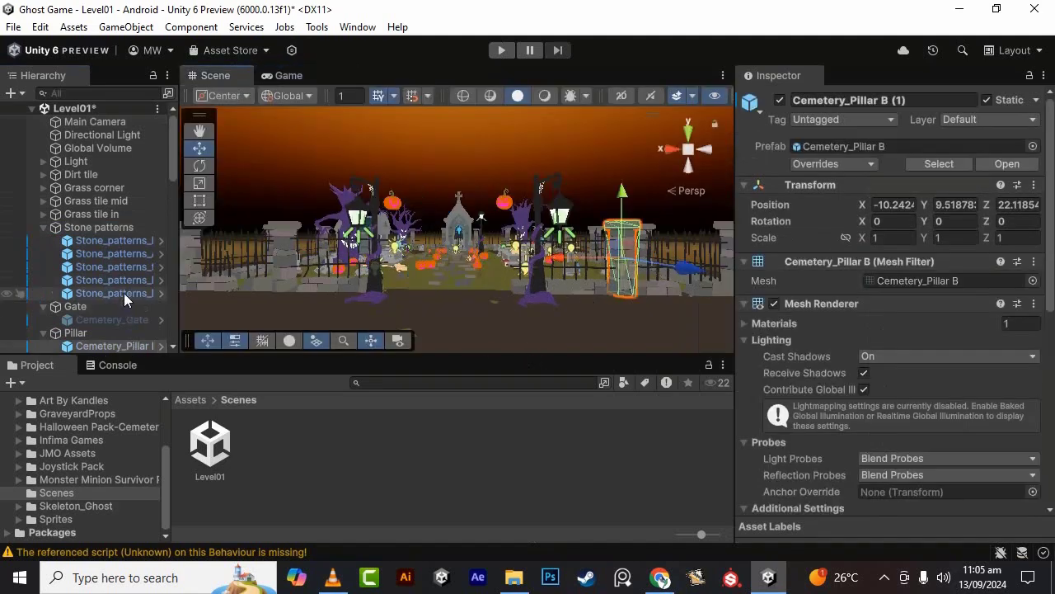
scroll(124, 293, "down", 3)
left_click(94, 235)
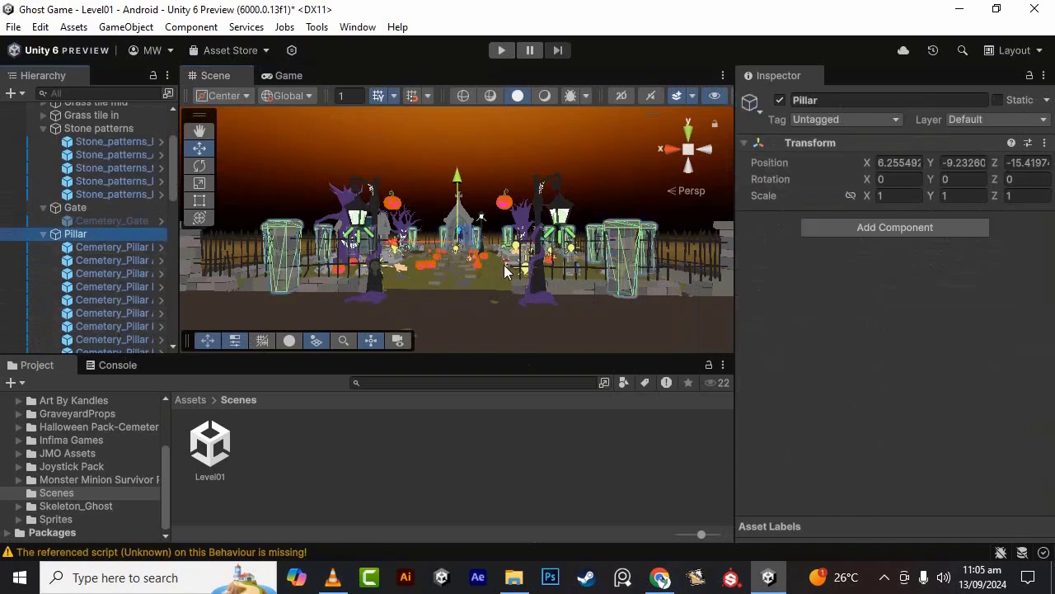
key("f")
left_click_drag(544, 258, 569, 262, "alt")
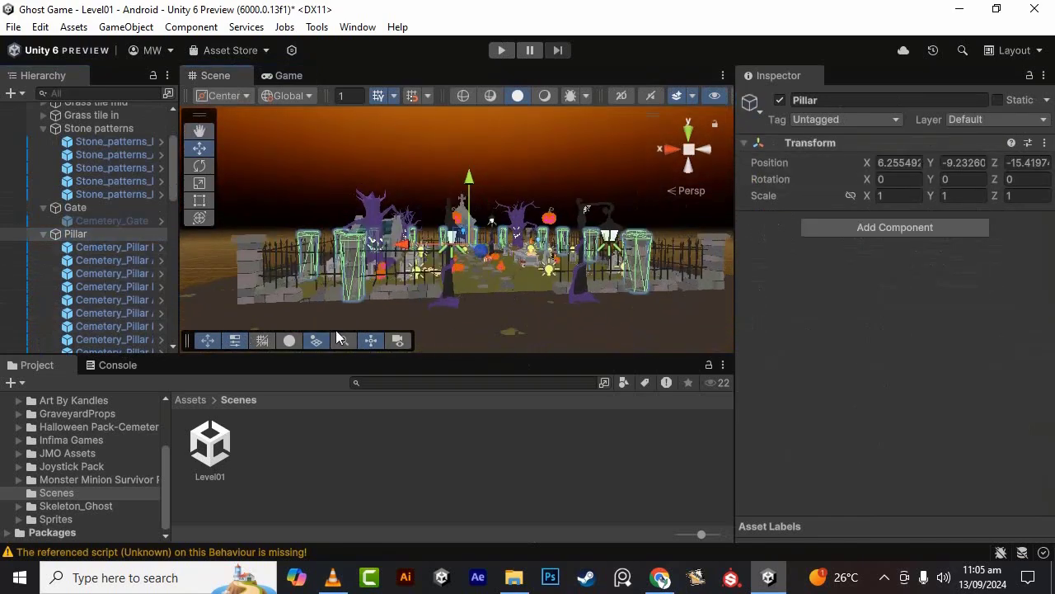
left_click(44, 234)
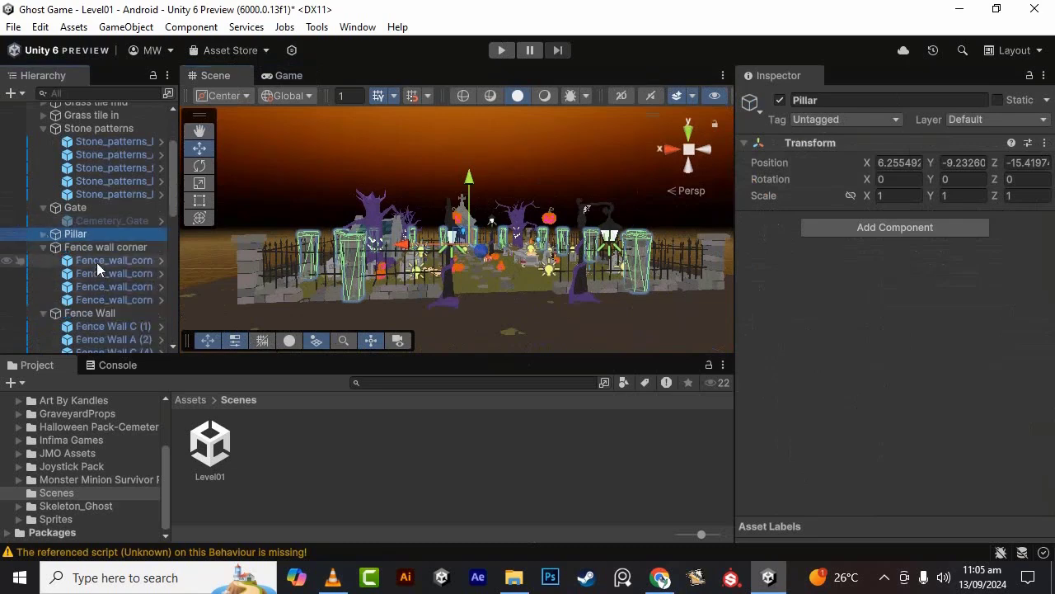
left_click(120, 248, "ctrl")
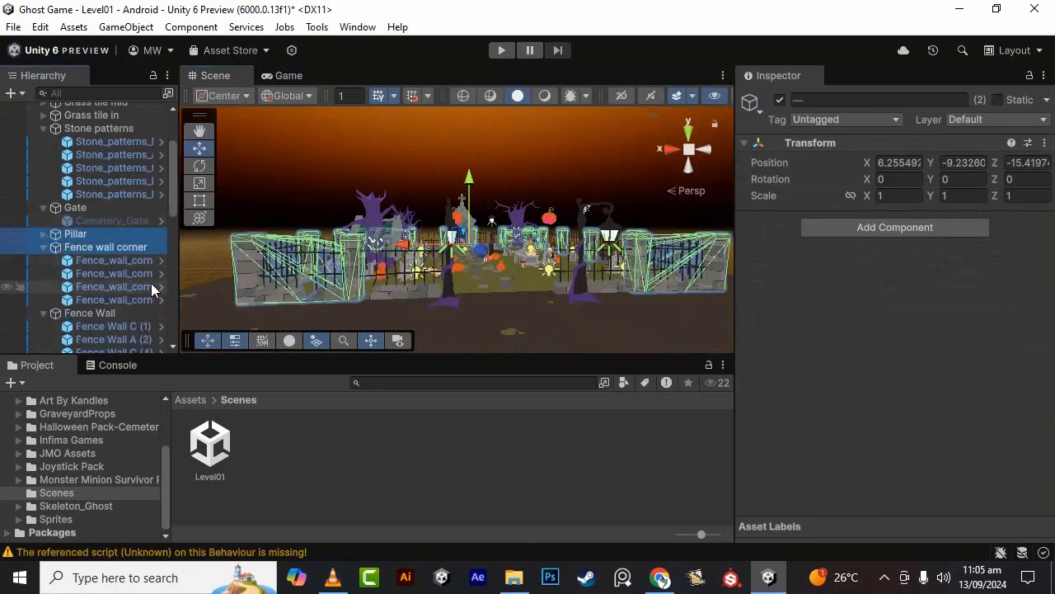
left_click(780, 100)
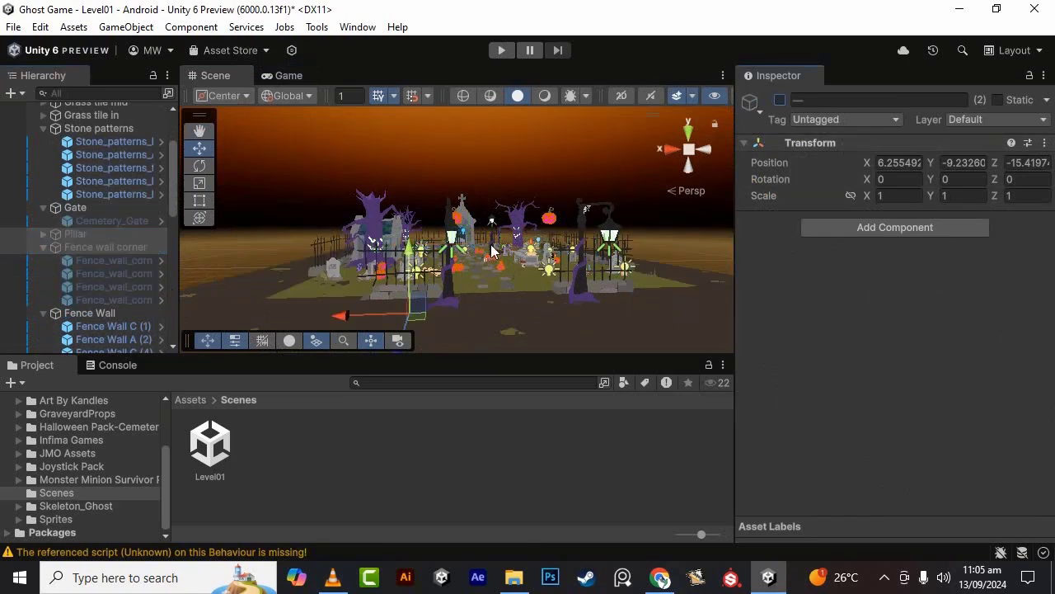
- Deactivate the Fence Wall group so that the remaining fence sections around the cemetery are hidden
left_click_drag(508, 241, 691, 259, "alt")
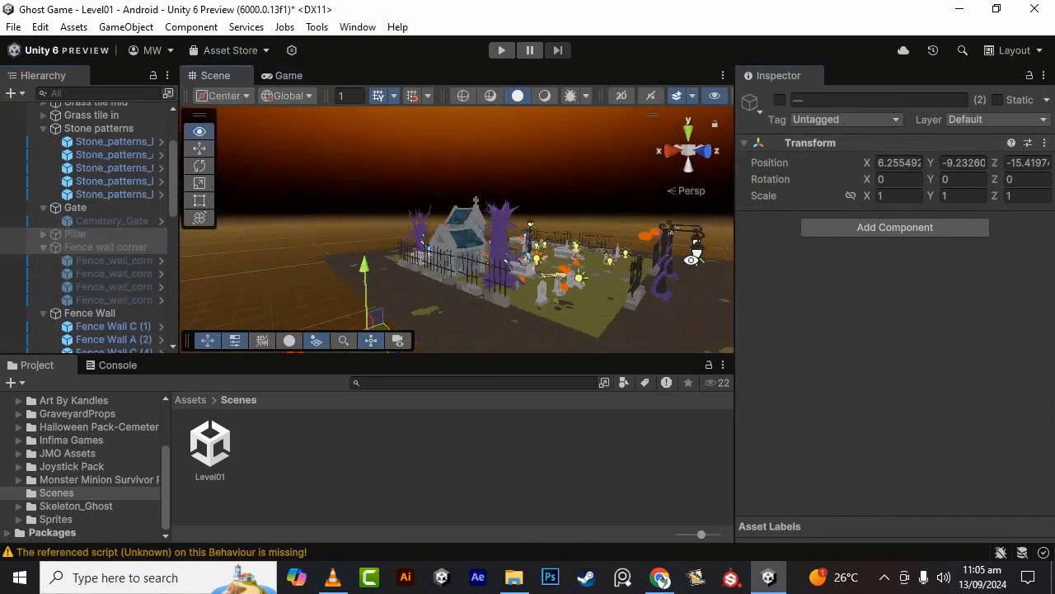
scroll(691, 260, "up", 10)
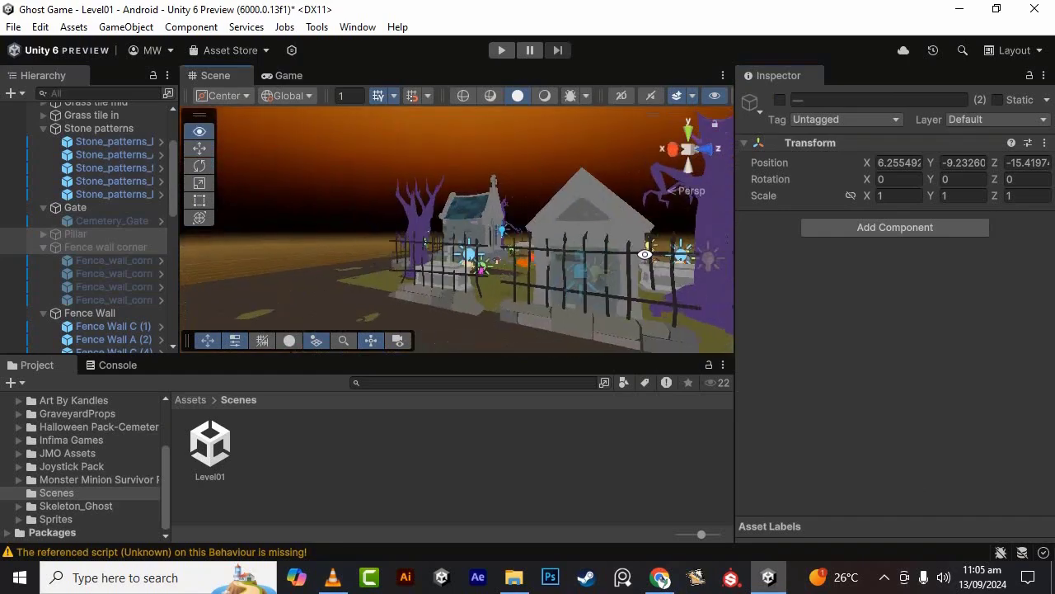
left_click_drag(645, 254, 577, 281, "alt")
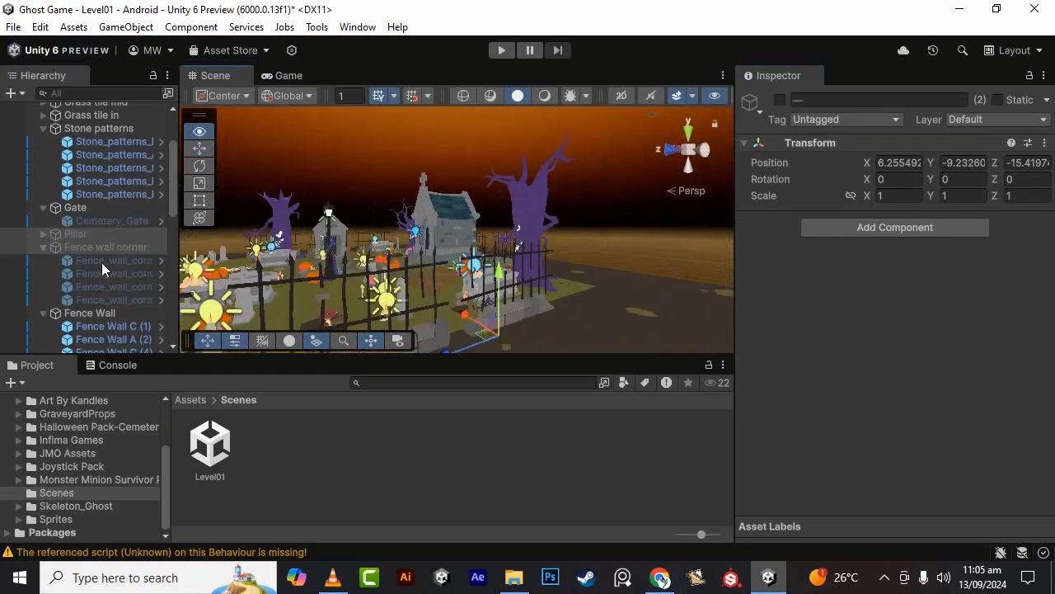
left_click_drag(101, 262, 452, 302, "alt")
left_click(453, 301)
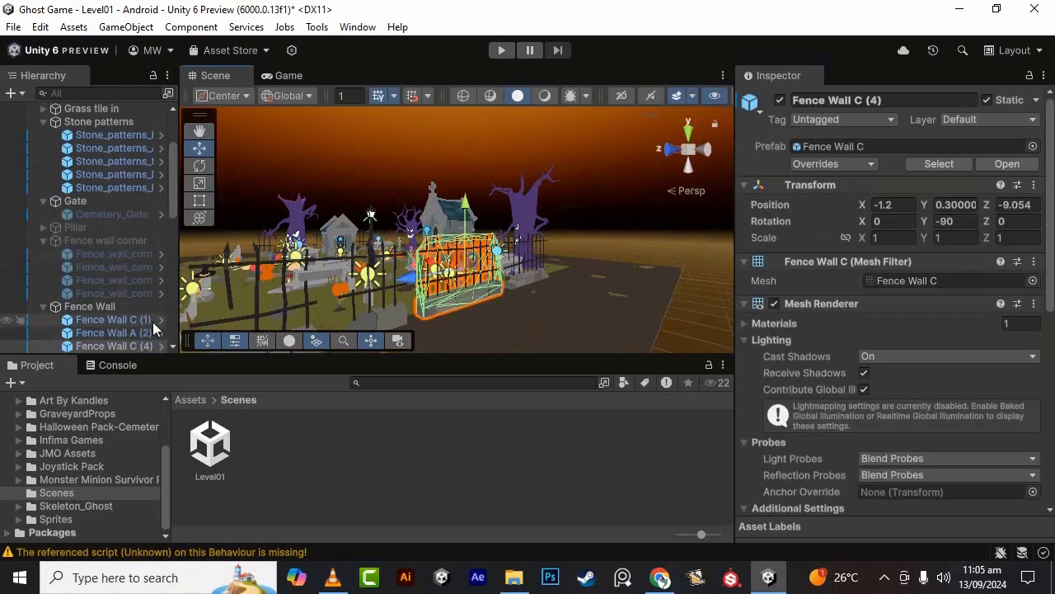
left_click(104, 307)
scroll(660, 265, "down", 3)
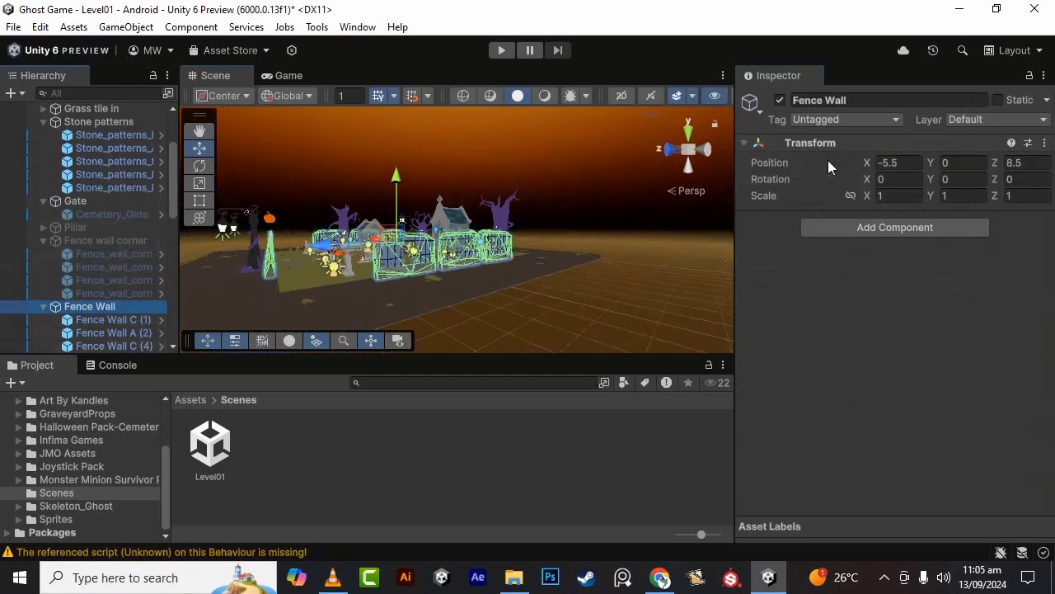
left_click(780, 100)
- Deactivate the two Street lamp_C posts that flank the cemetery entrance
left_click_drag(469, 267, 670, 275, "alt")
scroll(597, 289, "up", 3)
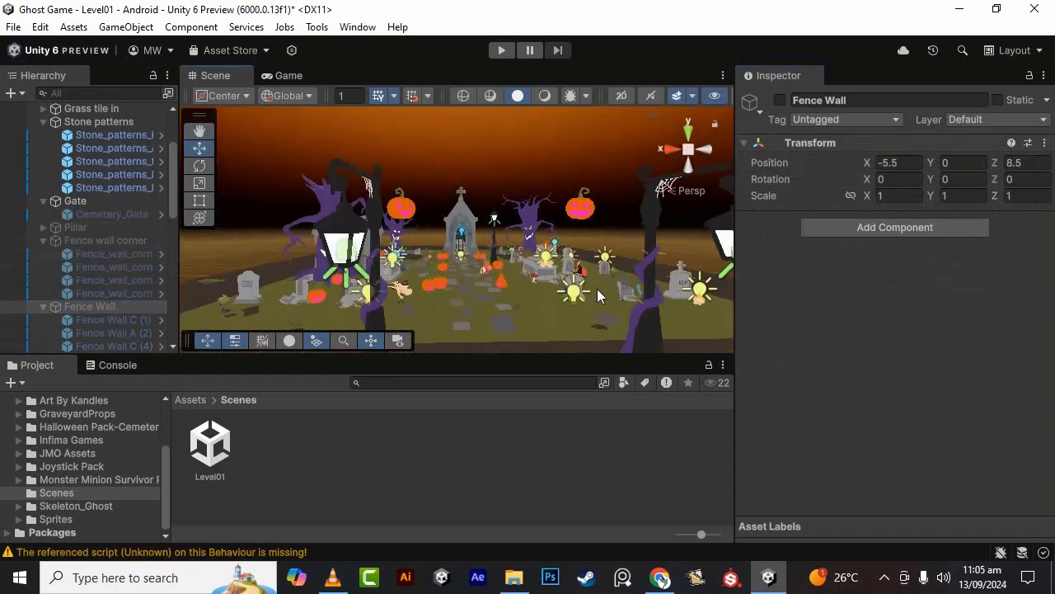
left_click(654, 314)
scroll(401, 214, "down", 2)
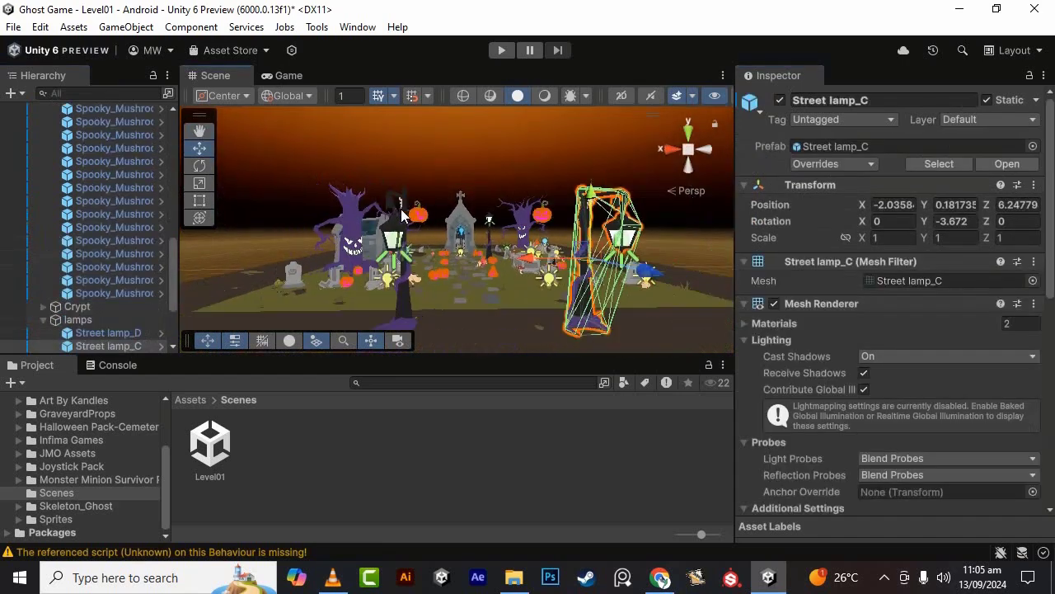
left_click(404, 306, "shift")
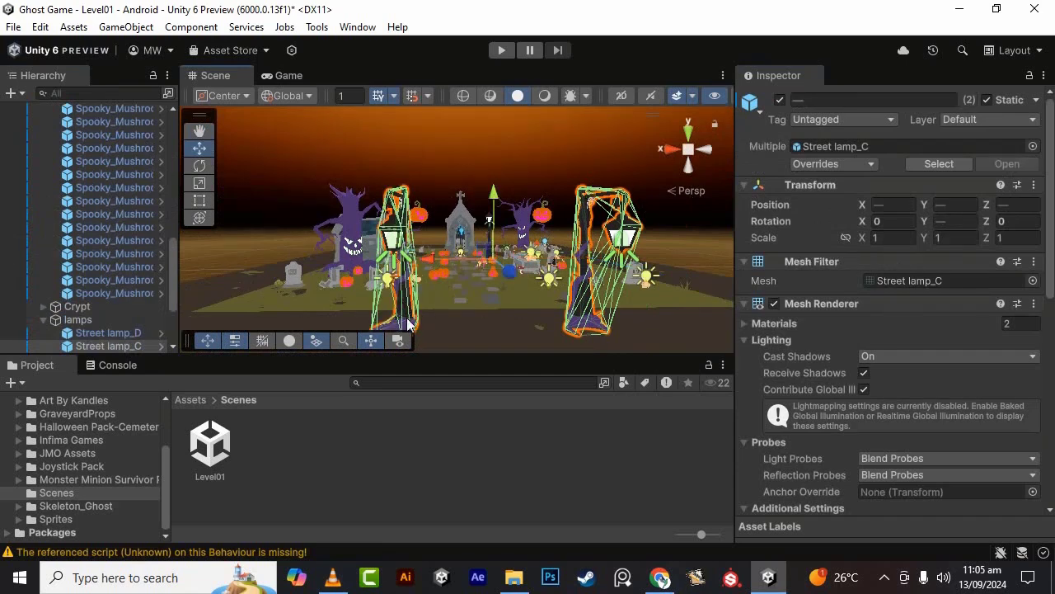
left_click(781, 101)
- Select the two floating pumpkins at the entrance and lower them to the ground on either side of the stone path
scroll(568, 310, "up", 3)
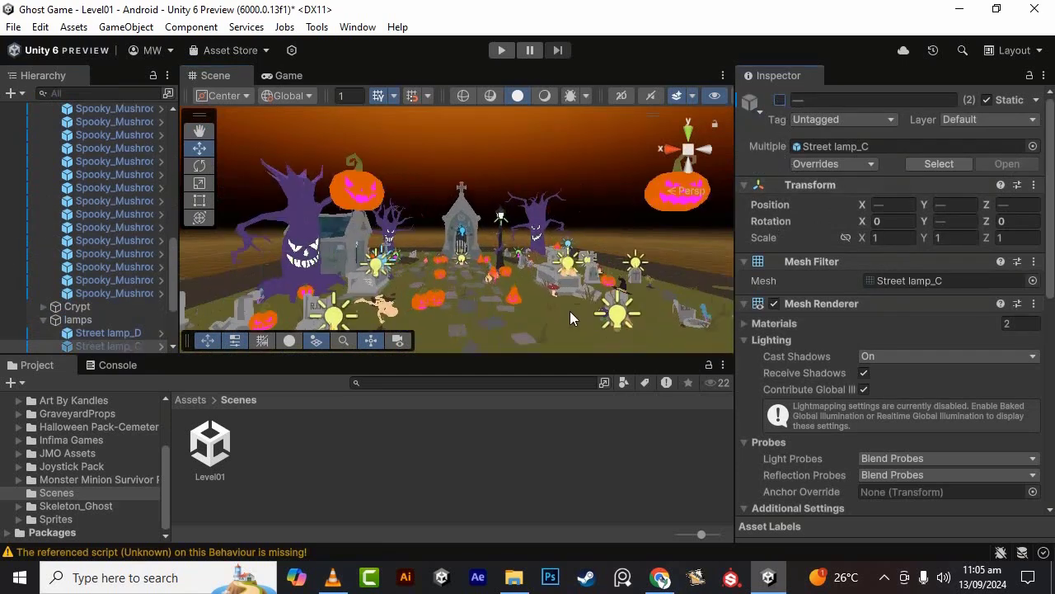
right_click_drag(570, 311, 571, 312)
right_click_drag(555, 309, 556, 315)
left_click(664, 230)
scroll(594, 270, "down", 3)
left_click_drag(381, 281, 425, 257, "alt")
scroll(437, 251, "up", 3)
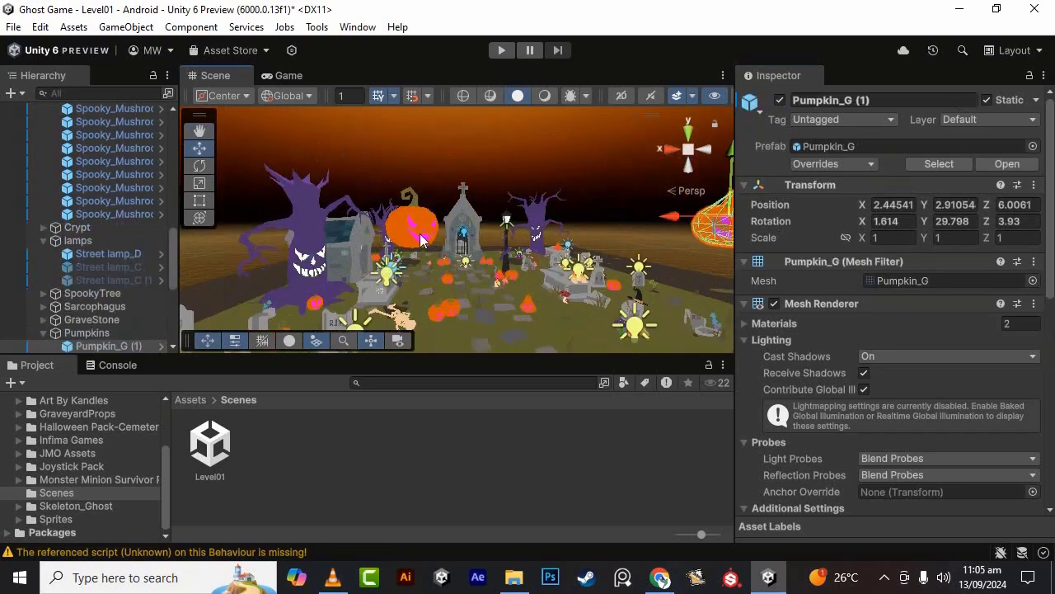
left_click(417, 234, "shift")
scroll(513, 274, "down", 2)
left_click_drag(514, 274, 527, 322, "alt")
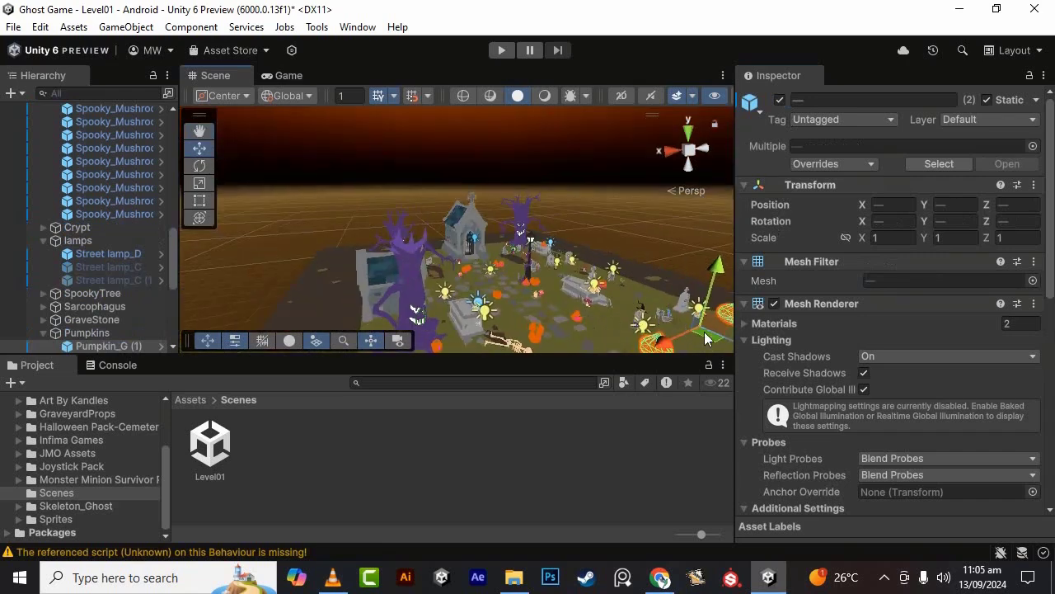
key("f")
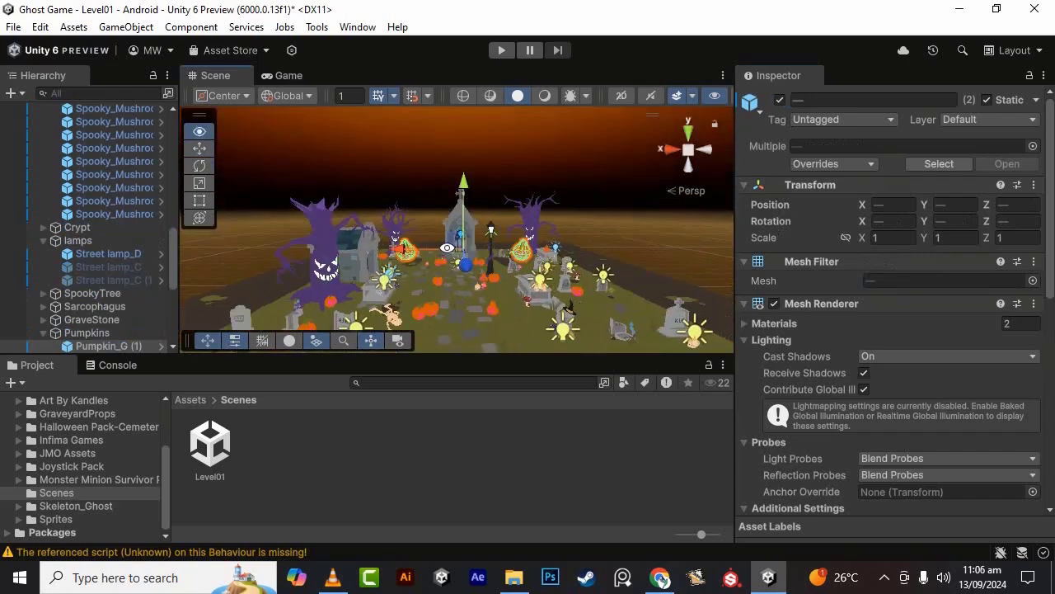
left_click_drag(469, 238, 484, 283)
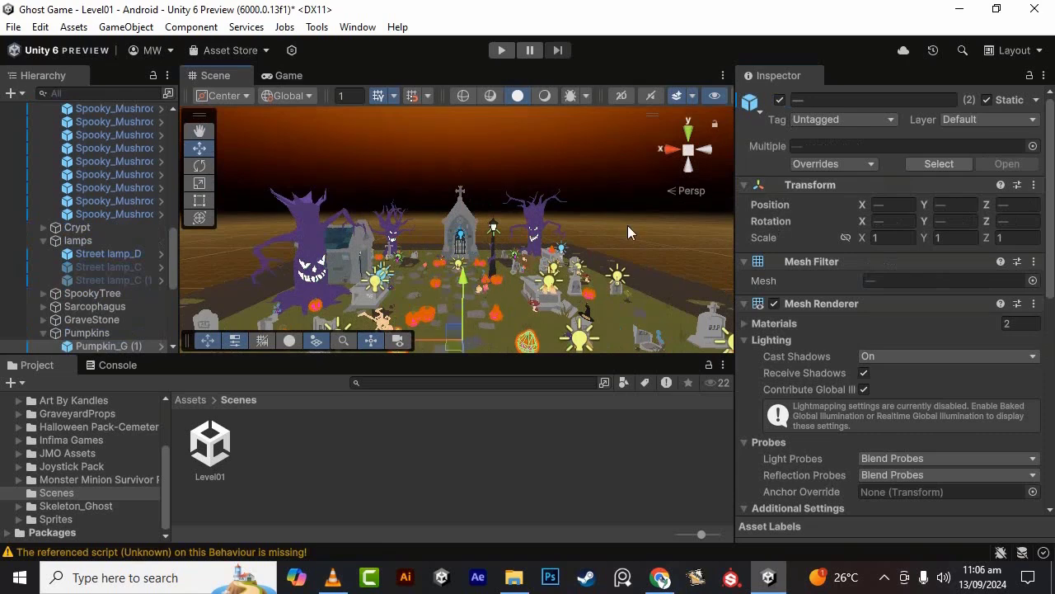
- Align the Main Camera with a closer Scene view centred on the crypt and stone path, and check the framing in the Game view
left_click(199, 127)
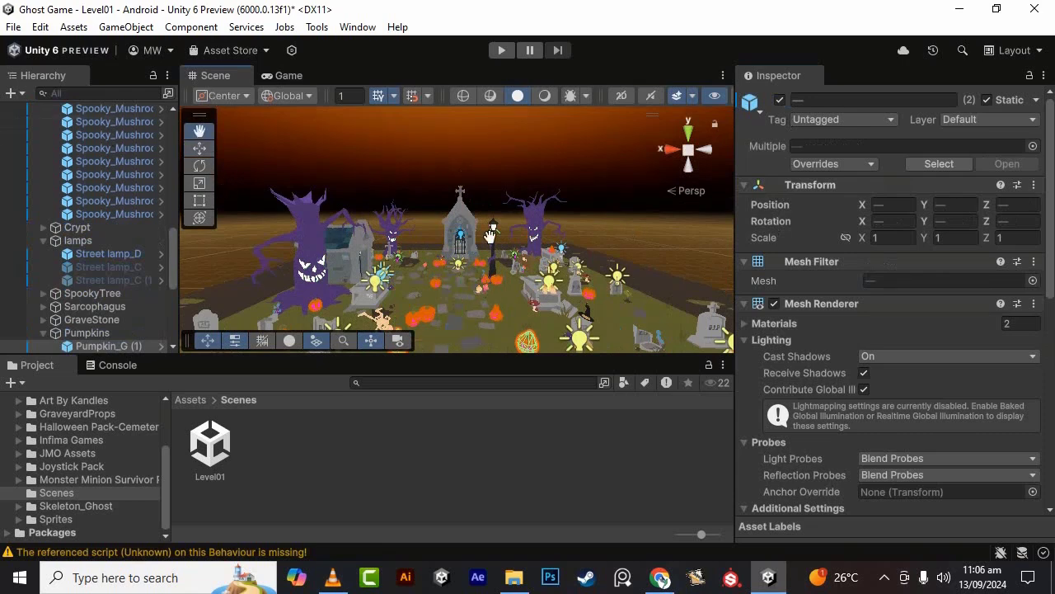
scroll(490, 237, "up", 6)
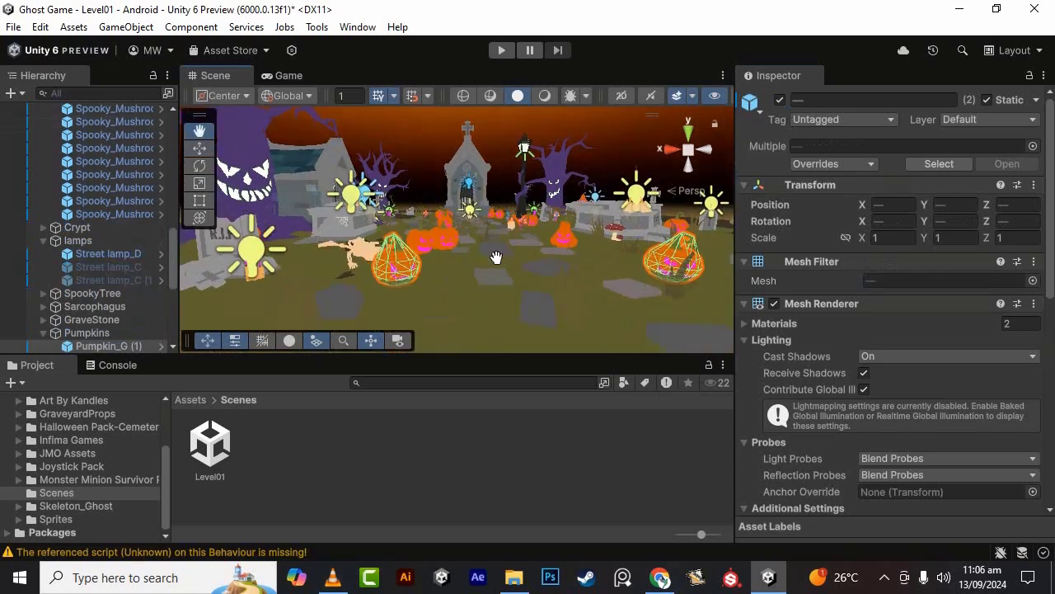
left_click(199, 147)
scroll(575, 232, "up", 2)
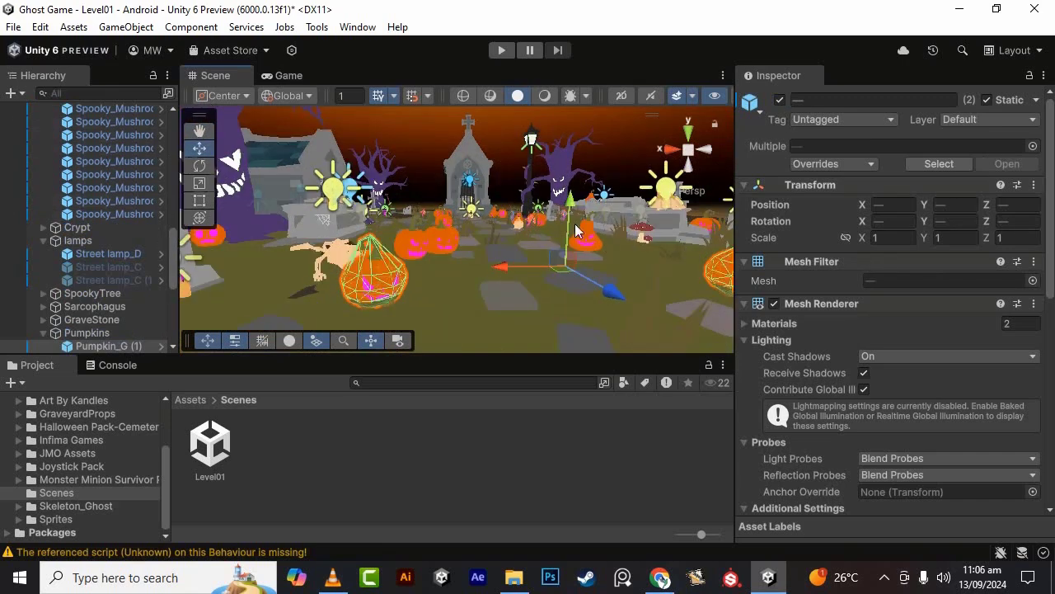
right_click_drag(575, 232, 575, 298, "alt")
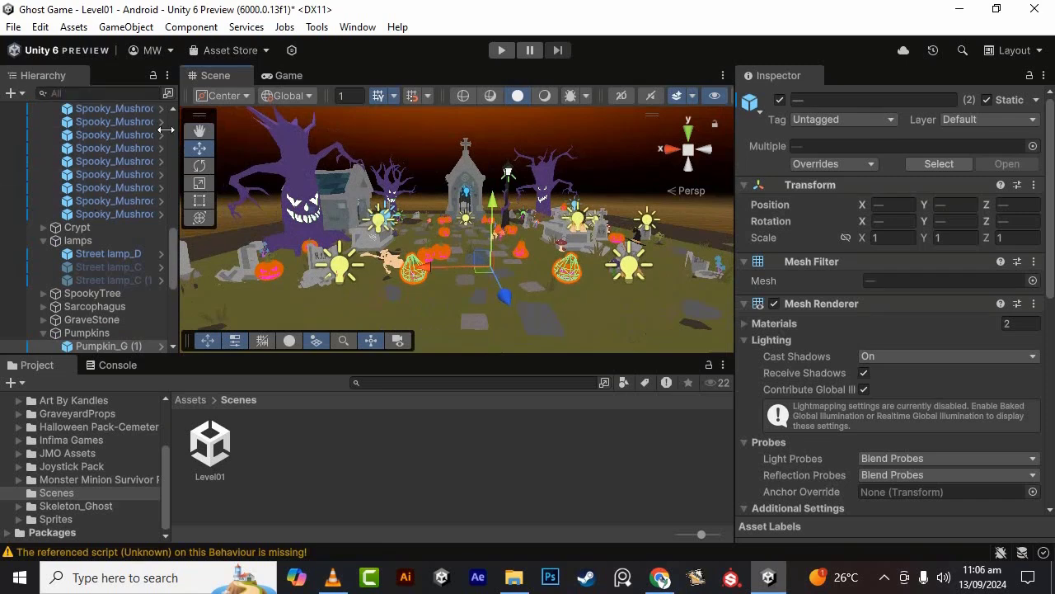
left_click(199, 132)
left_click_drag(523, 155, 466, 139)
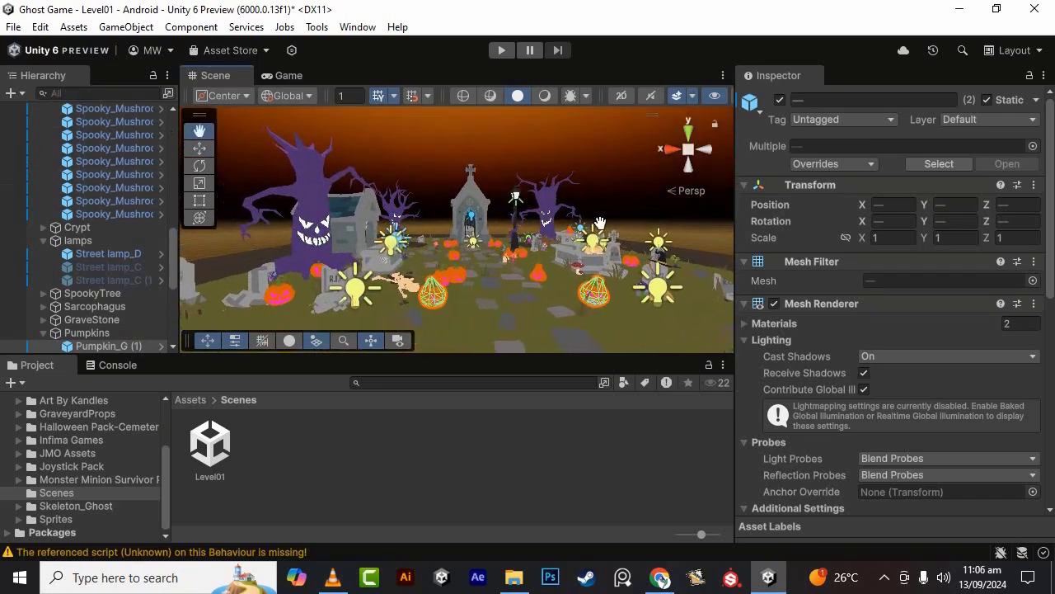
left_click_drag(600, 223, 501, 245, "alt")
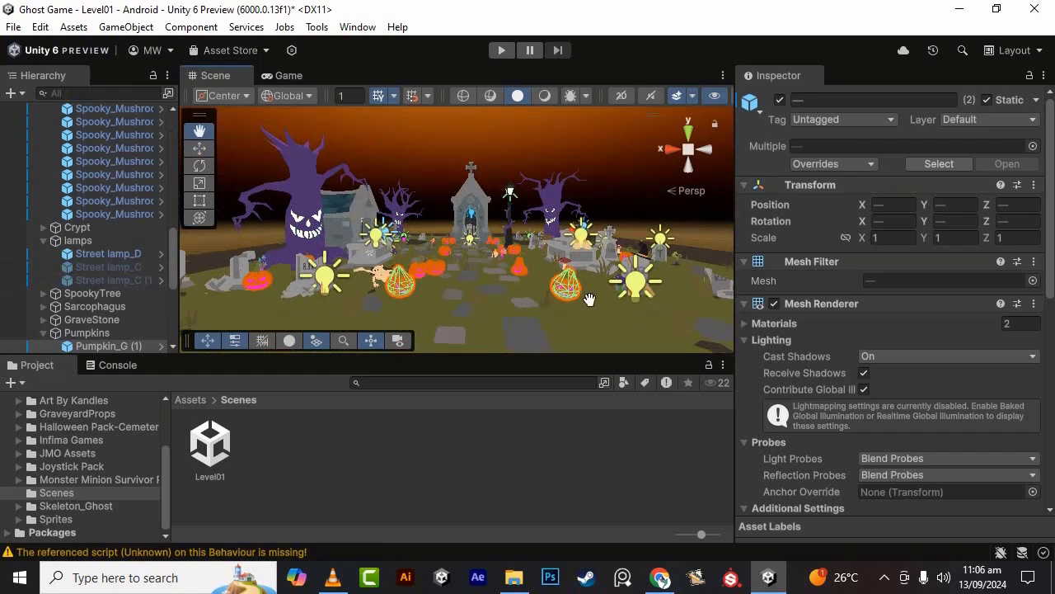
left_click_drag(516, 287, 525, 285)
scroll(107, 330, "up", 10)
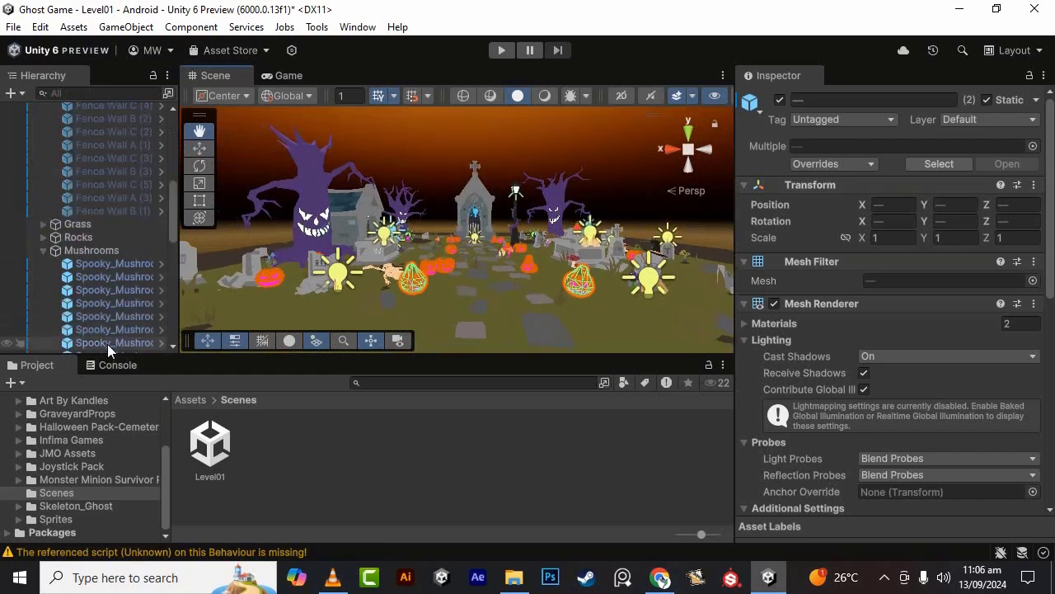
left_click(98, 122)
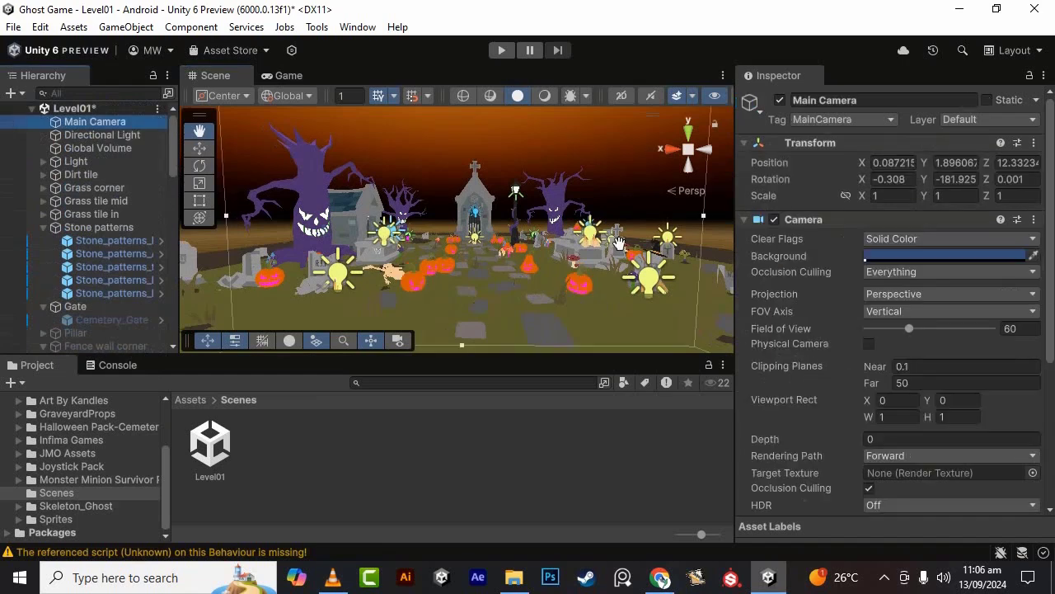
key("ctrl+shift+f")
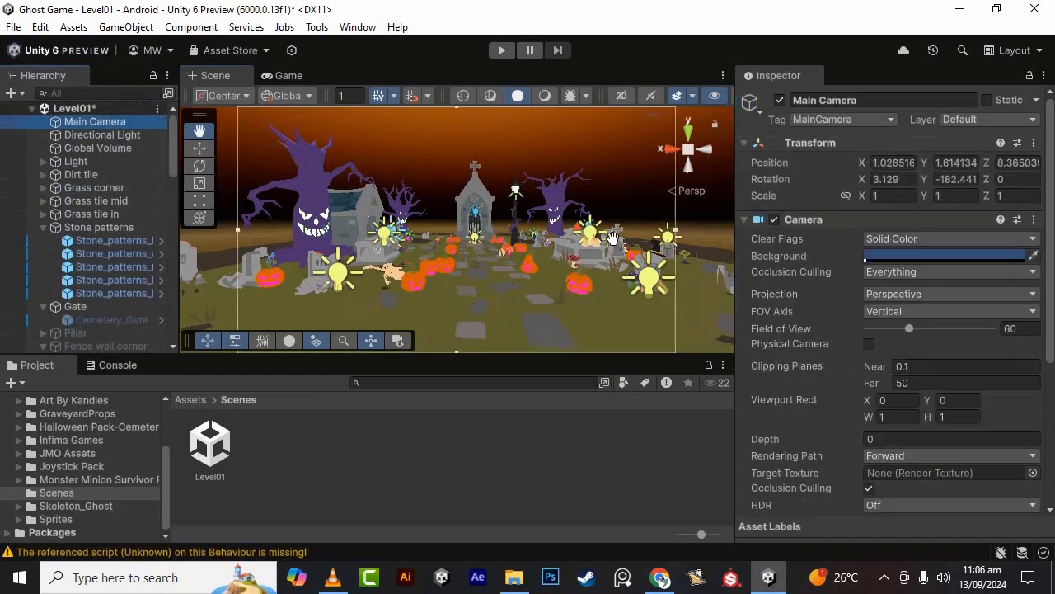
left_click(288, 75)
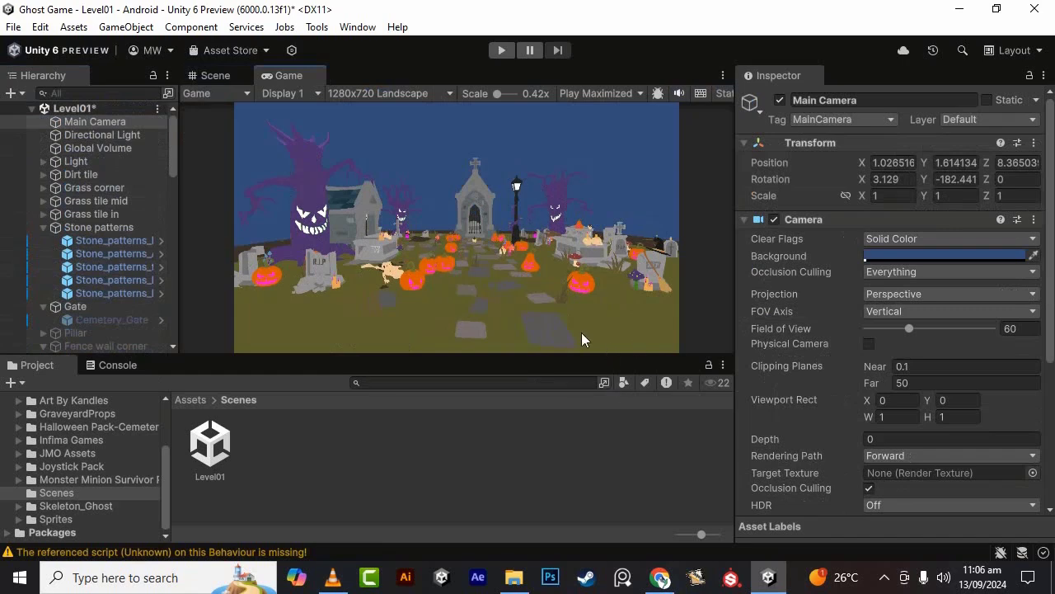
- Save the Level01 scene and collapse the Stone patterns, Gate, Fence wall corner and Fence Wall groups in the hierarchy
left_click(218, 77)
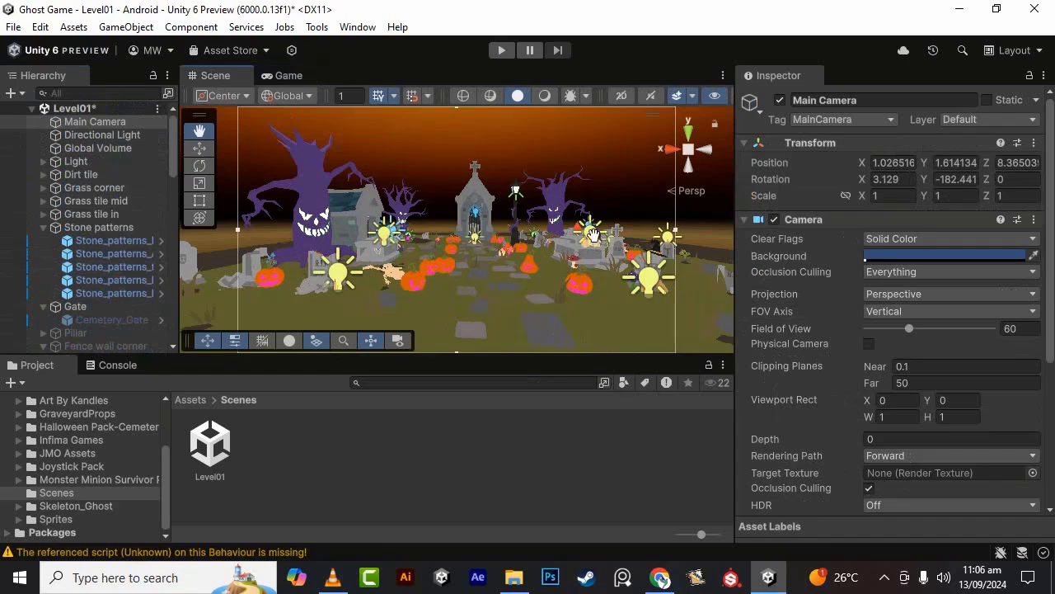
key("ctrl+s")
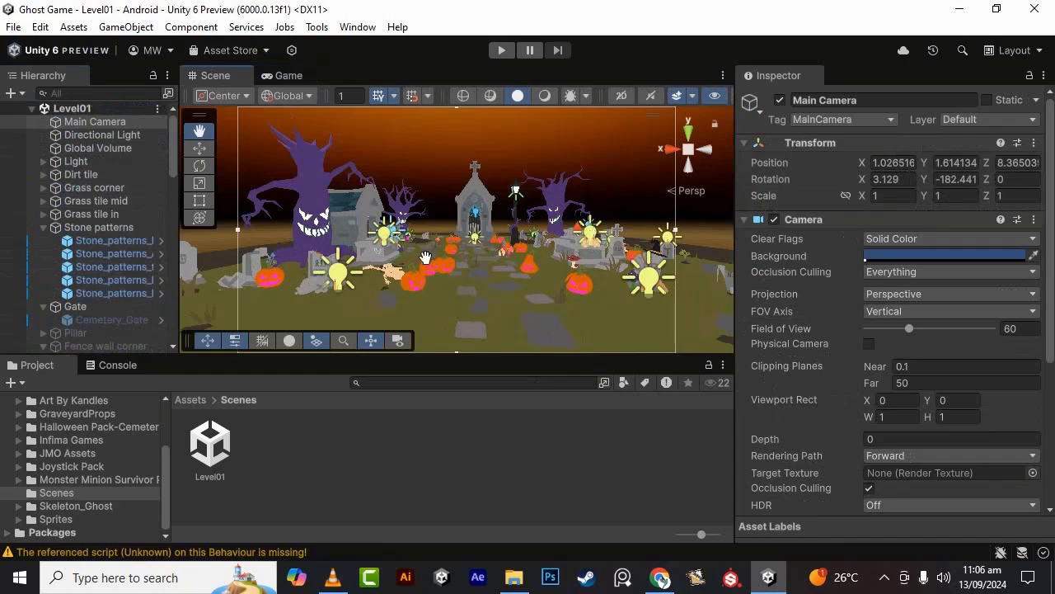
left_click(42, 214)
left_click(43, 214)
left_click(43, 228)
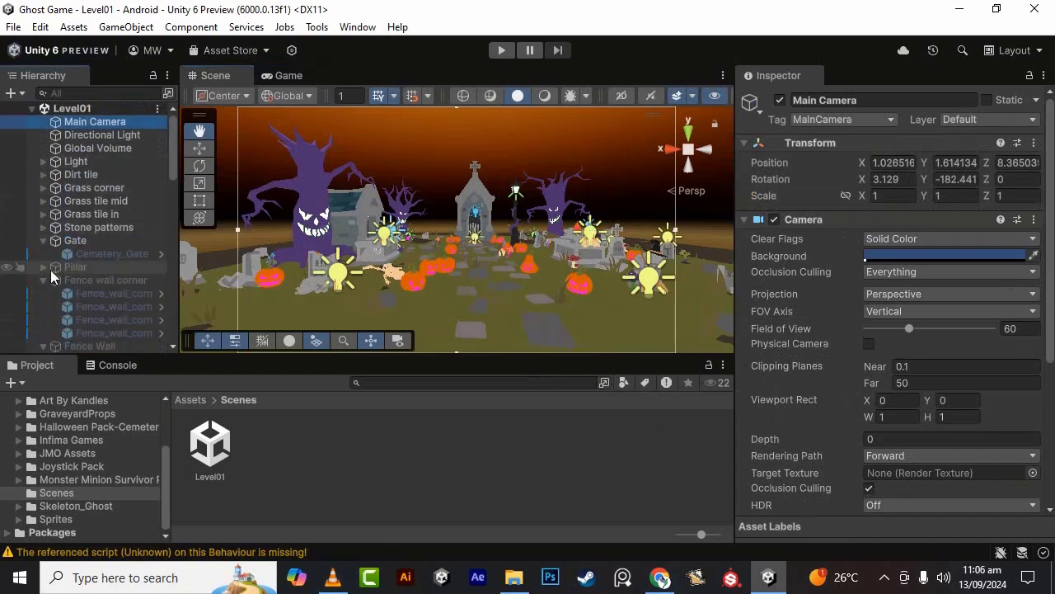
left_click(43, 240)
left_click(43, 266)
left_click(43, 266)
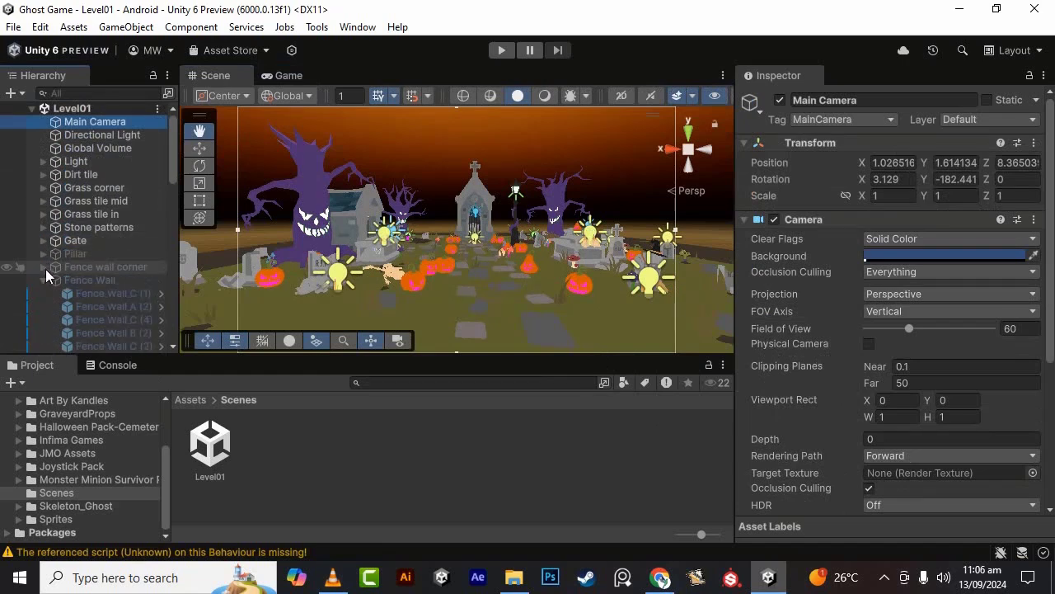
left_click(43, 279)
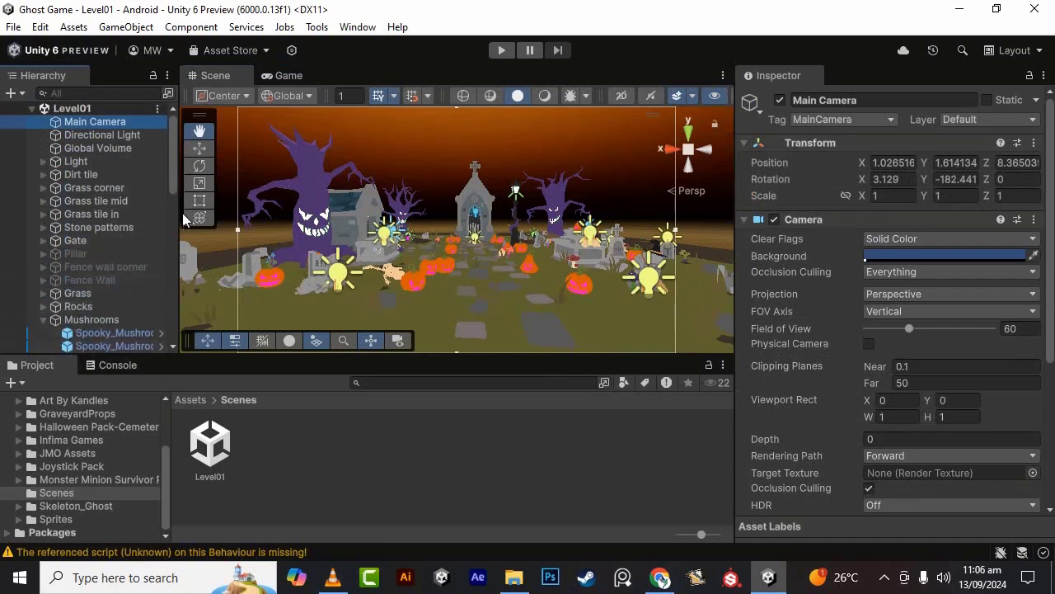
left_click(220, 75)
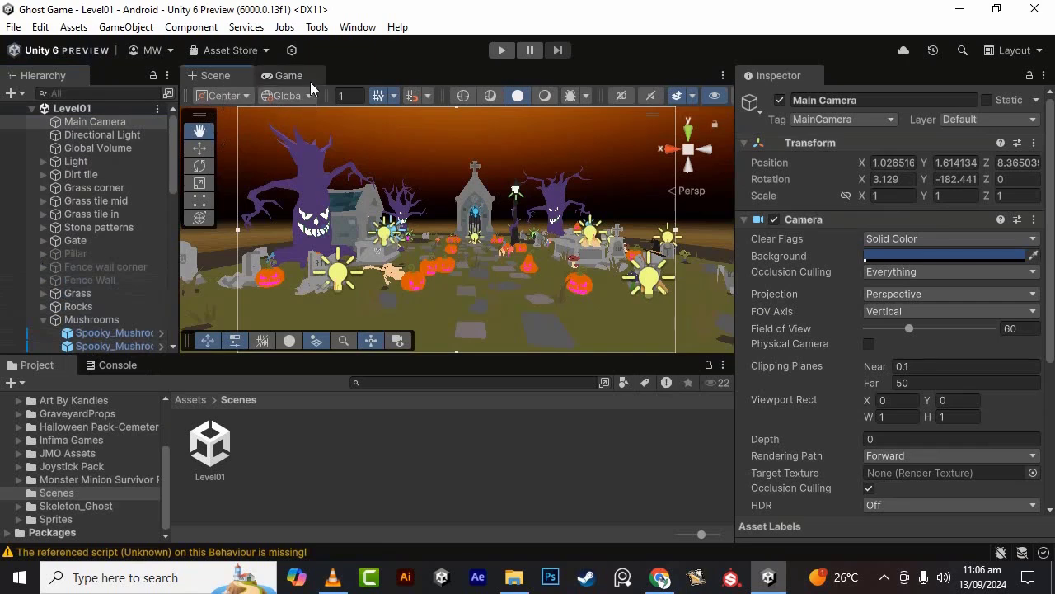
- Find the parent group of the point lights placed around the graves and deactivate that Light group
left_click(200, 149)
left_click(713, 312)
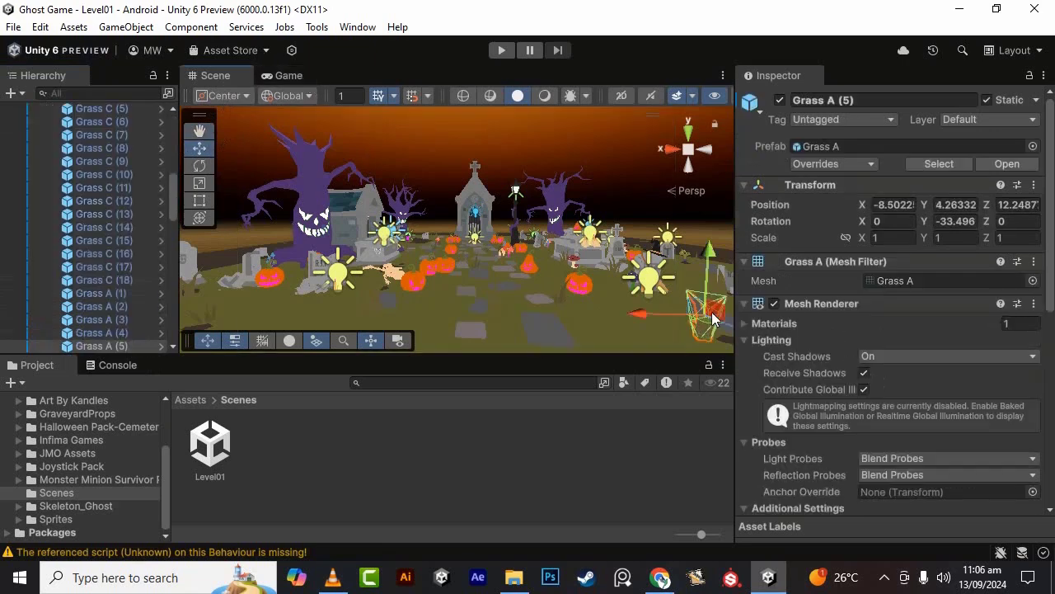
left_click_drag(497, 203, 595, 281, "alt")
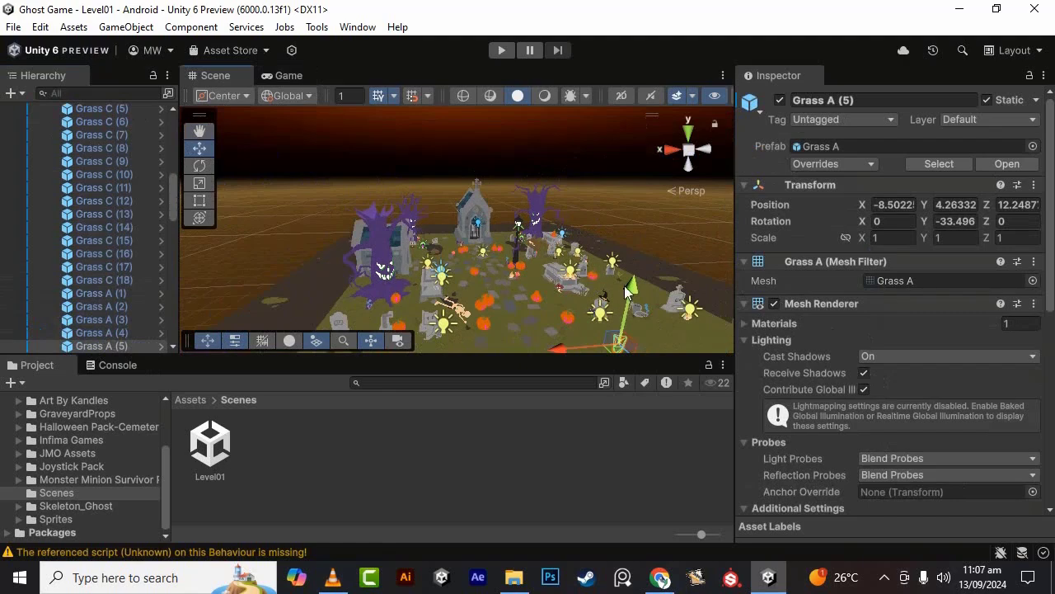
key("w")
right_click_drag(501, 281, 513, 261)
scroll(495, 238, "down", 3)
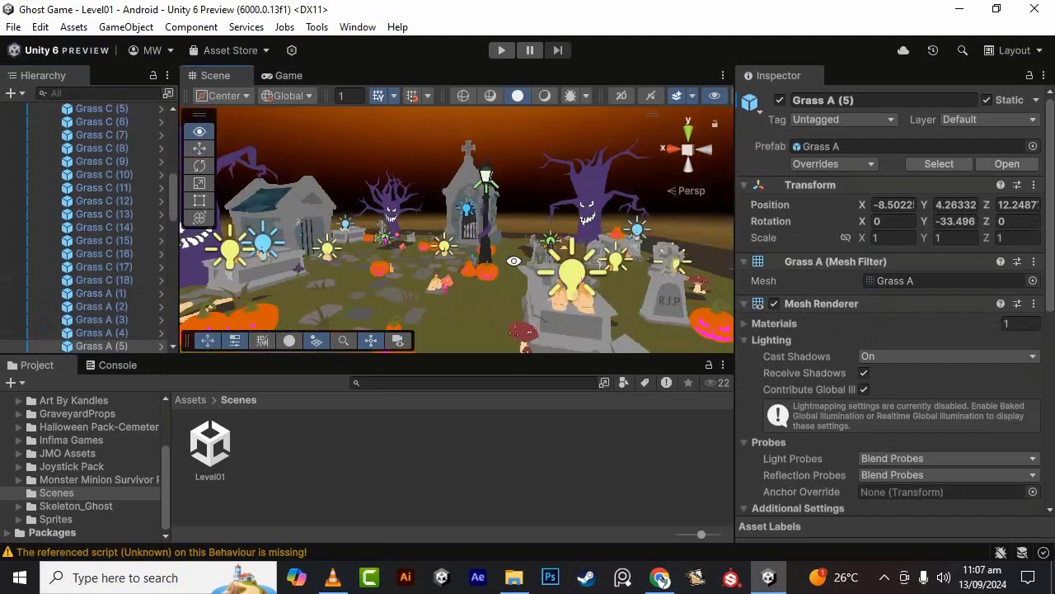
left_click(553, 275)
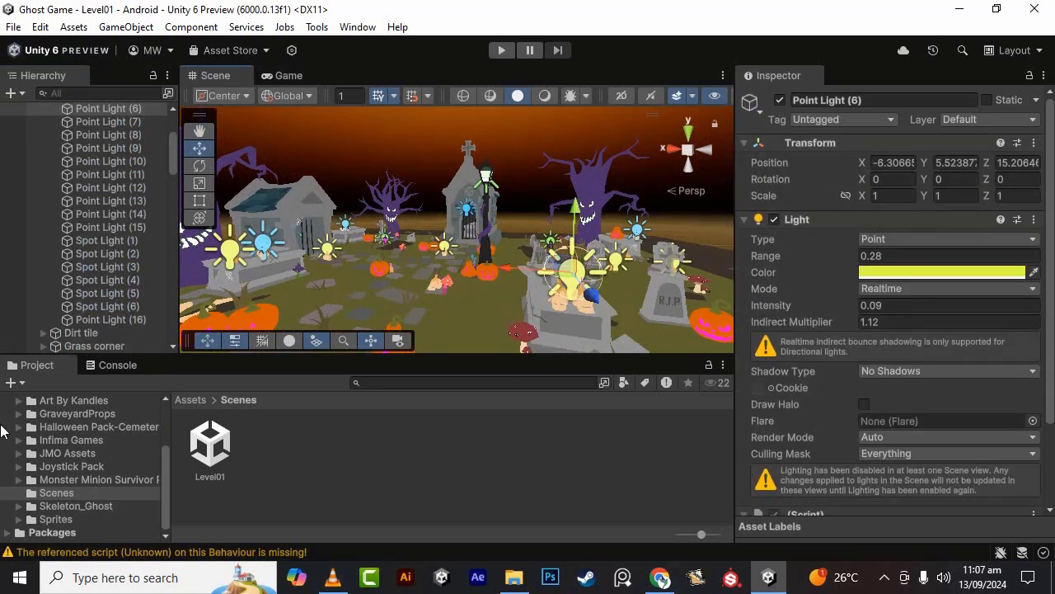
scroll(122, 324, "up", 4)
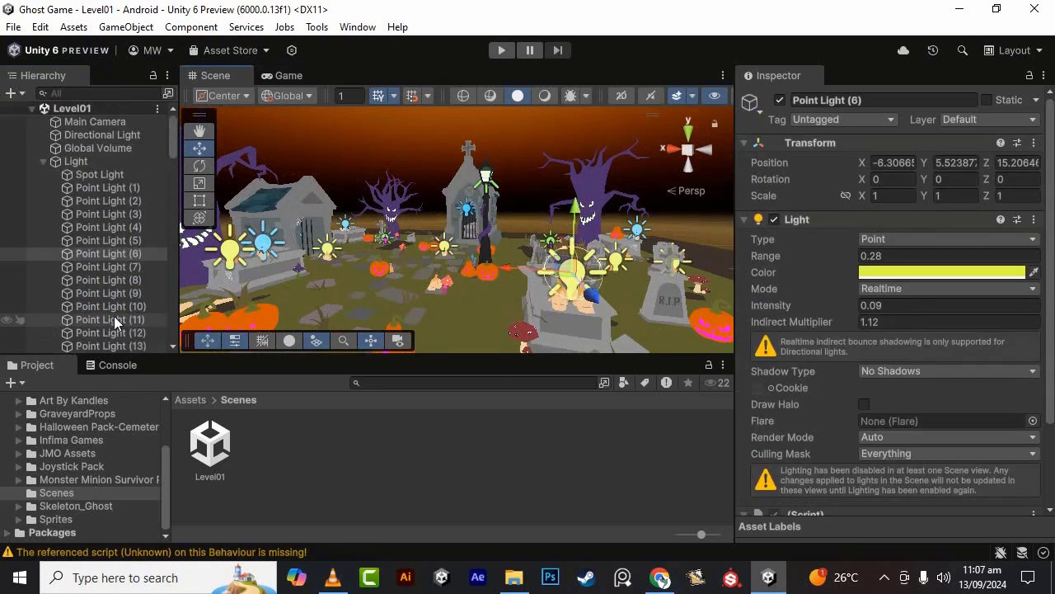
left_click(93, 164)
left_click(781, 101)
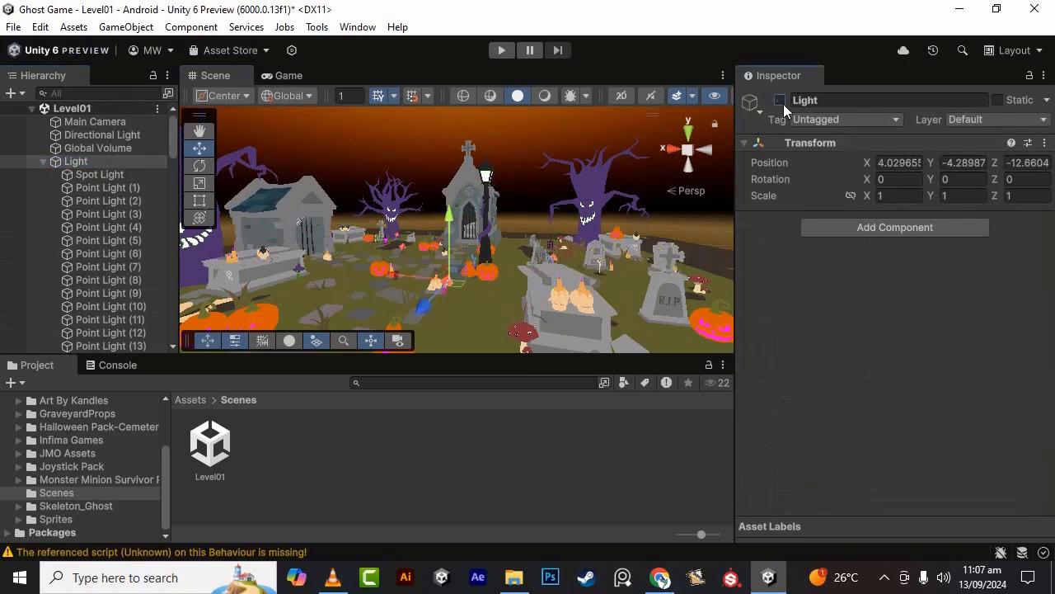
- Delete the deactivated Light, Pillar, Fence wall corner and Fence Wall groups from the scene
scroll(529, 278, "down", 5)
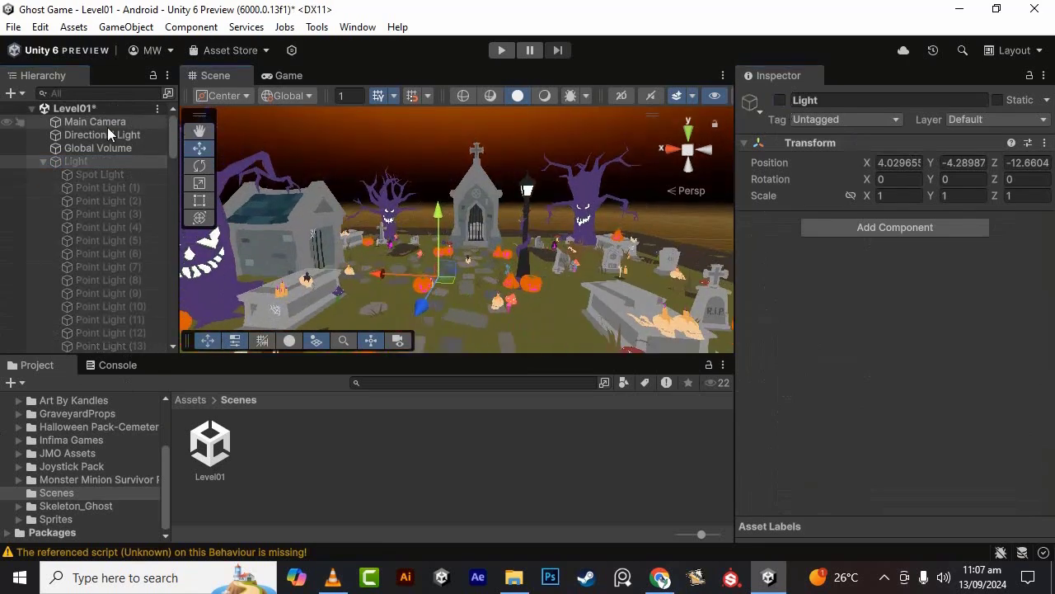
scroll(540, 278, "down", 5)
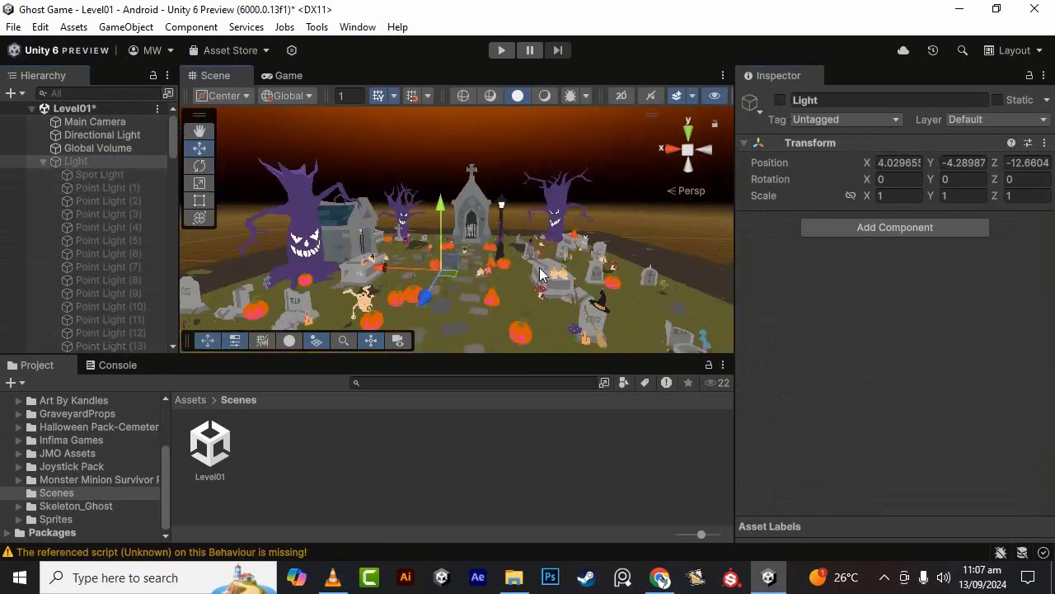
scroll(565, 281, "up", 4)
scroll(564, 273, "up", 5)
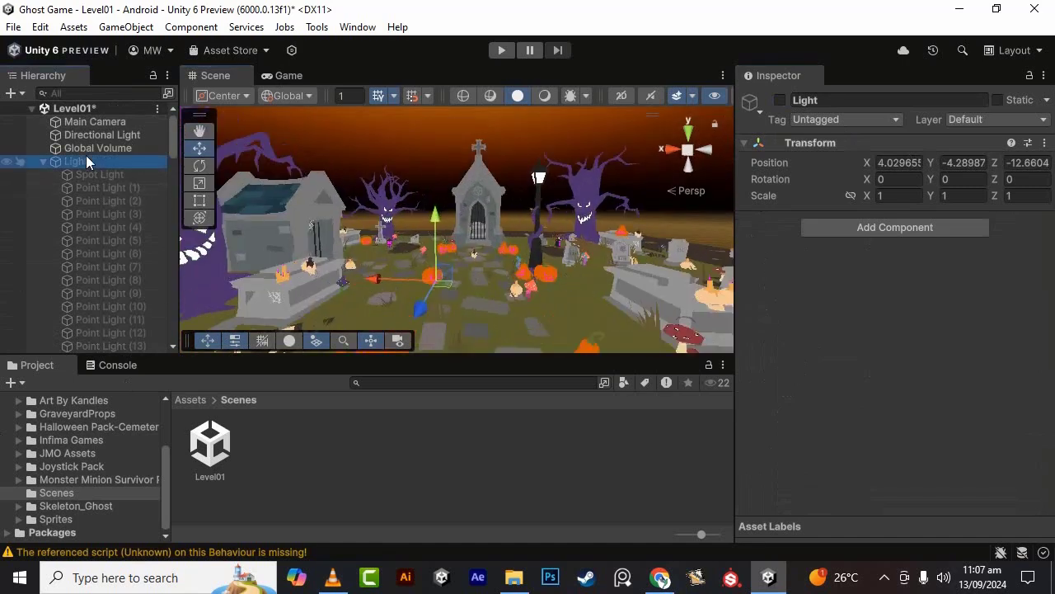
key("Delete")
left_click(113, 239)
key("Delete")
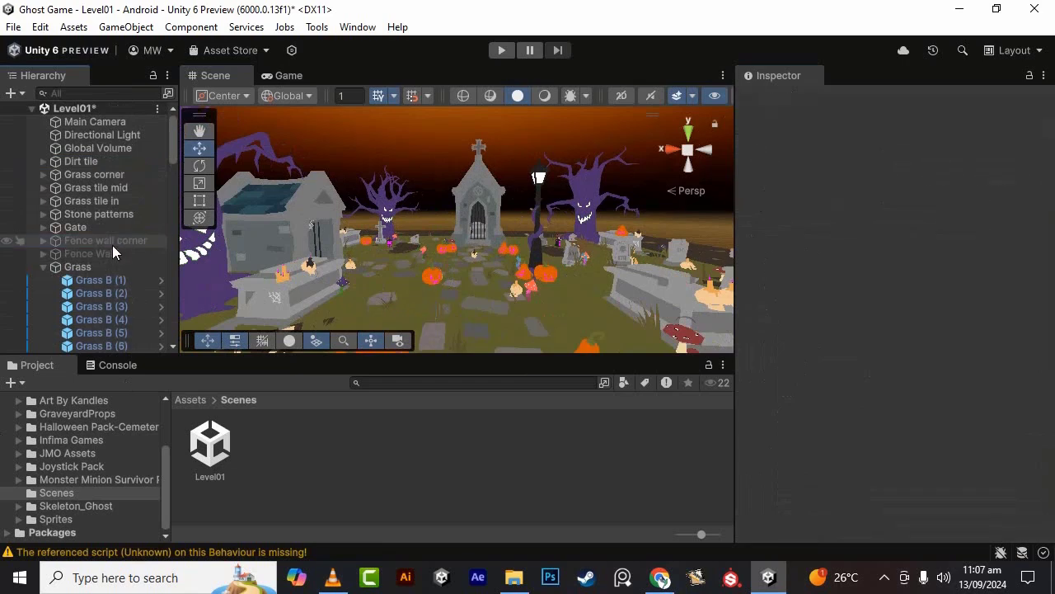
left_click(111, 241)
key("Delete")
left_click(112, 244)
key("Delete")
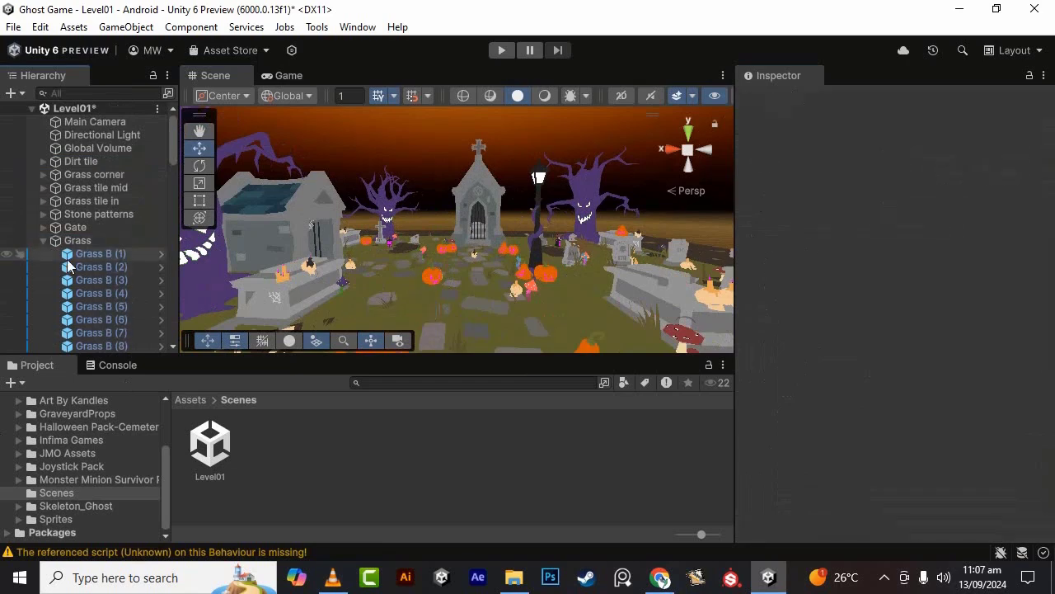
- Collapse the Grass, Mushrooms and lamps groups in the hierarchy
left_click(43, 240)
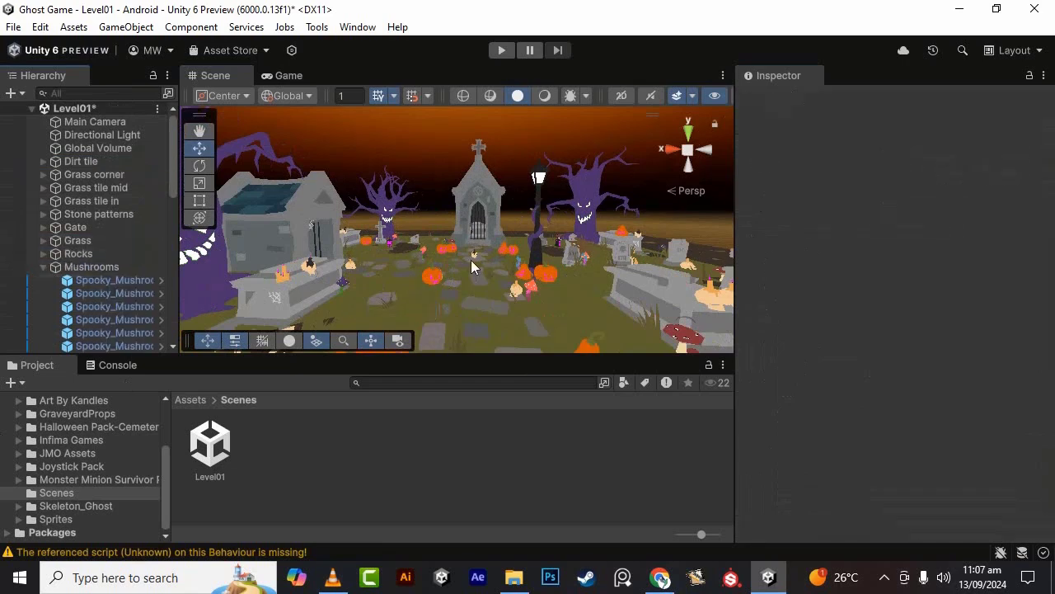
left_click(39, 267)
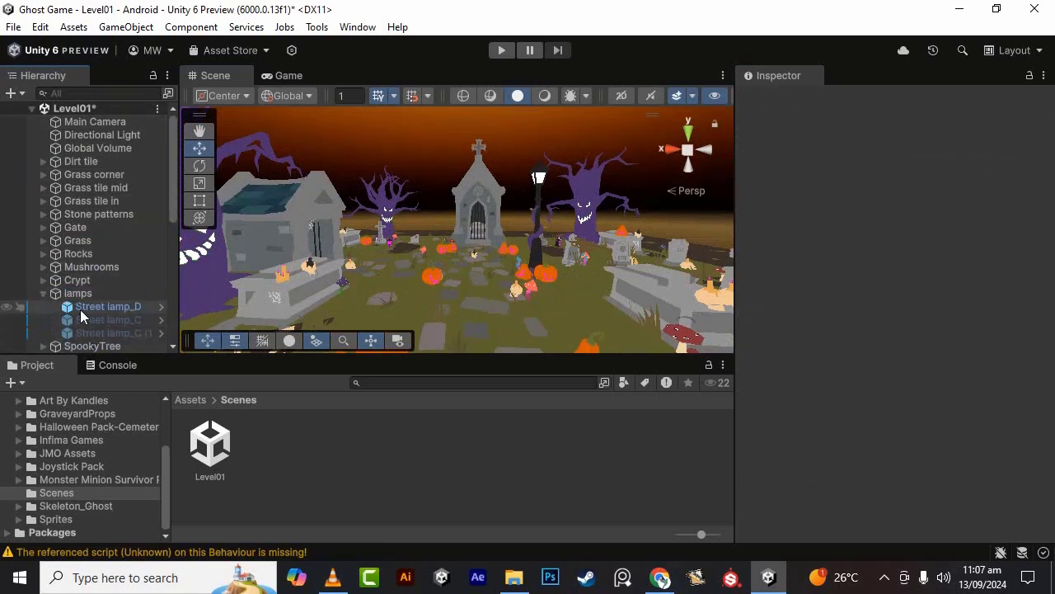
left_click(43, 293)
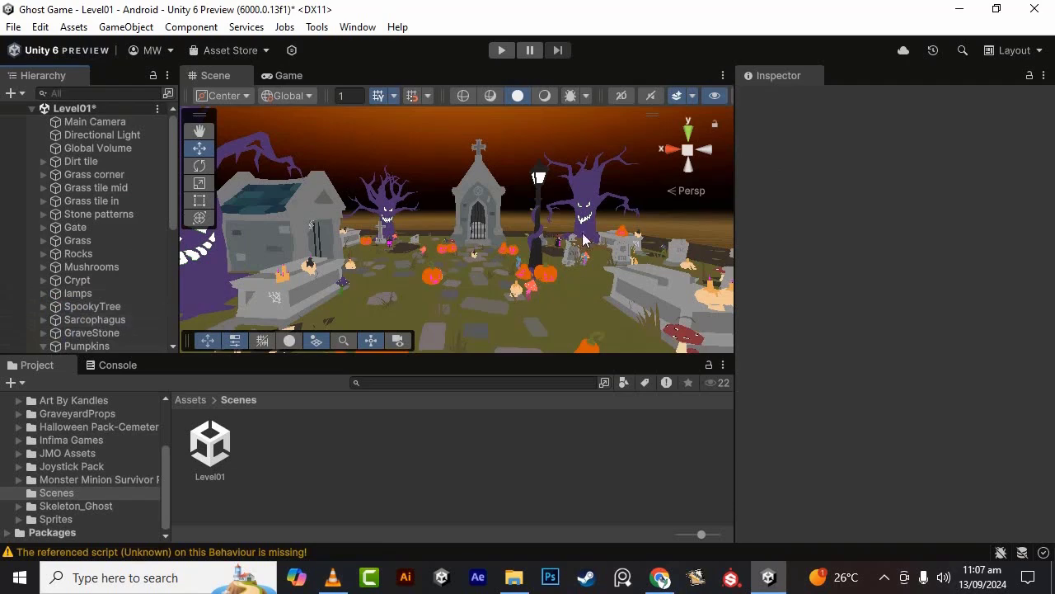
- Check the cemetery in the Scene and Game views after the deletions and save the Level01 scene
scroll(588, 244, "down", 5)
left_click_drag(586, 249, 539, 288, "alt")
scroll(540, 297, "up", 4)
left_click(288, 75)
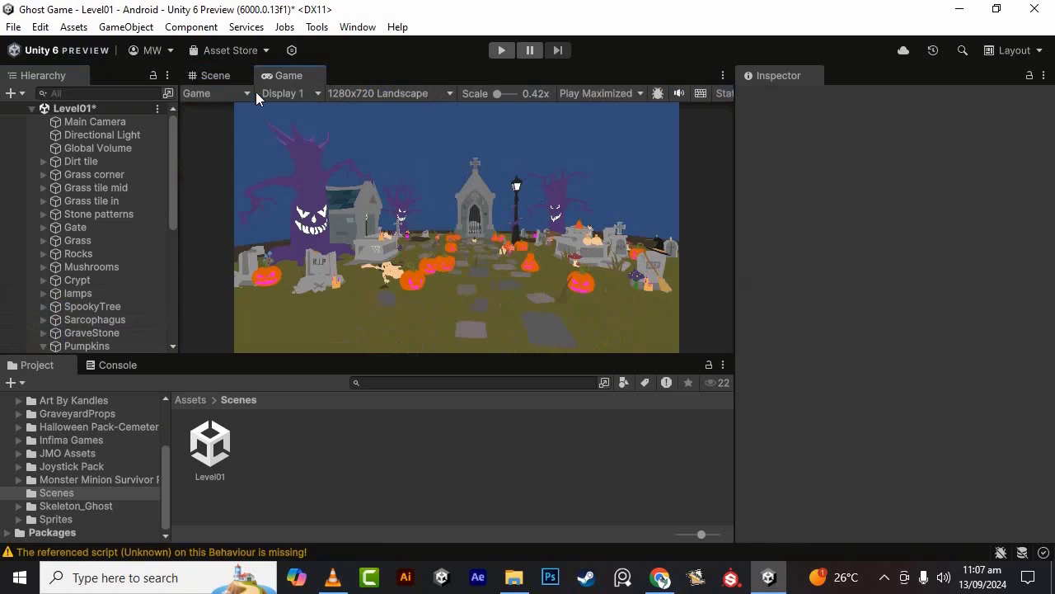
left_click(209, 75)
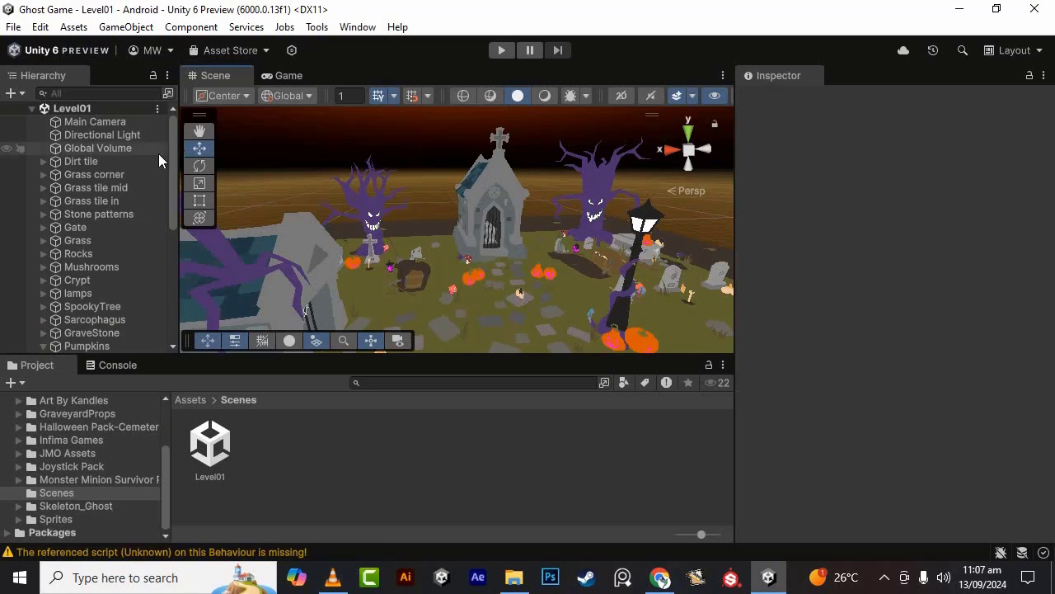
- Inspect the Global Volume and Dirt tile objects, and collapse the Pumpkins group in the hierarchy
left_click(122, 149)
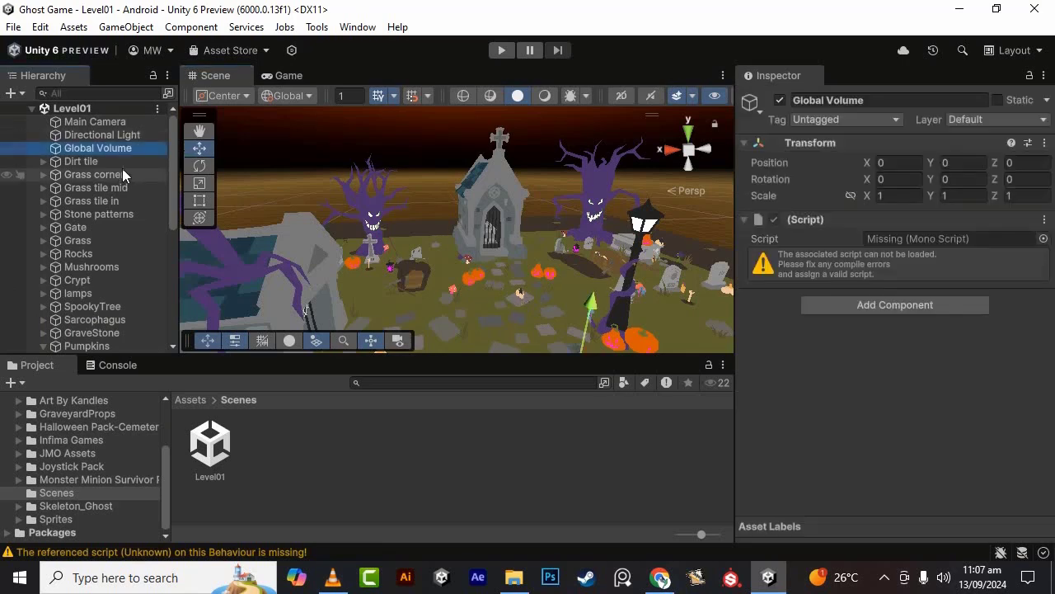
left_click(124, 162)
scroll(151, 249, "down", 5)
scroll(146, 244, "up", 4)
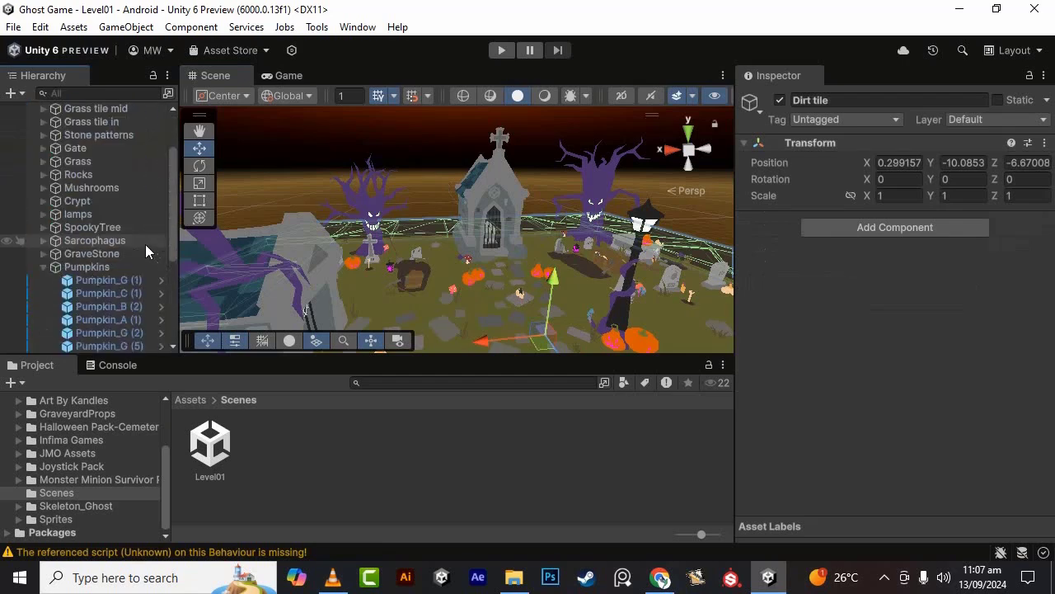
left_click(50, 316)
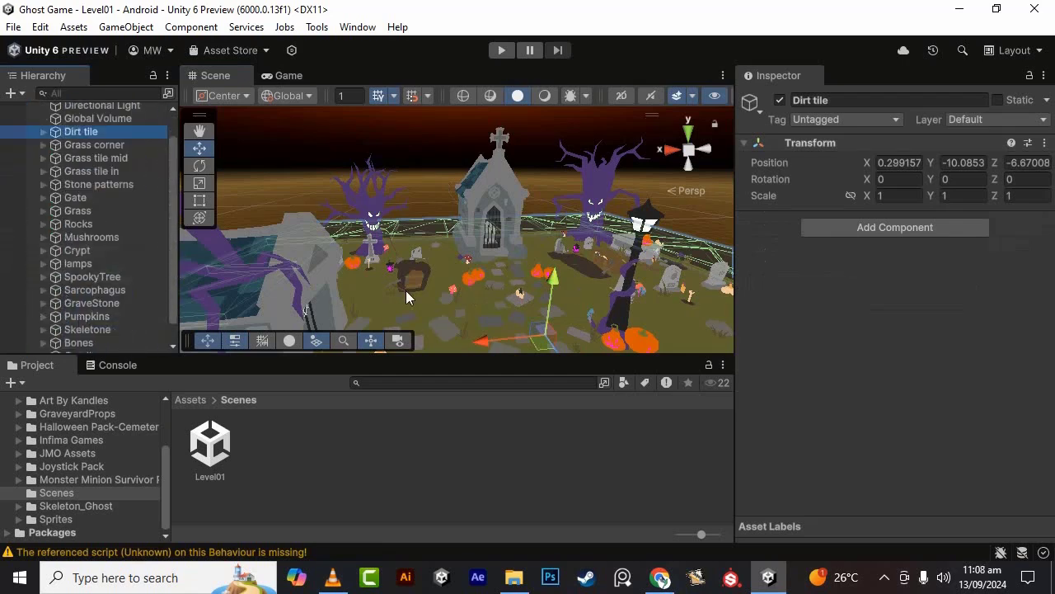
- Examine the cemetery layout from above, including the crypts, spooky trees, graves, stone path and the surrounding Dirt tile border
scroll(617, 241, "down", 2)
scroll(636, 235, "up", 2)
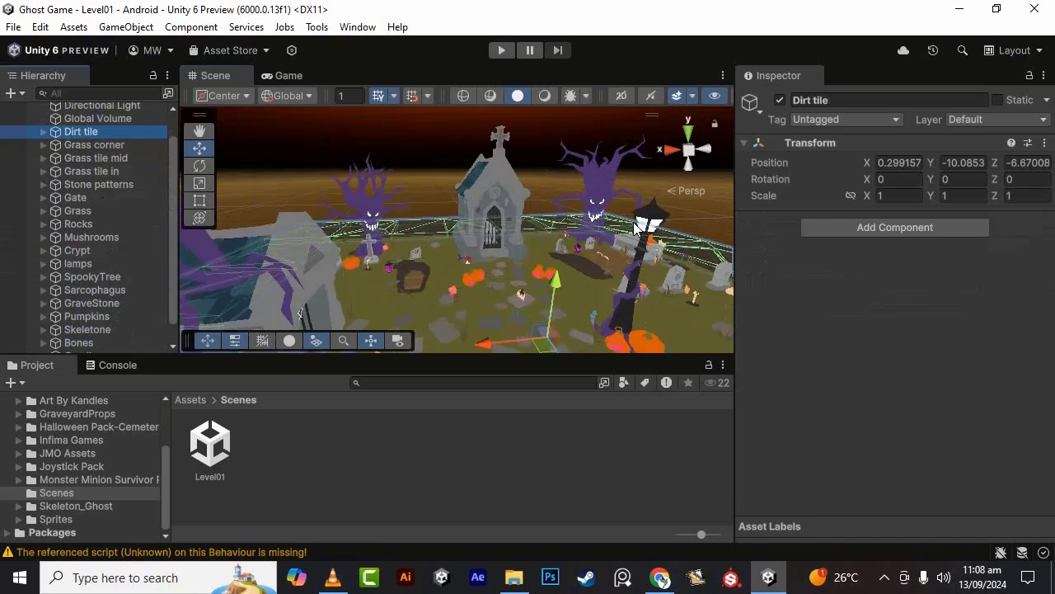
scroll(634, 221, "up", 3)
mouse_move(634, 221)
left_mouse_down("alt")
mouse_move(483, 268)
mouse_move(644, 239)
left_mouse_up("alt")
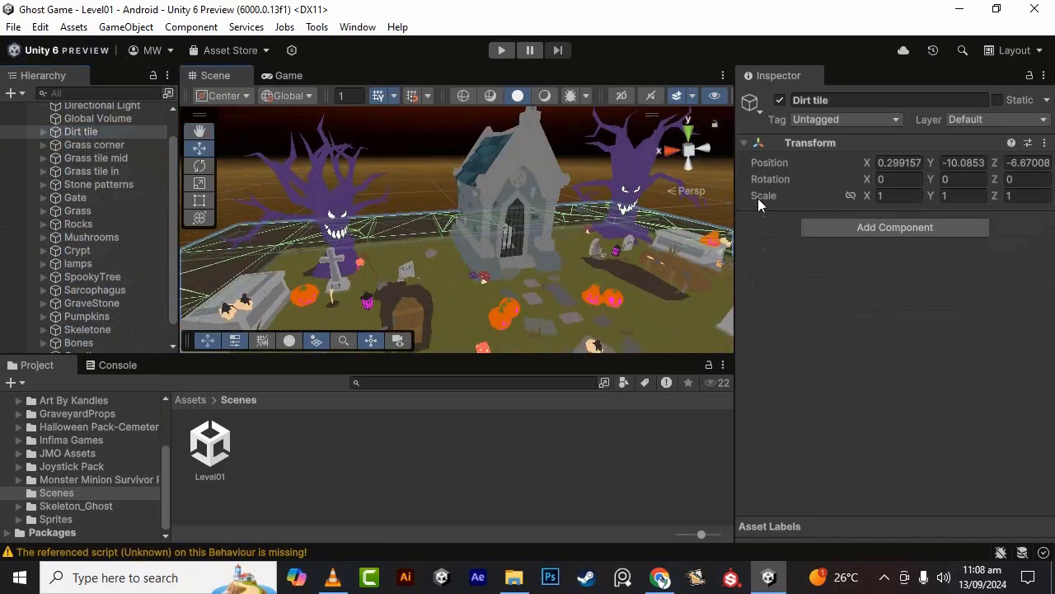
left_click(205, 130)
scroll(475, 278, "down", 3)
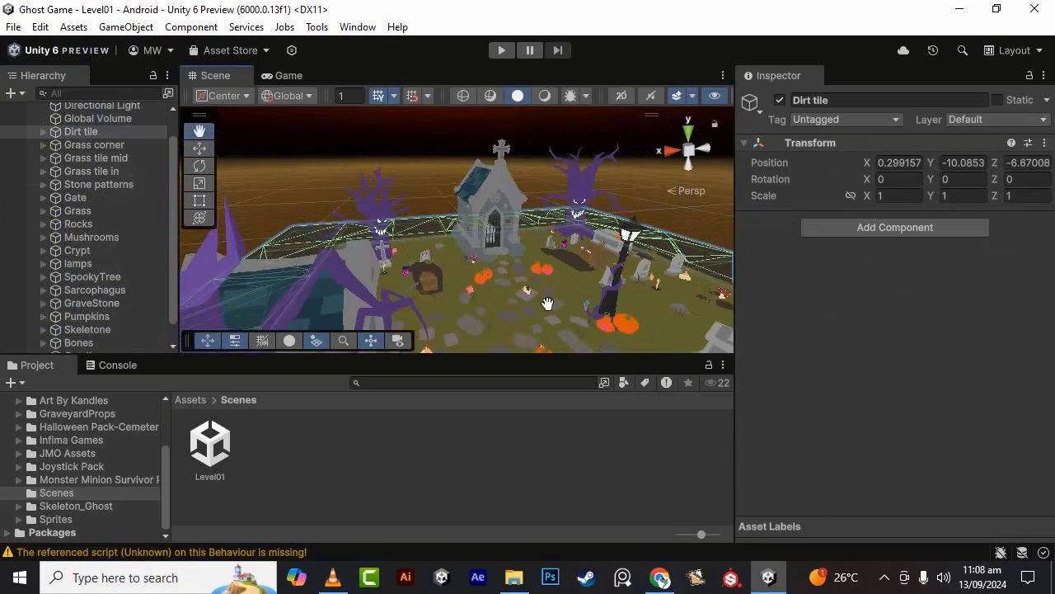
left_click_drag(547, 304, 456, 251)
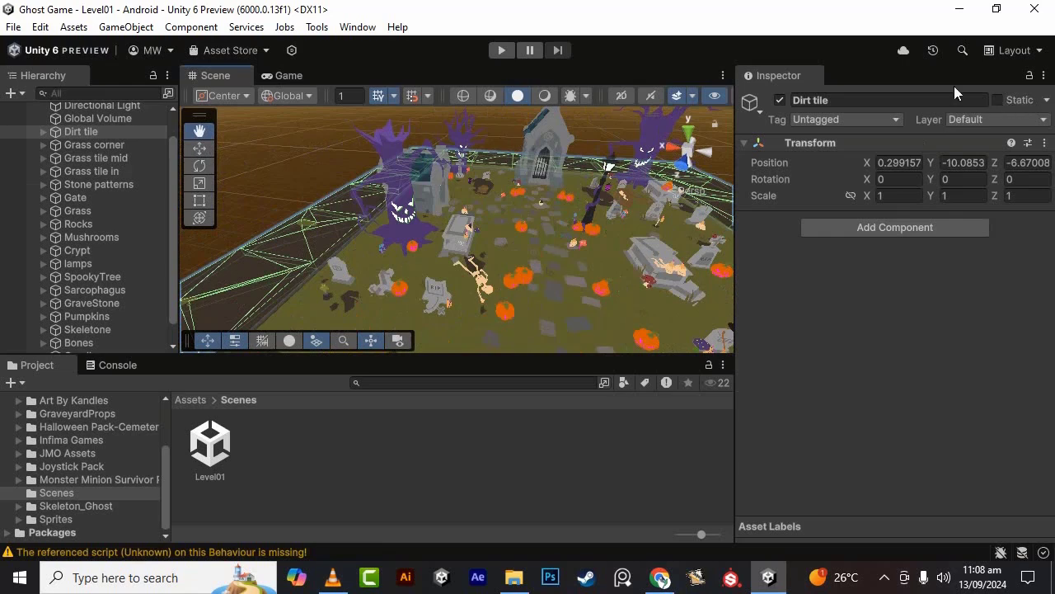
left_click_drag(430, 327, 445, 284, "alt")
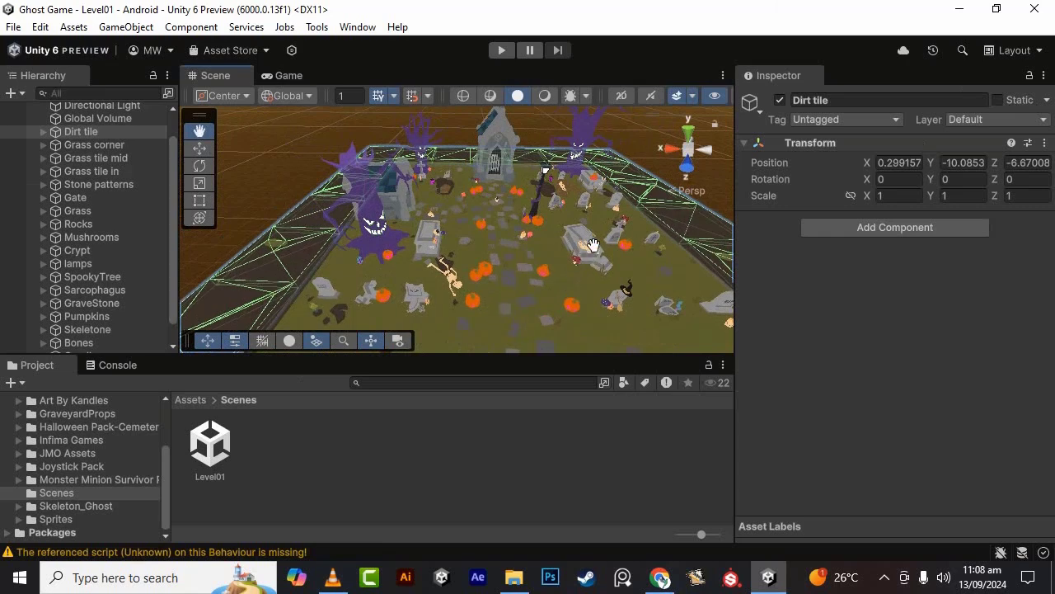
scroll(594, 244, "up", 3)
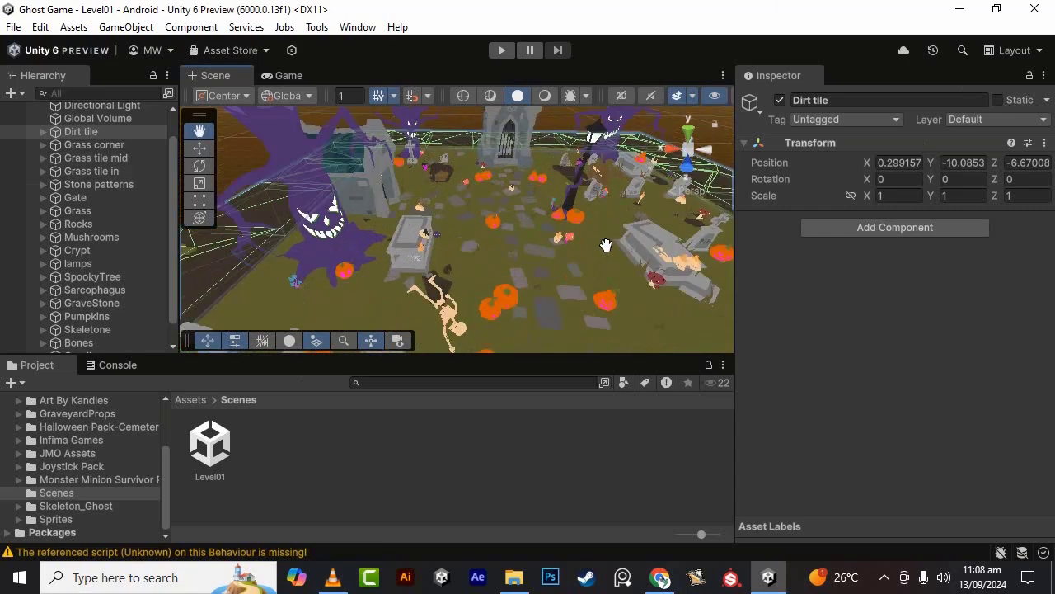
left_click_drag(610, 252, 602, 233)
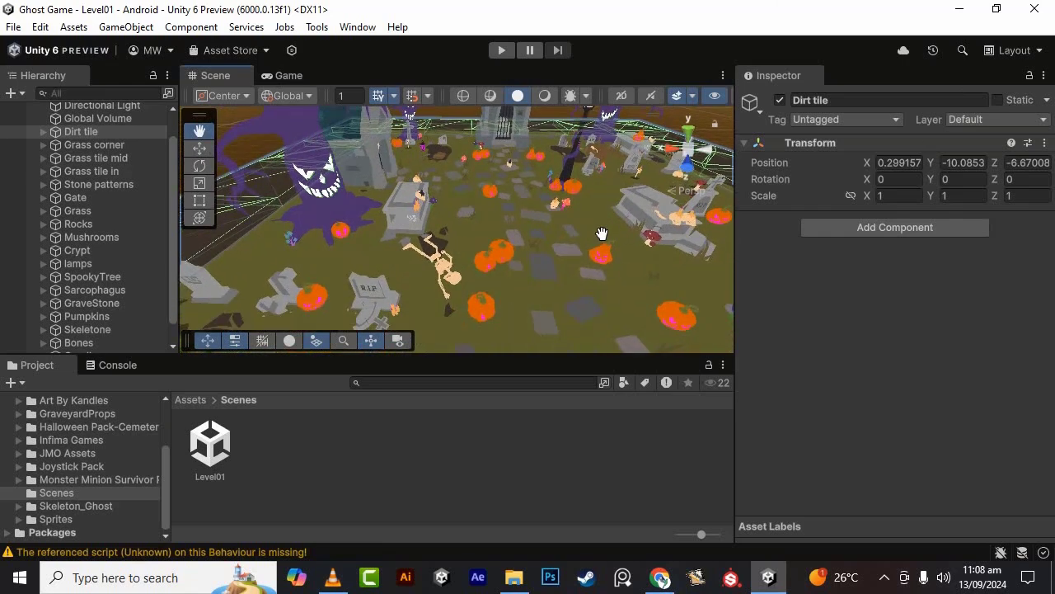
scroll(600, 231, "down", 4)
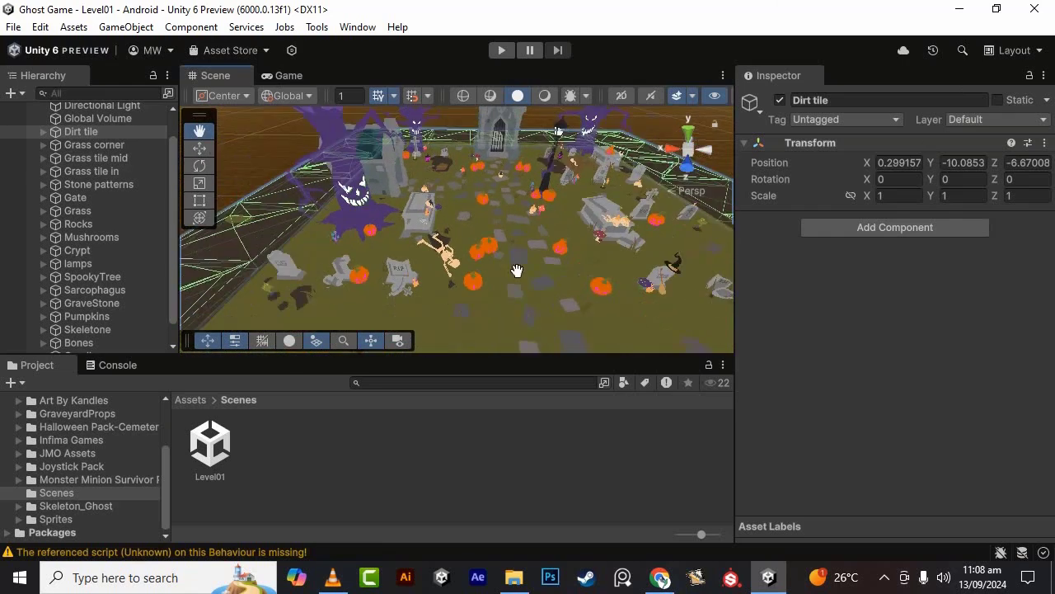
left_click_drag(592, 230, 468, 251, "alt")
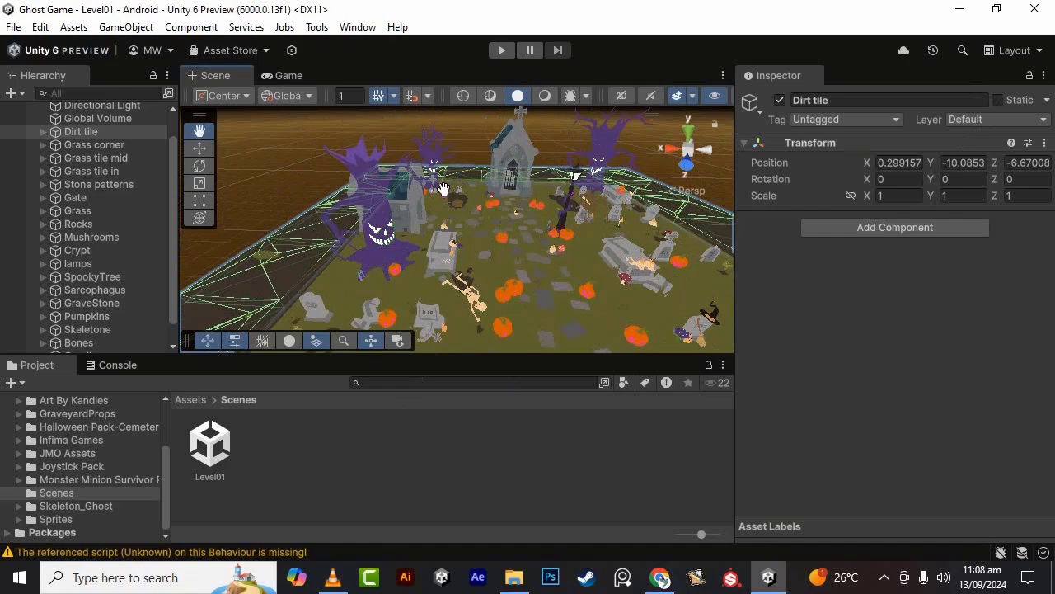
scroll(413, 277, "up", 2)
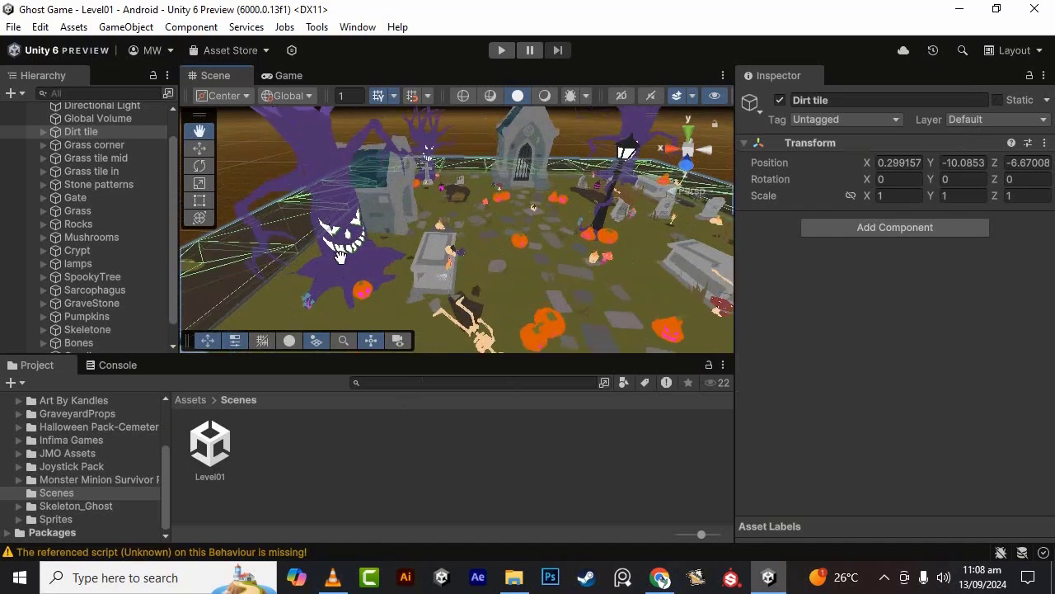
- Create an empty GameObject in the Level01 scene and name it Environment
scroll(390, 262, "down", 2)
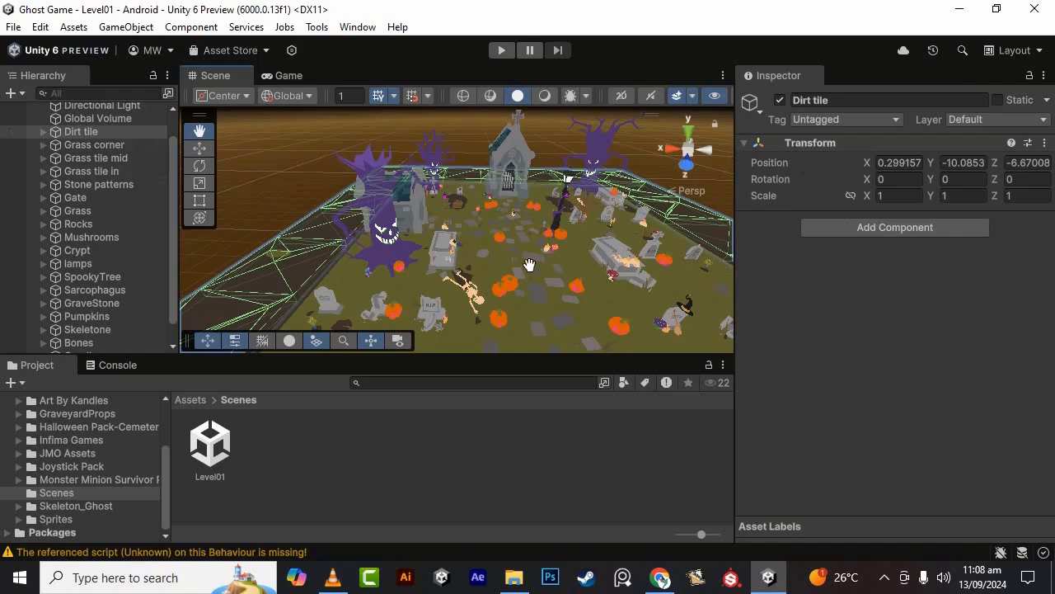
scroll(503, 265, "up", 3)
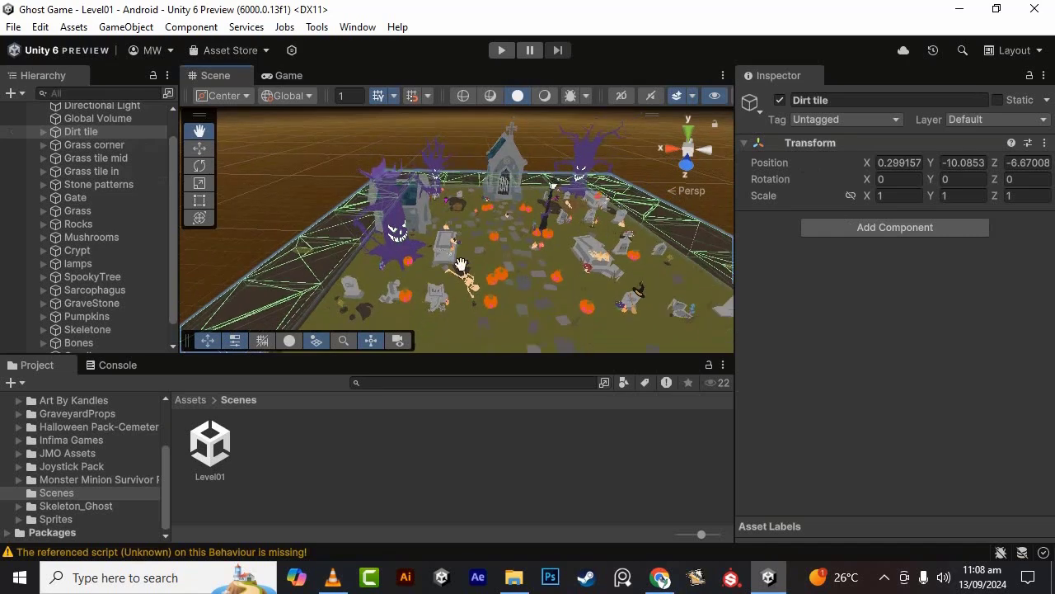
scroll(502, 287, "up", 2)
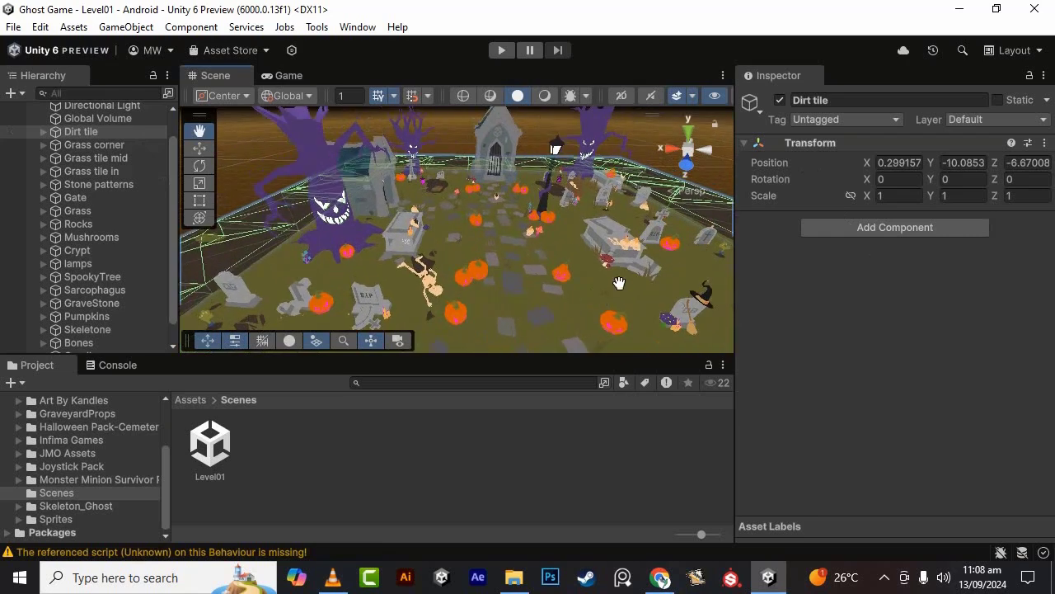
left_click(92, 157)
left_click(80, 129)
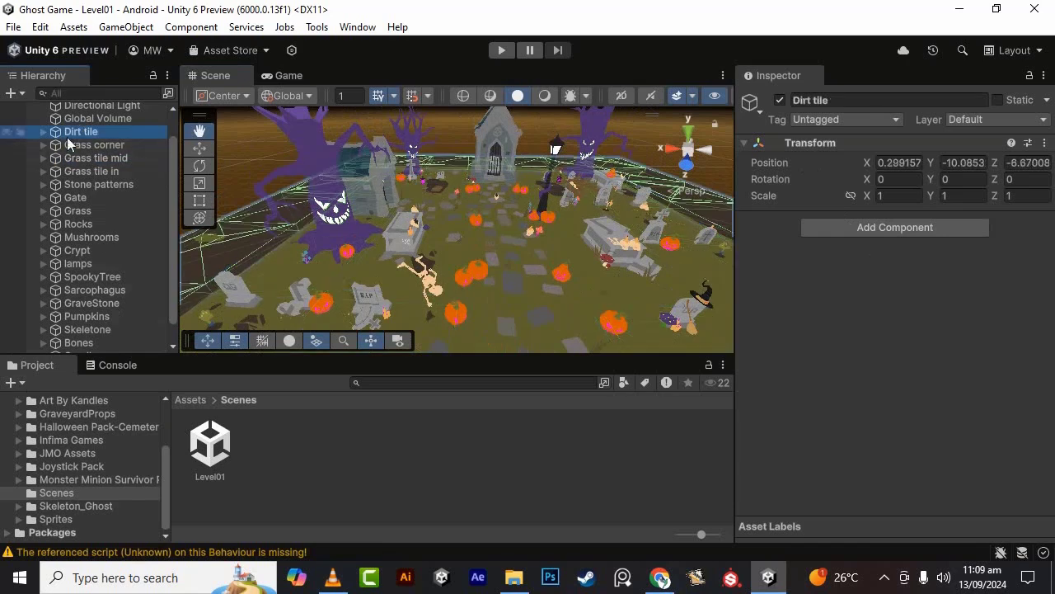
left_click(11, 92)
left_click(50, 115)
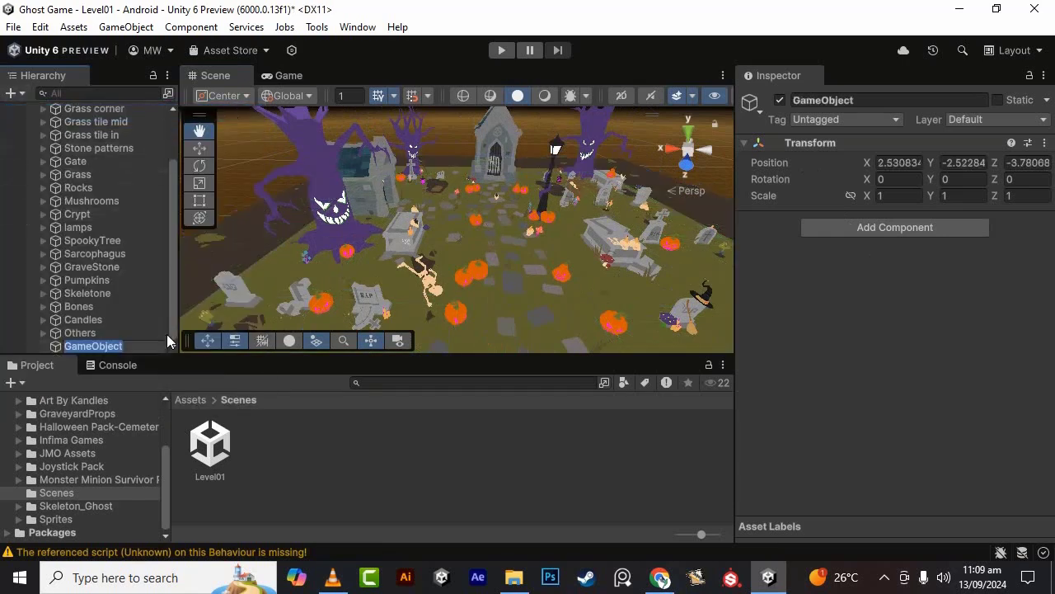
type("En")
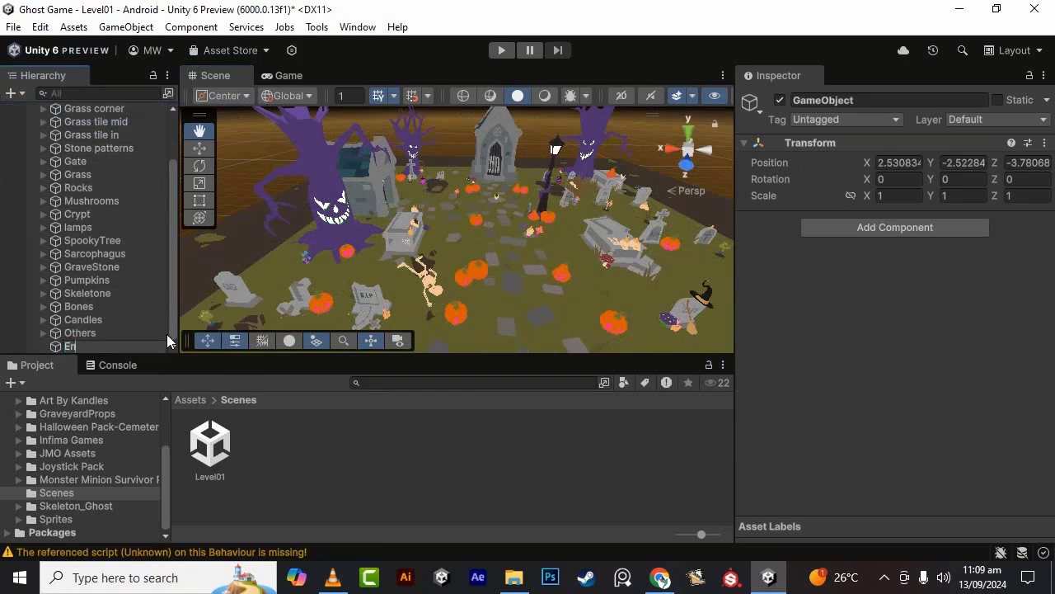
type("vironment")
key("Return")
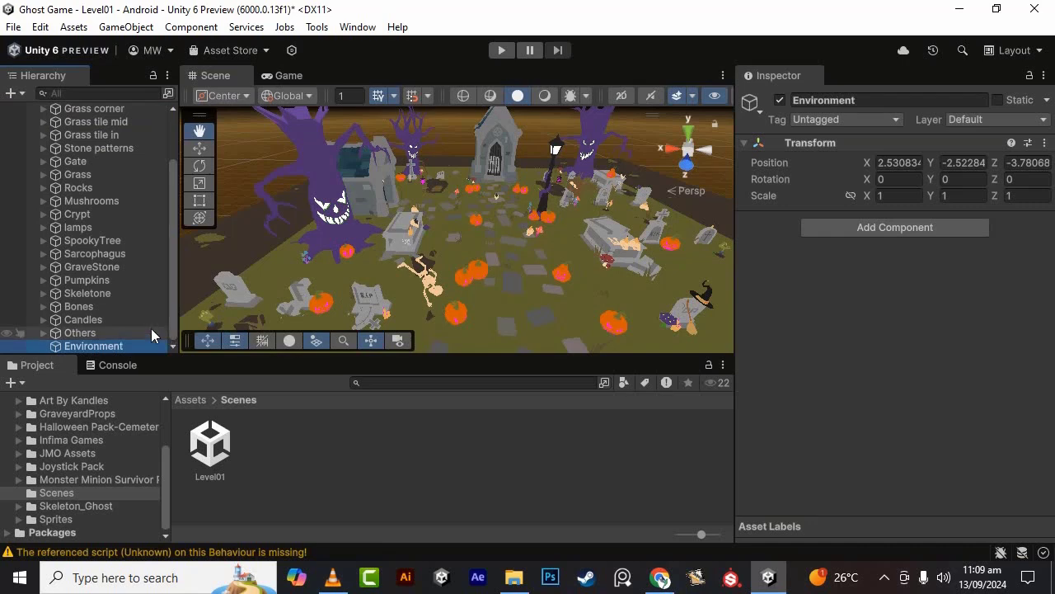
- Parent all the cemetery groups from Dirt tile through Others to the Environment object and collapse it in the hierarchy
left_click(151, 330)
scroll(150, 328, "up", 3)
left_click(100, 159, "shift")
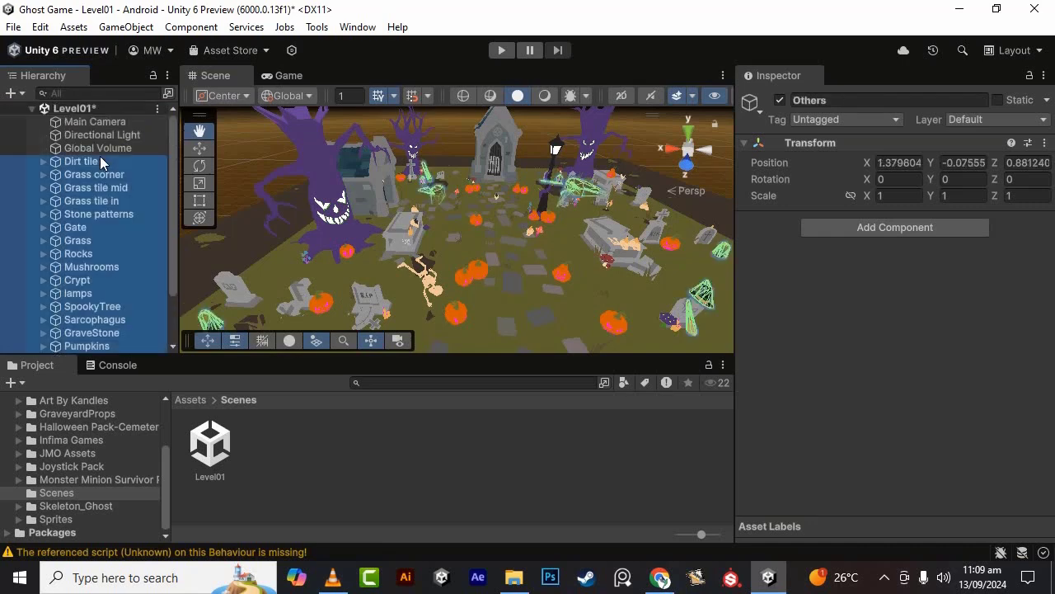
left_click(126, 150, "shift")
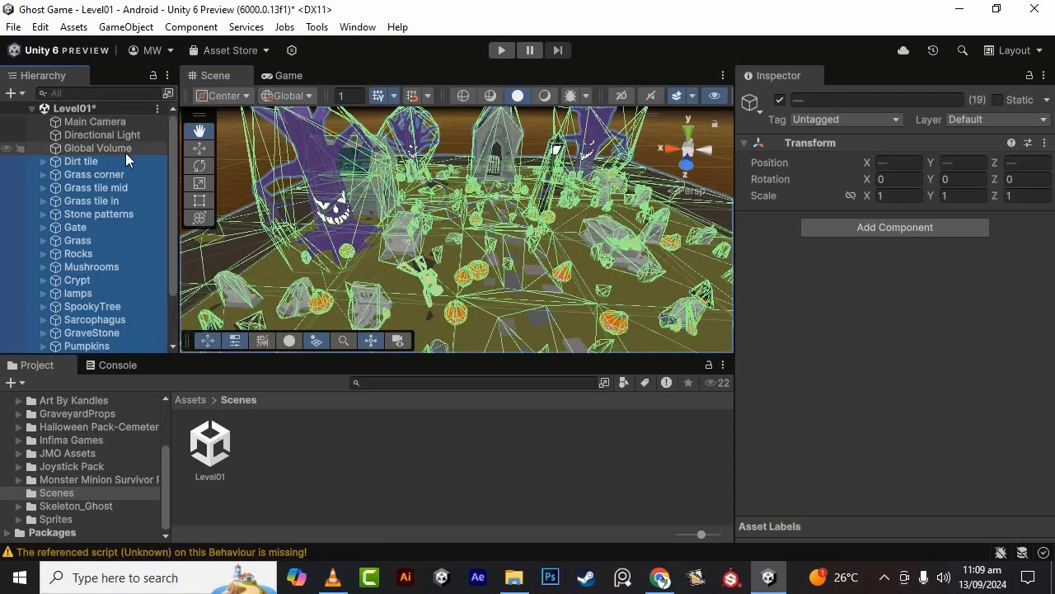
key("f")
left_click_drag(504, 287, 538, 244, "alt")
scroll(79, 222, "down", 3)
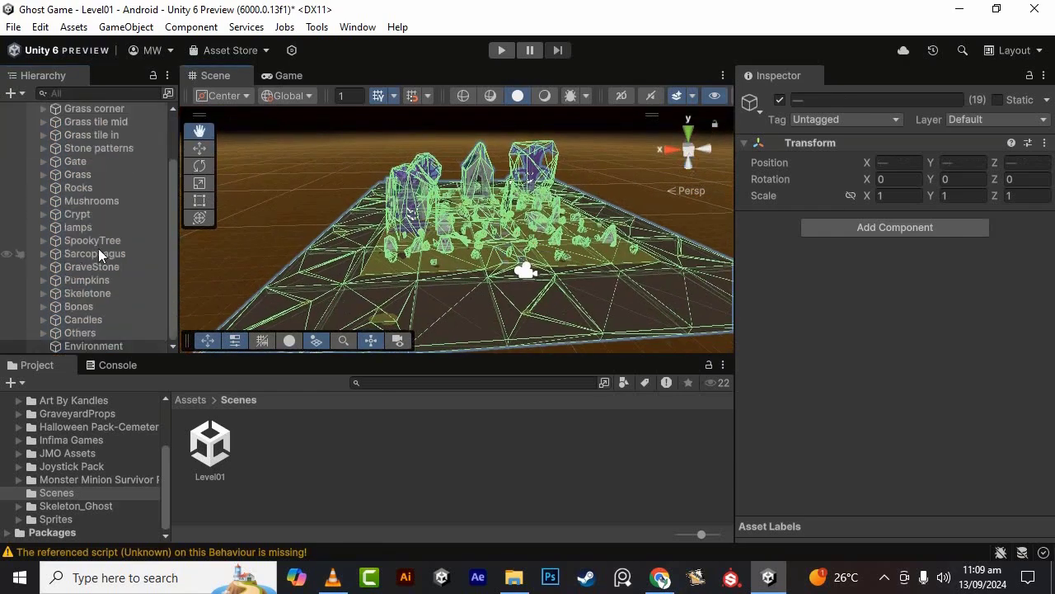
left_click(97, 332, "shift")
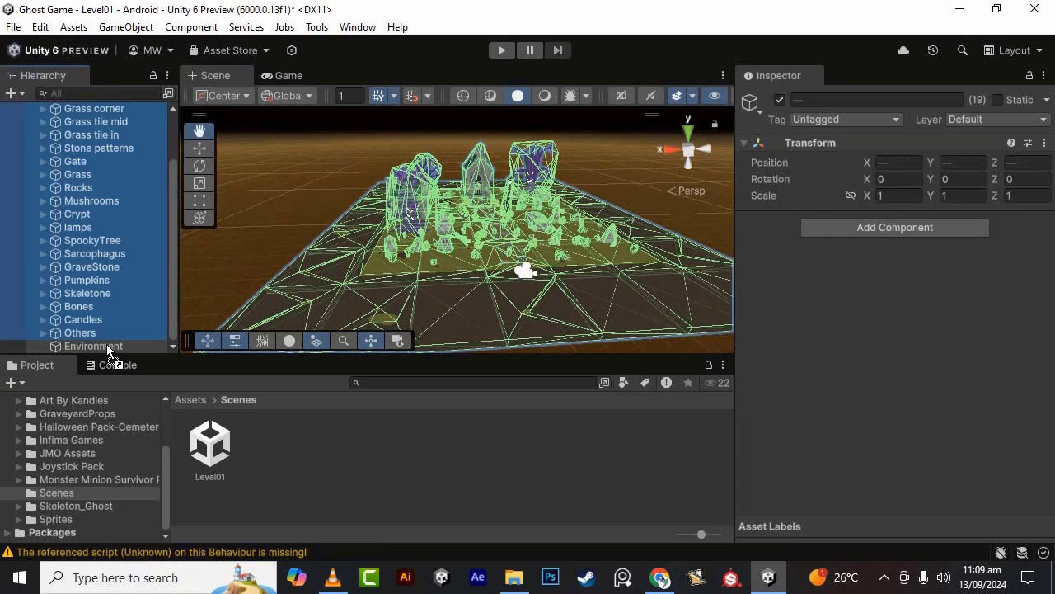
scroll(108, 344, "up", 3)
left_click(68, 164)
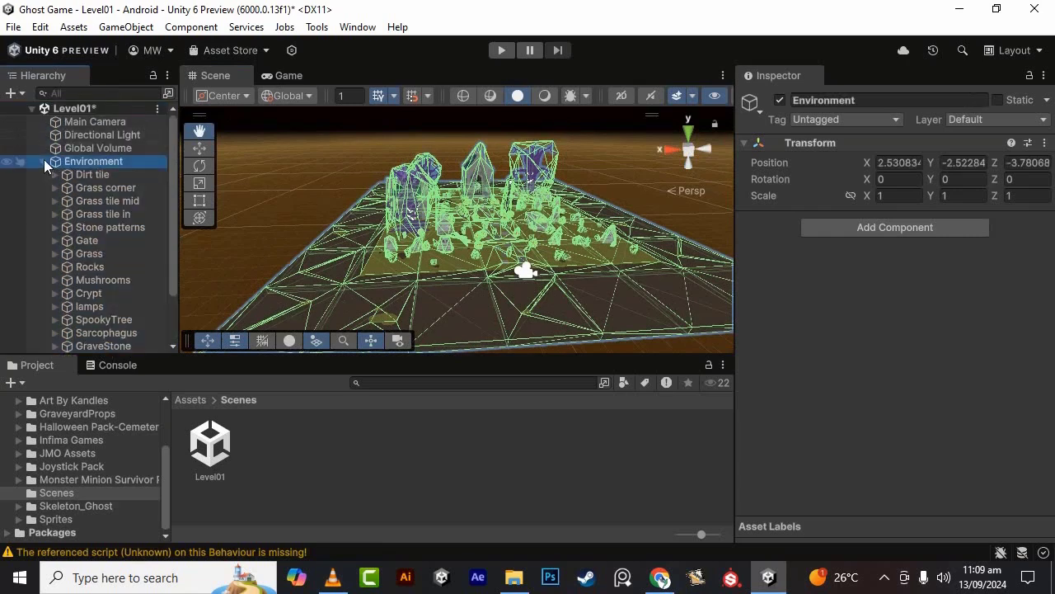
left_click(44, 161)
- Frame the Environment object and toggle it inactive and active again to check that it controls the whole cemetery
key("f")
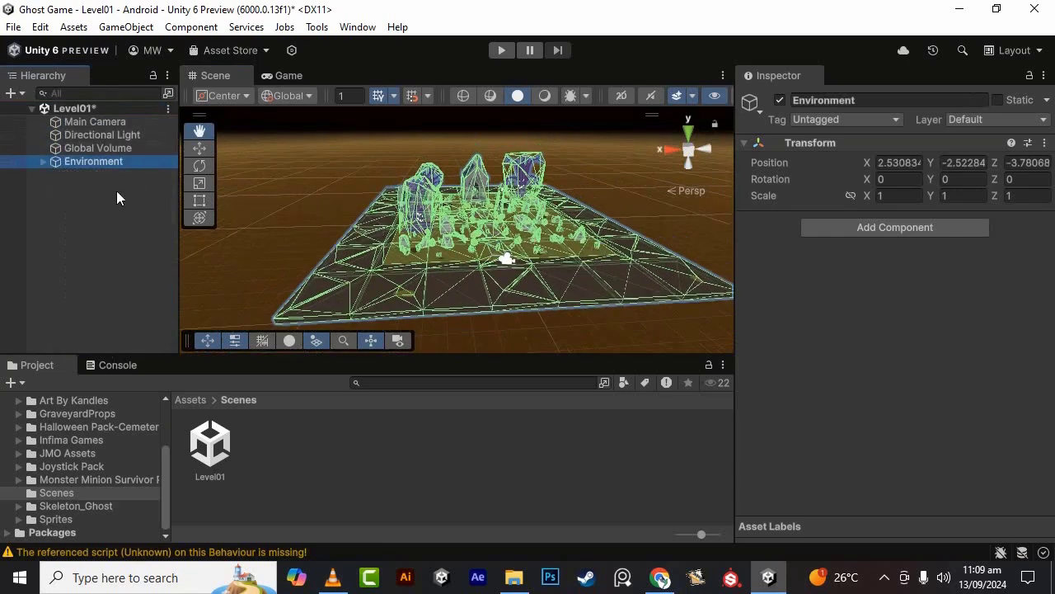
left_click(199, 149)
left_click(780, 99)
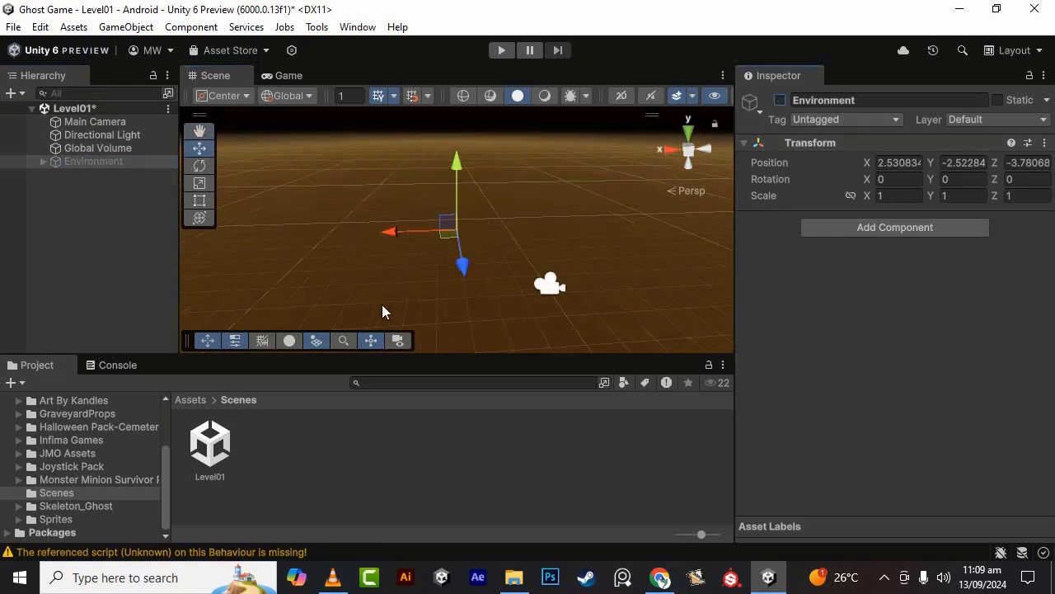
left_click(780, 99)
left_click_drag(627, 239, 567, 286, "alt")
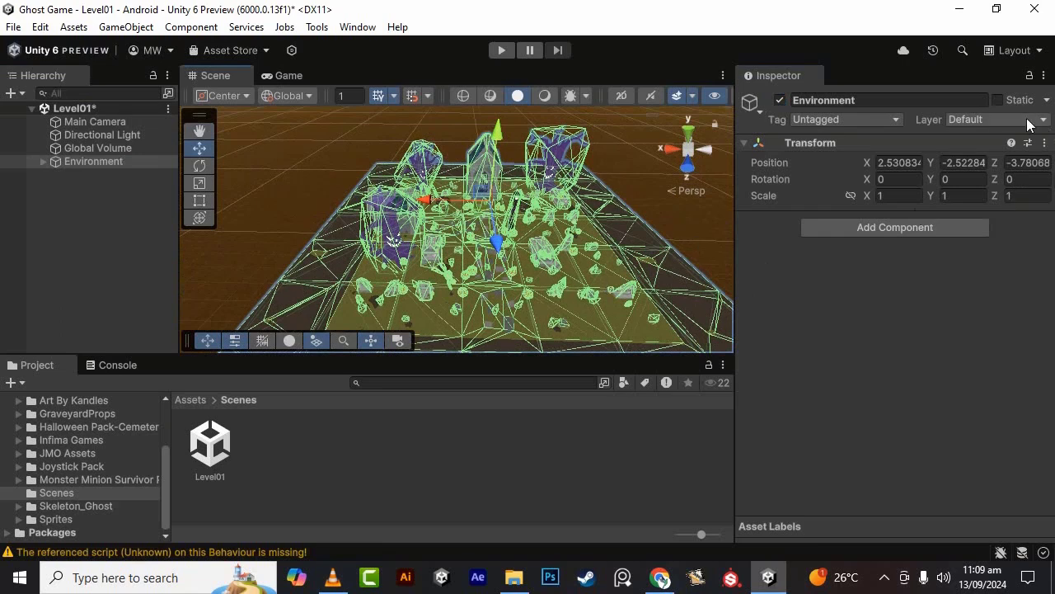
- Mark the Environment object as static, applying the static flags to all its child objects
left_click(997, 100)
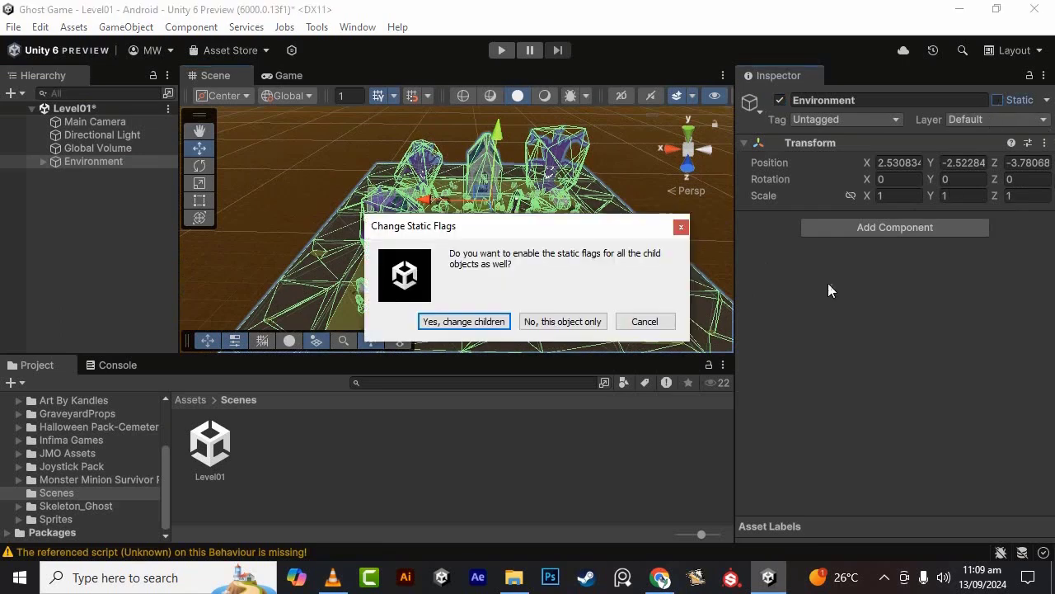
left_click(497, 322)
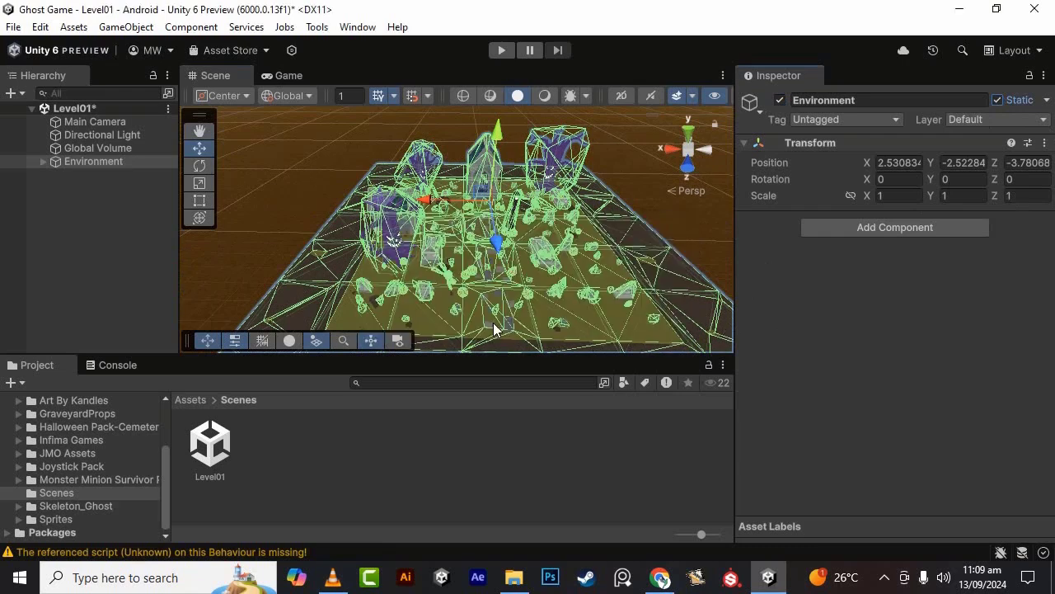
left_click(21, 291)
left_click(80, 164)
scroll(509, 269, "down", 2)
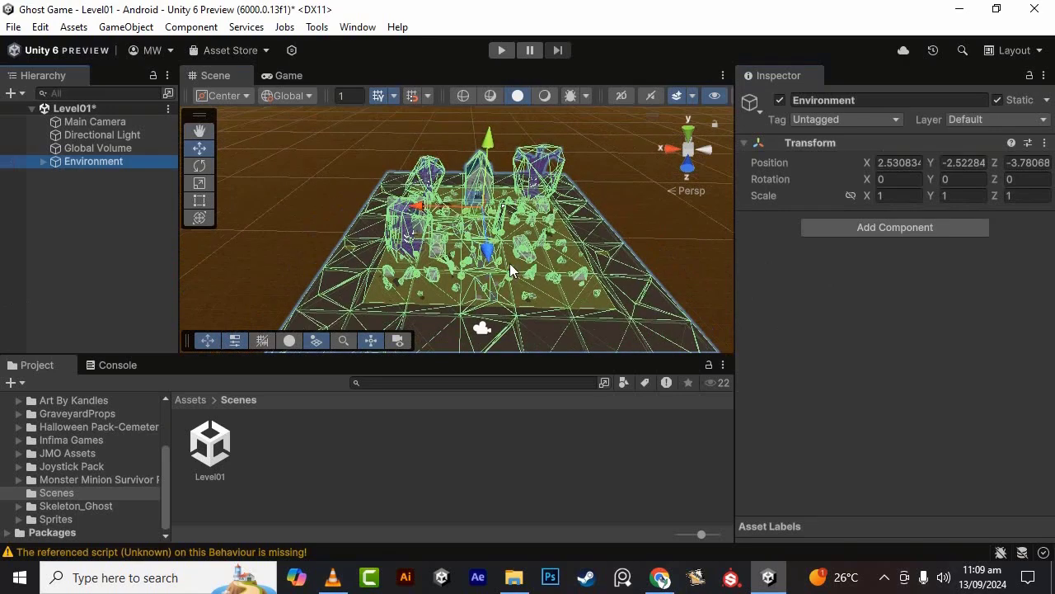
scroll(510, 263, "up", 3)
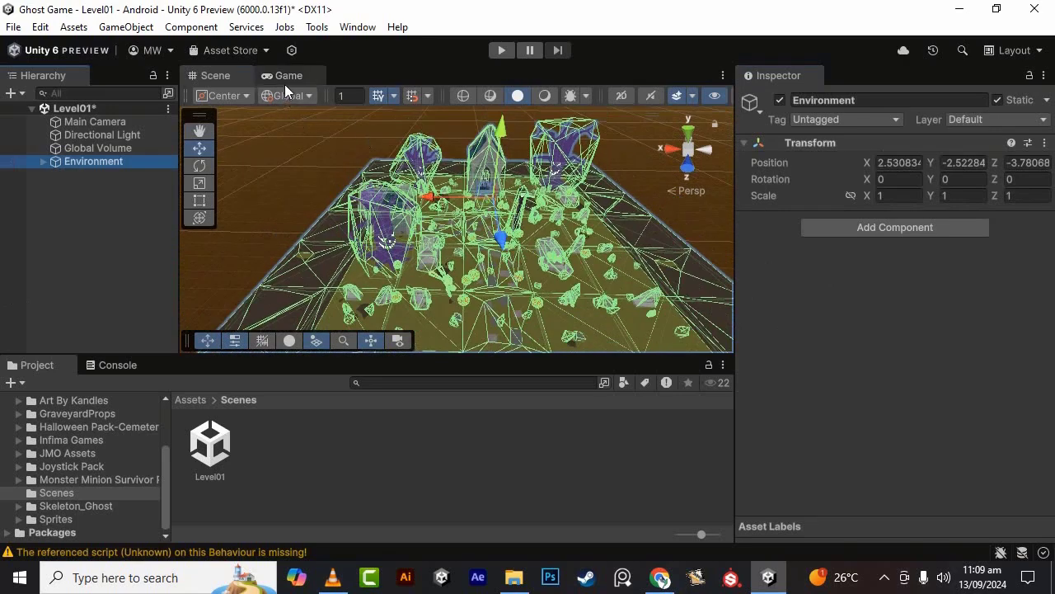
- Check the Game view's rendering statistics in edit mode and during a Play mode run, and hide the statistics
left_click(284, 77)
left_click(721, 93)
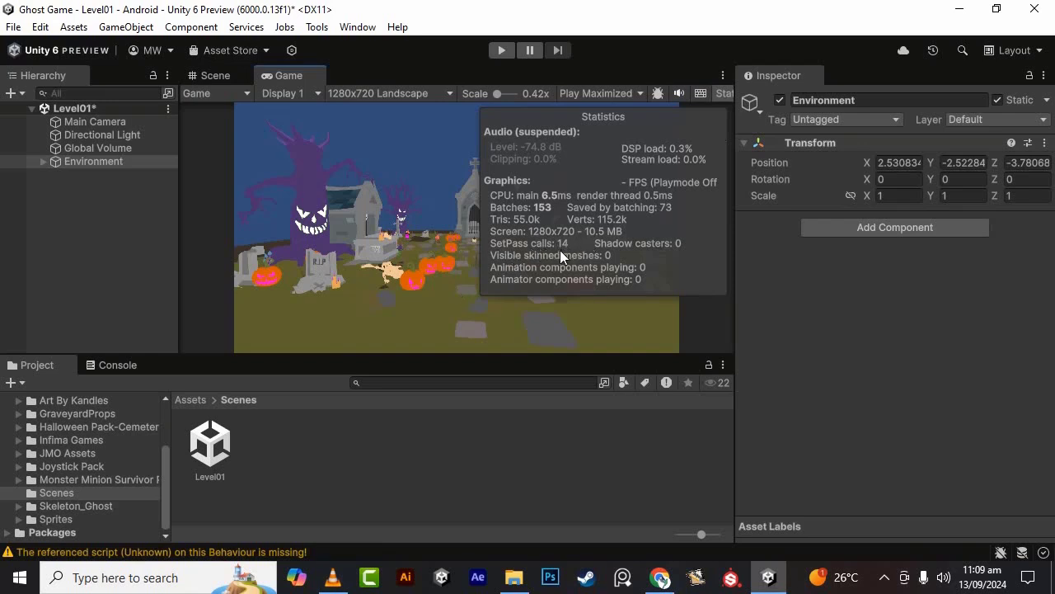
left_click(502, 50)
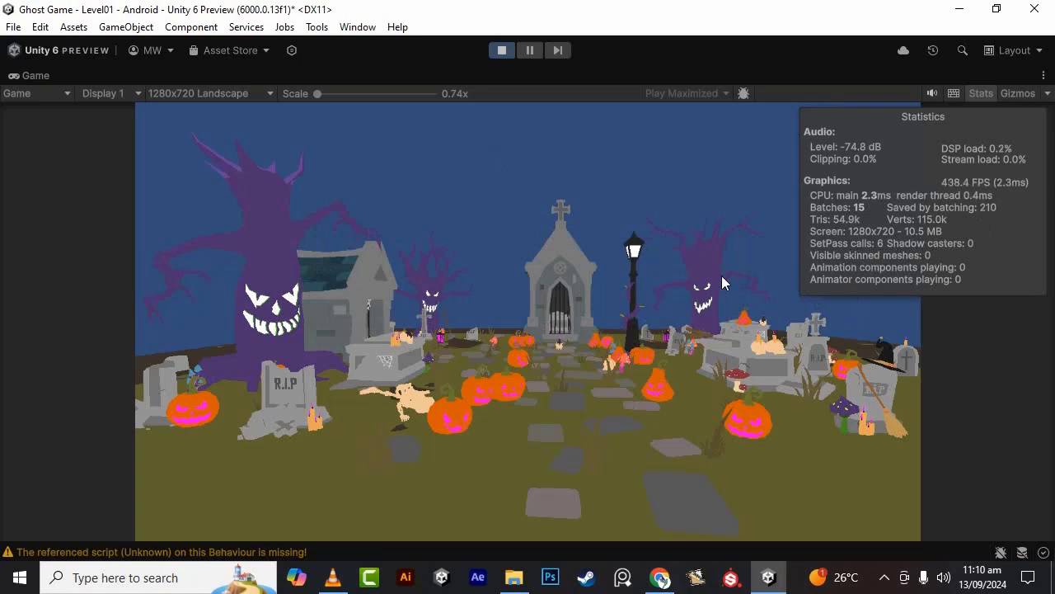
left_click(500, 50)
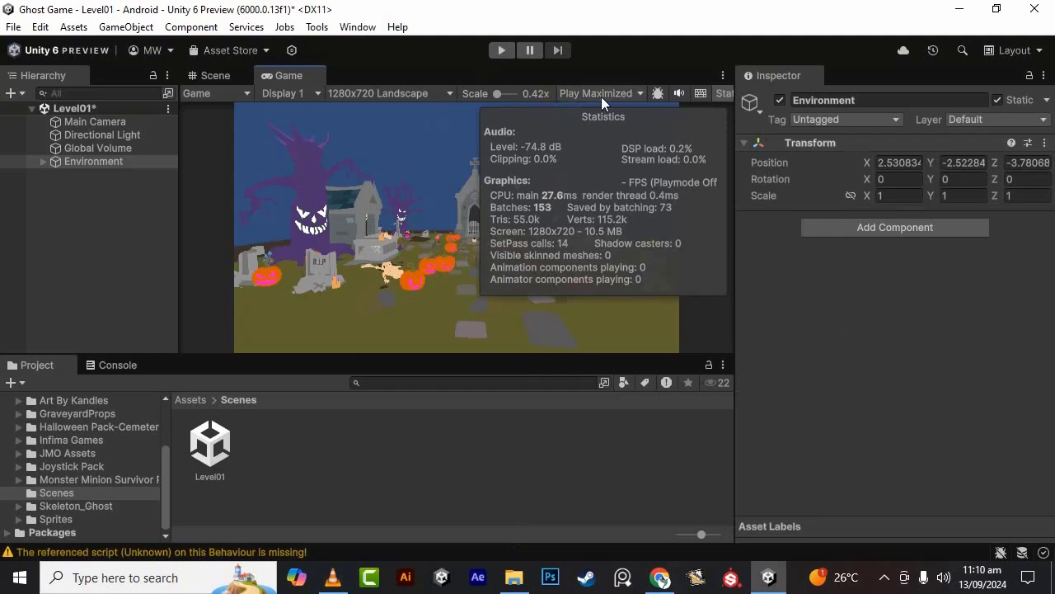
left_click(637, 92)
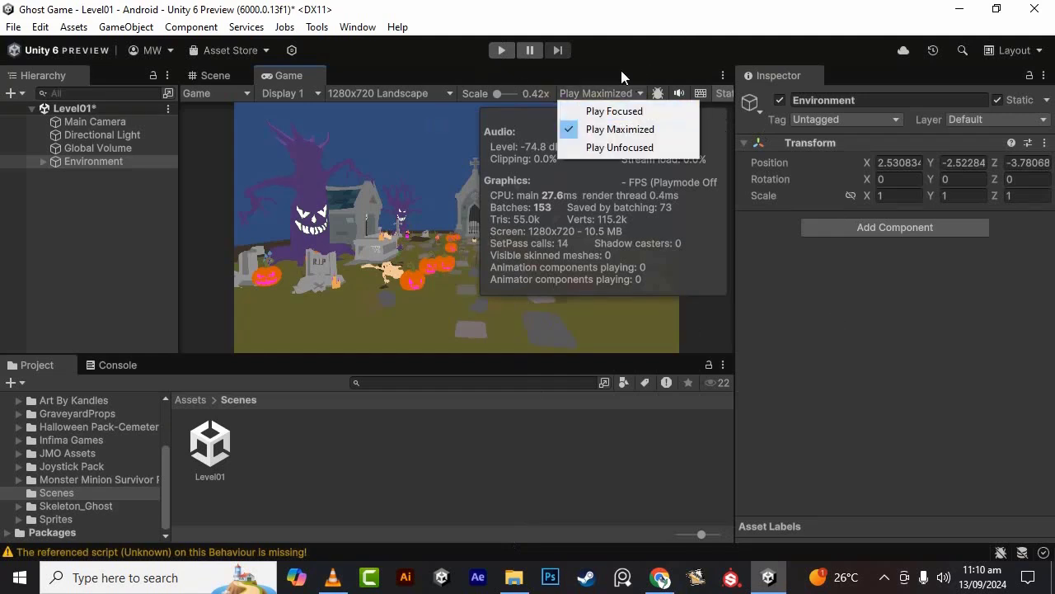
left_click(620, 61)
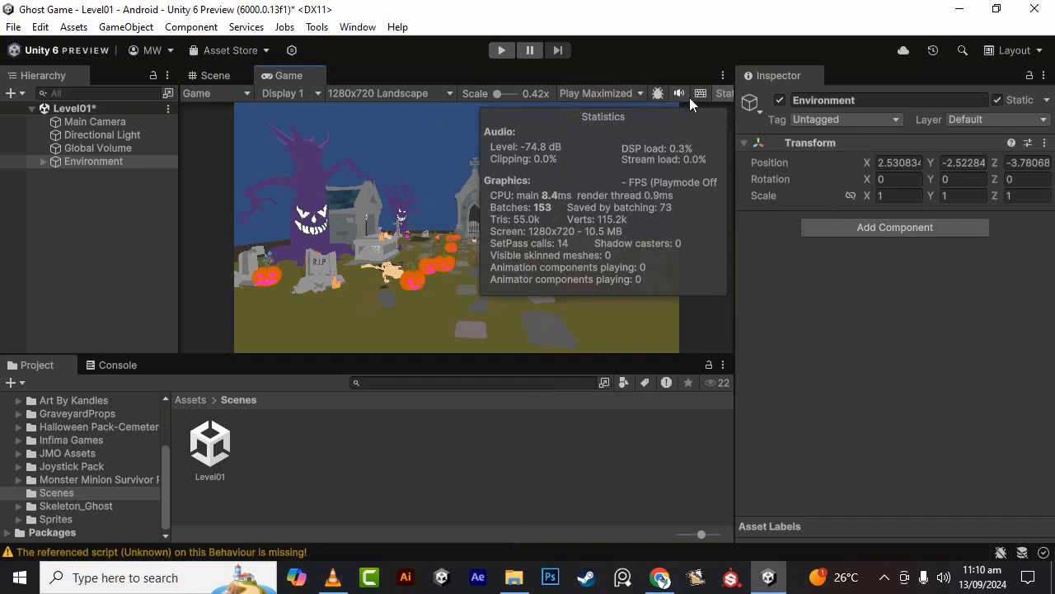
left_click(718, 94)
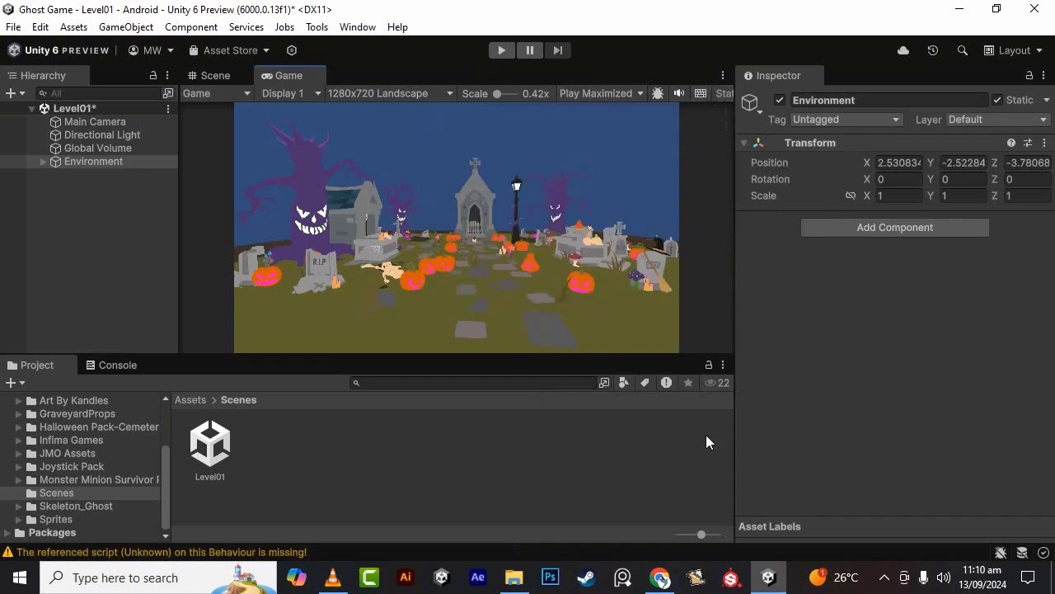